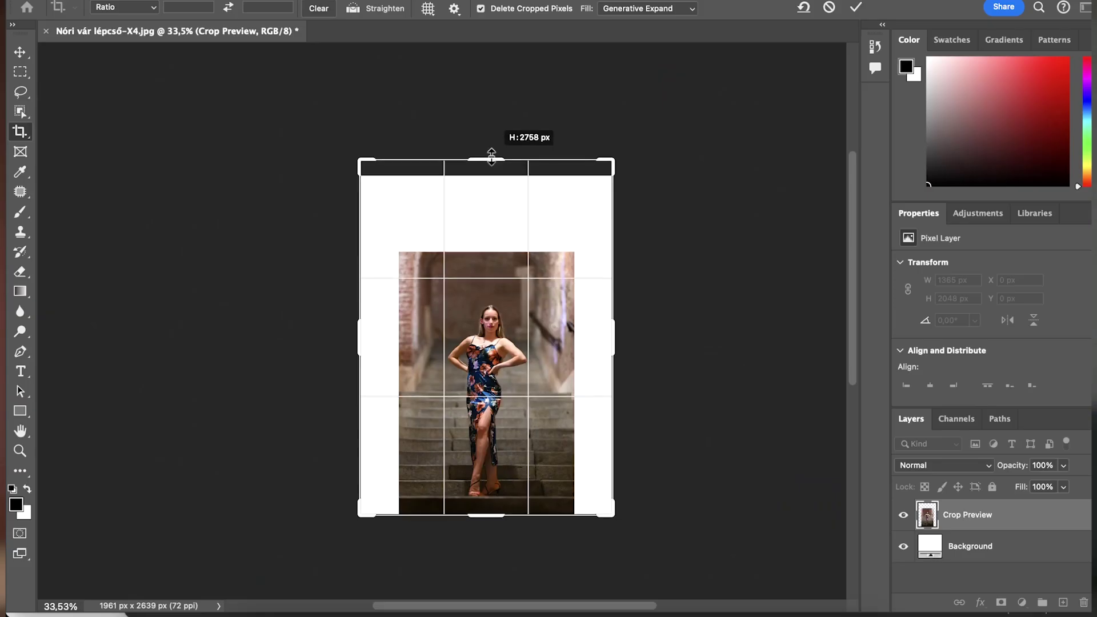
Step: Generate an expanded background for the staircase photo and browse to the third variation
{"action": "left_click_drag", "start_coordinate": [491, 155], "coordinate": [490, 153]}
{"action": "left_click", "coordinate": [640, 533]}
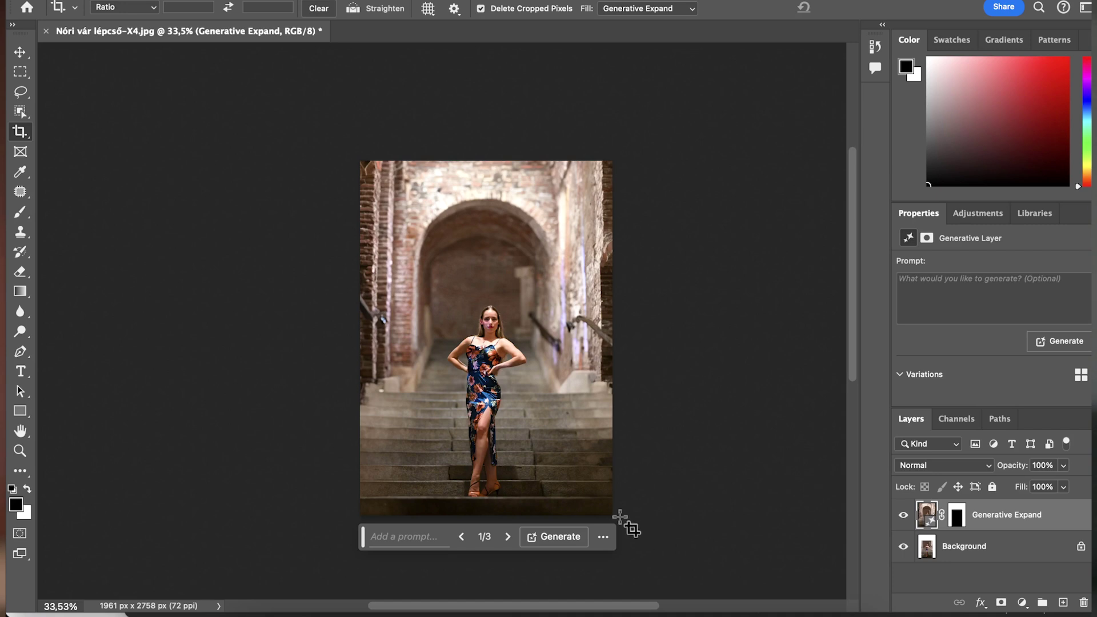
{"action": "scroll", "coordinate": [514, 318], "scroll_direction": "up", "scroll_amount": 3}
{"action": "left_click", "coordinate": [494, 579]}
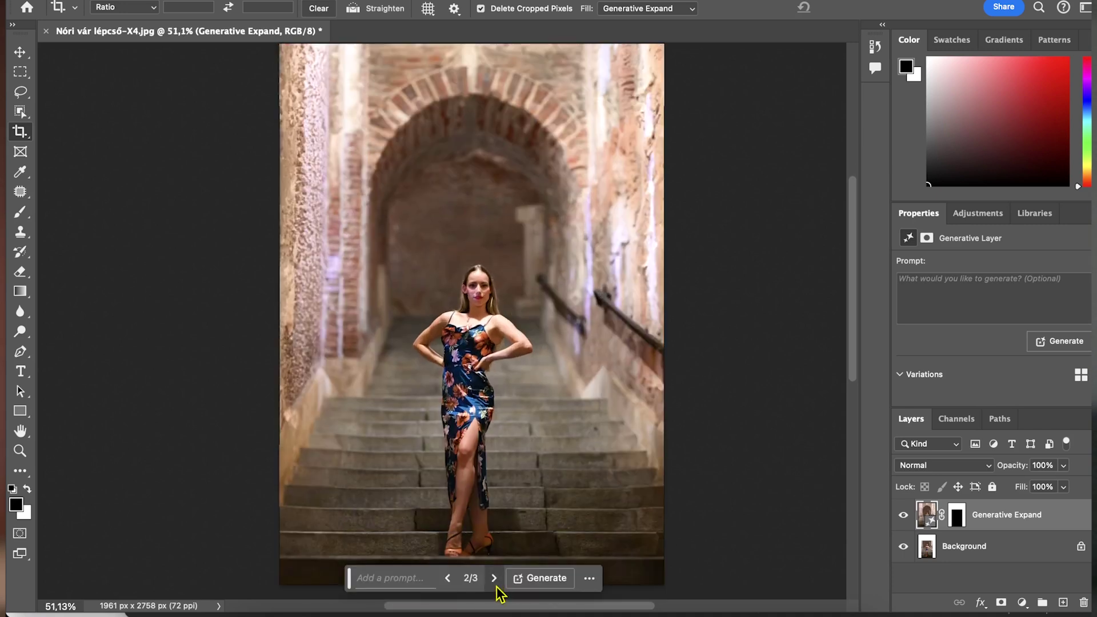
{"action": "left_click", "coordinate": [494, 583]}
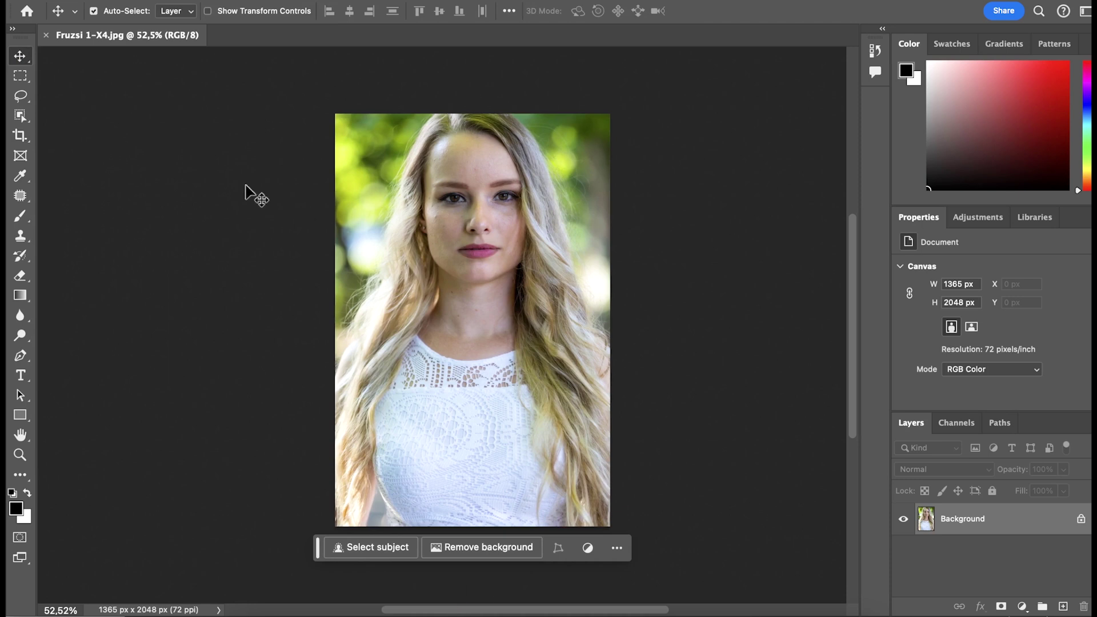
Step: Set a 1:1 square crop wider than the portrait, with the photo centred inside
{"action": "left_click", "coordinate": [23, 138]}
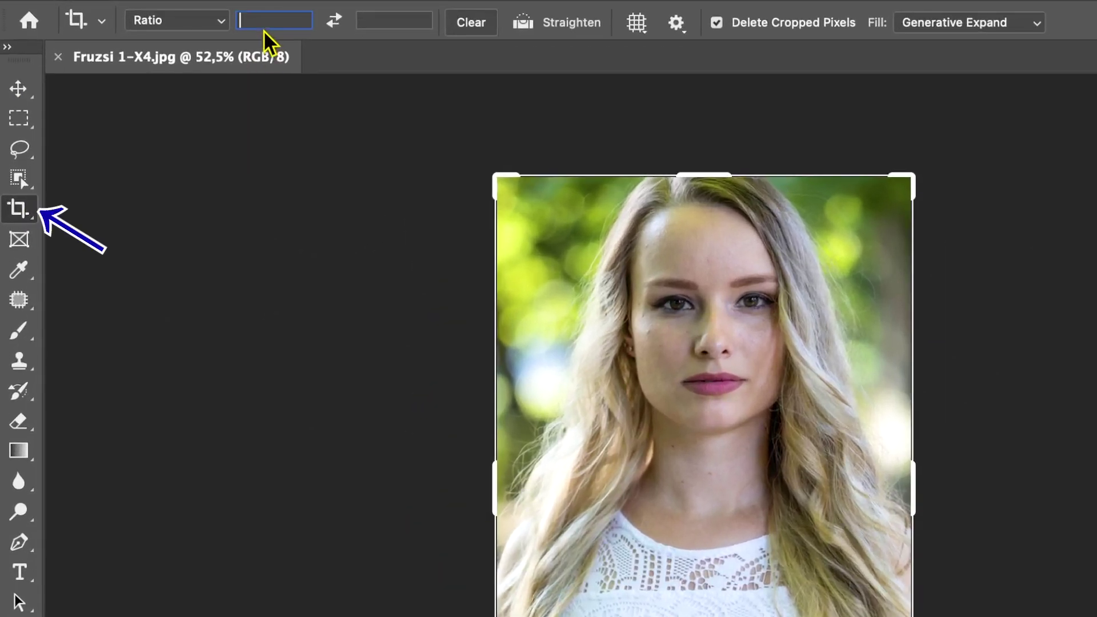
{"action": "left_click", "coordinate": [137, 26]}
{"action": "left_click", "coordinate": [147, 101]}
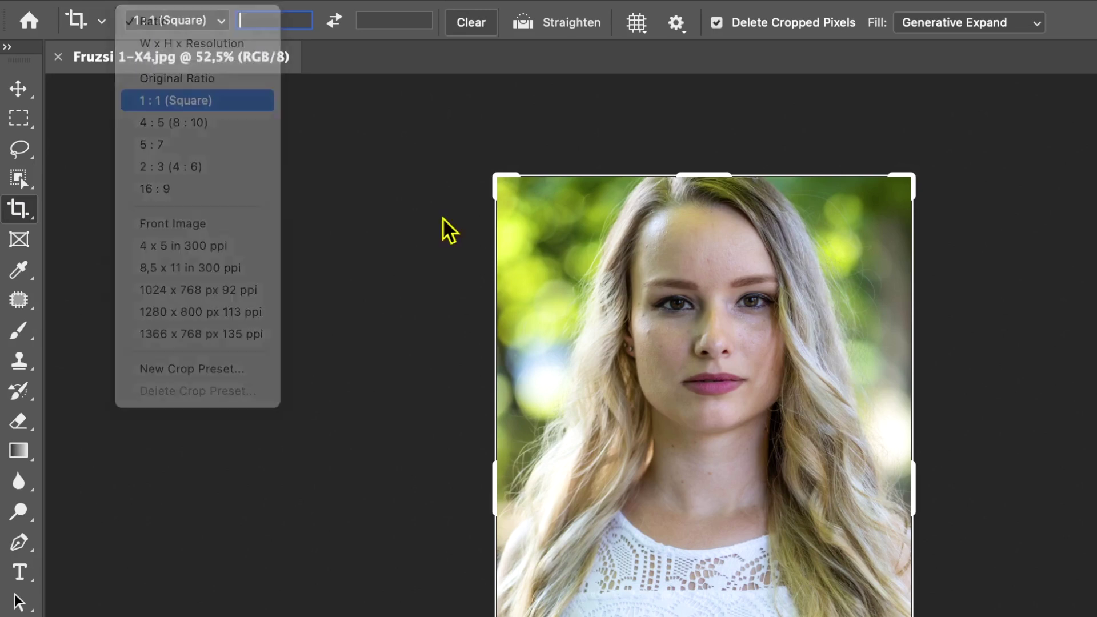
{"action": "left_click_drag", "start_coordinate": [912, 490], "coordinate": [671, 319]}
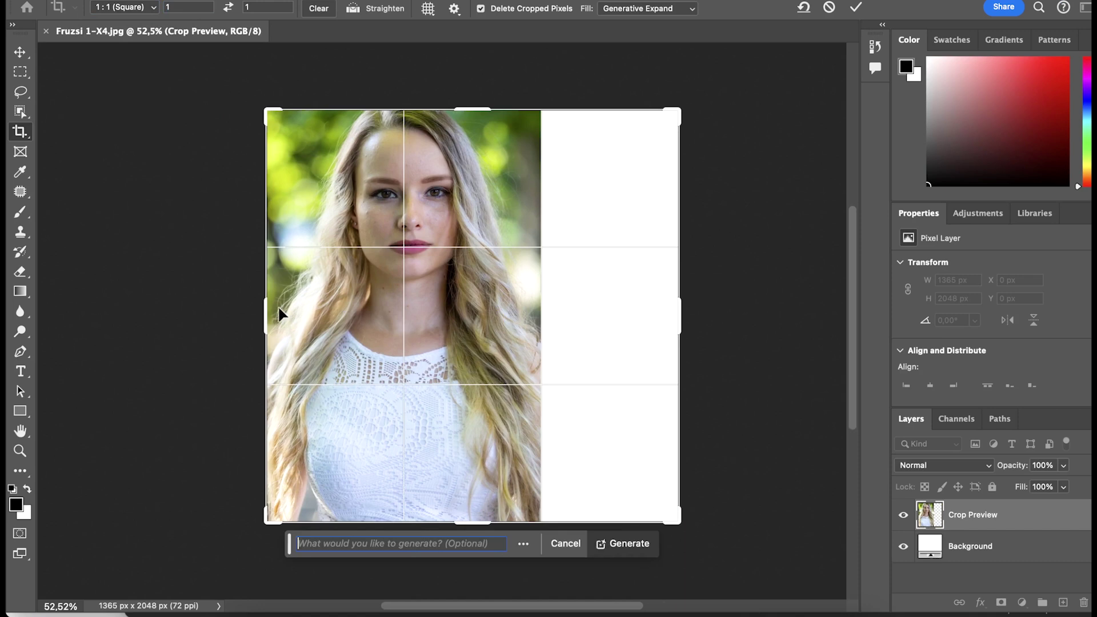
{"action": "left_click_drag", "start_coordinate": [366, 307], "coordinate": [424, 311]}
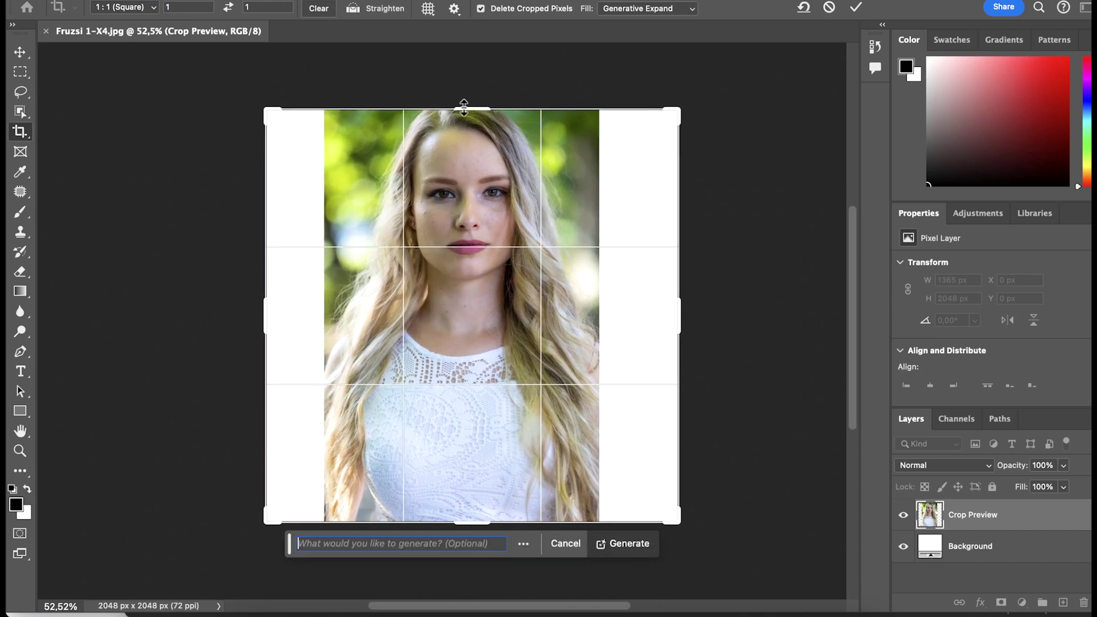
{"action": "left_click_drag", "start_coordinate": [463, 107], "coordinate": [463, 98]}
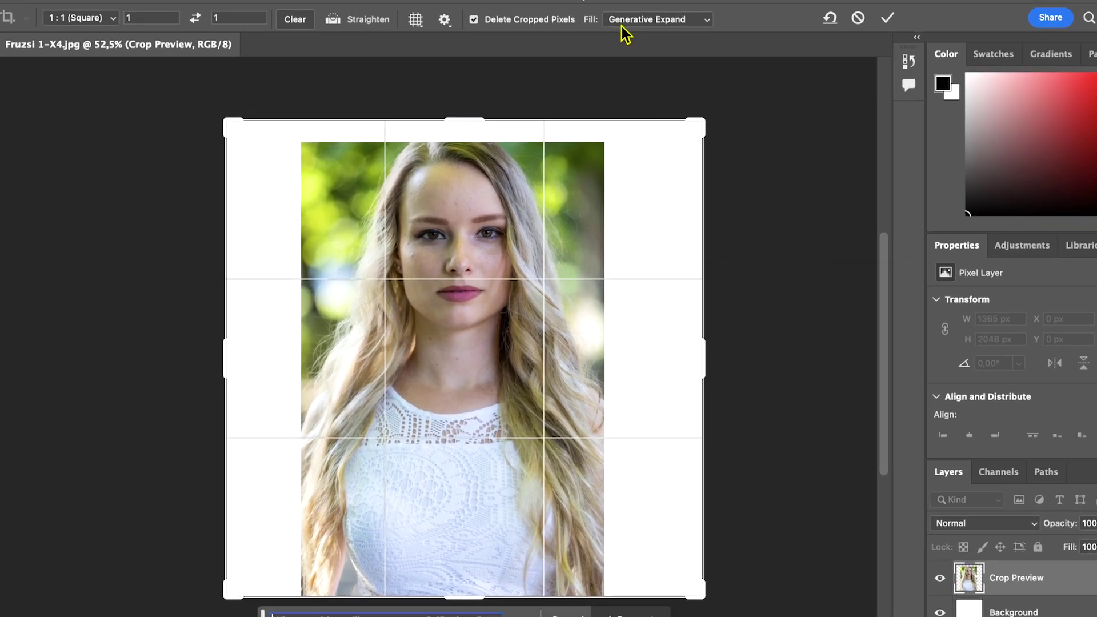
Step: Commit the square crop with Generative Expand fill and generate the side background
{"action": "left_click", "coordinate": [622, 25]}
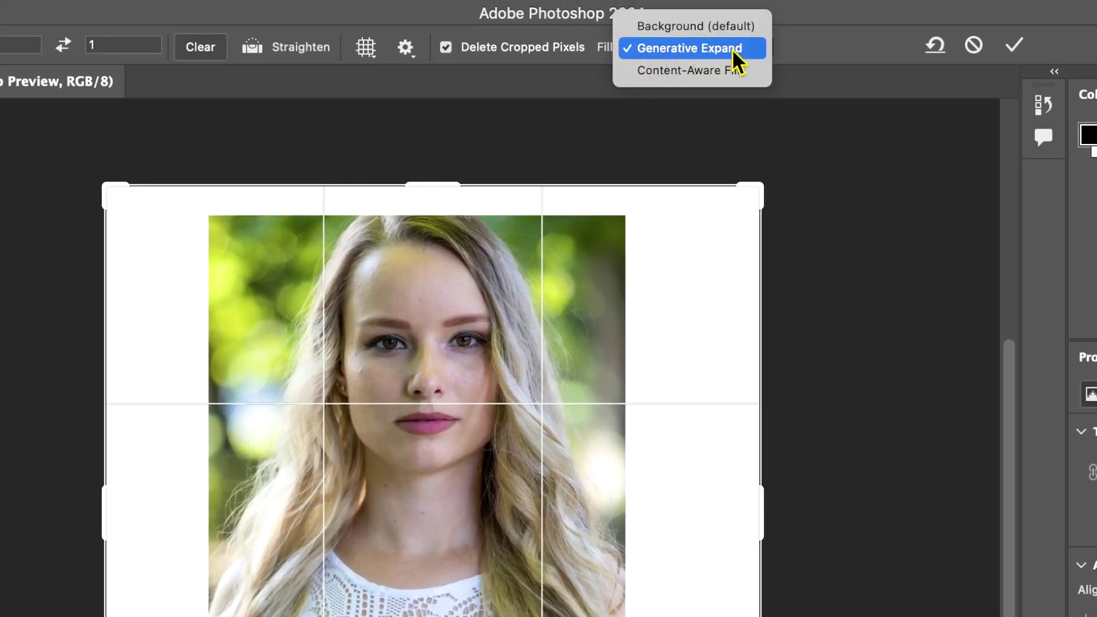
{"action": "left_click", "coordinate": [696, 49]}
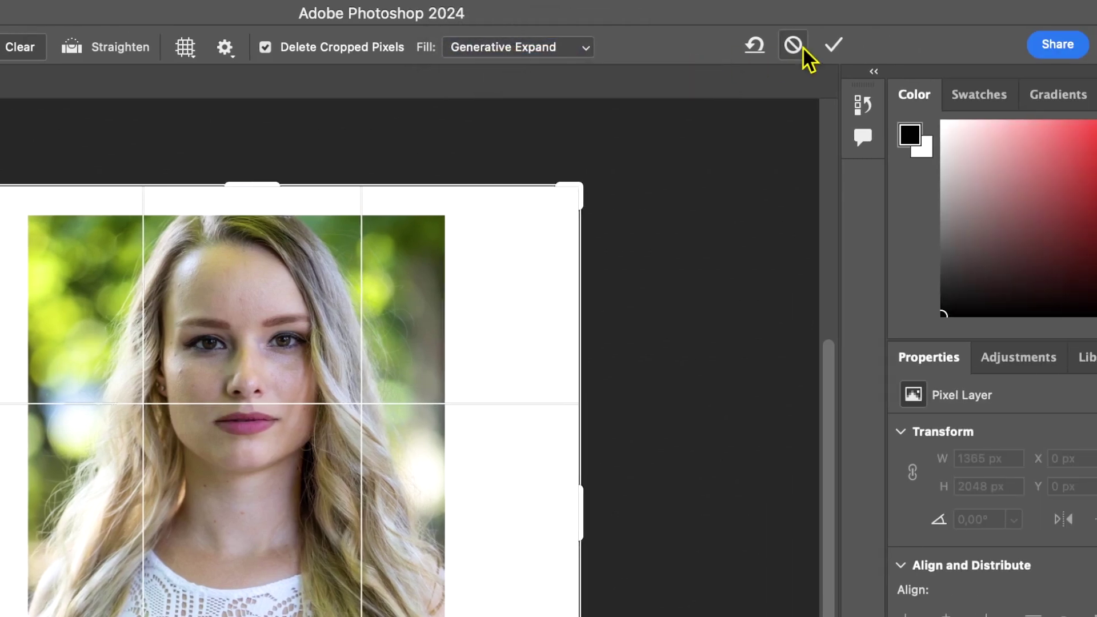
{"action": "left_click", "coordinate": [835, 49]}
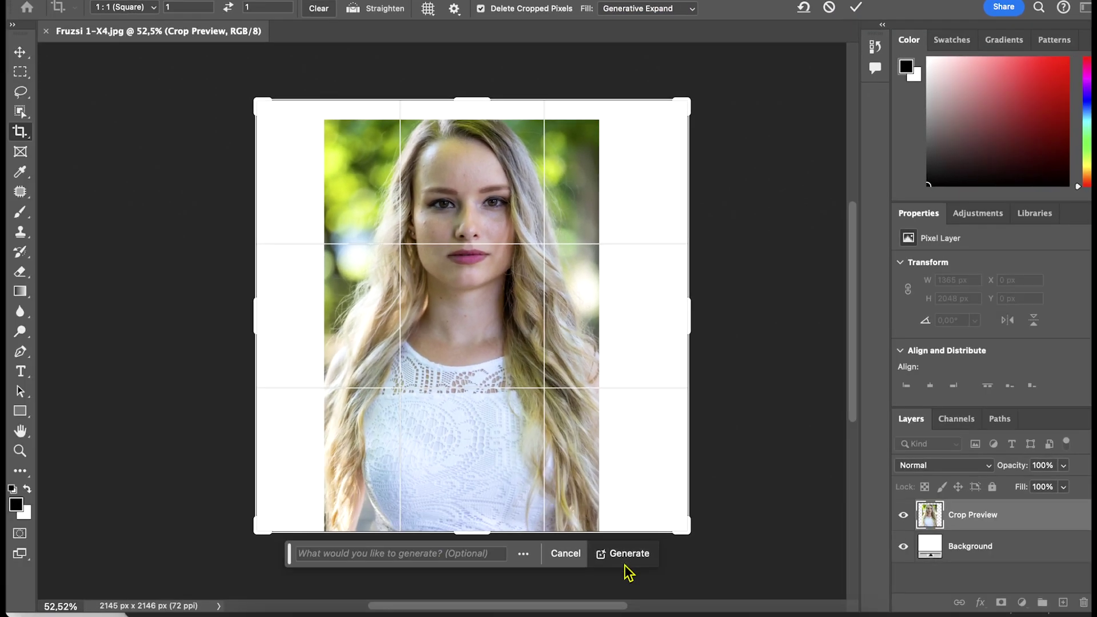
{"action": "left_click", "coordinate": [628, 554]}
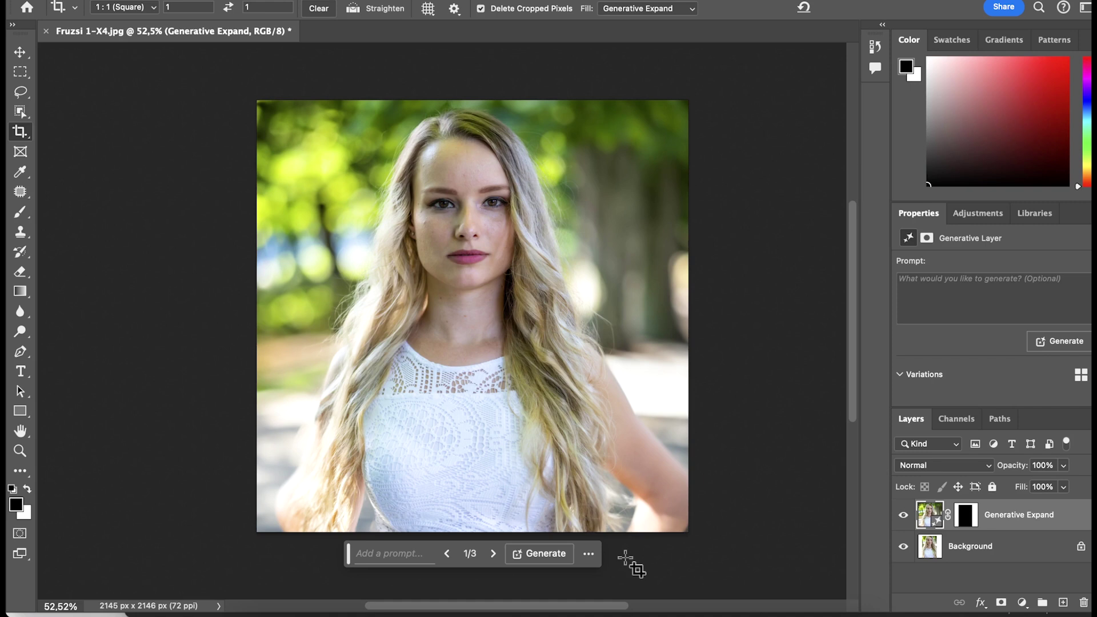
Step: Browse the background variations and toggle the generated layer to compare with the original
{"action": "left_click", "coordinate": [494, 554]}
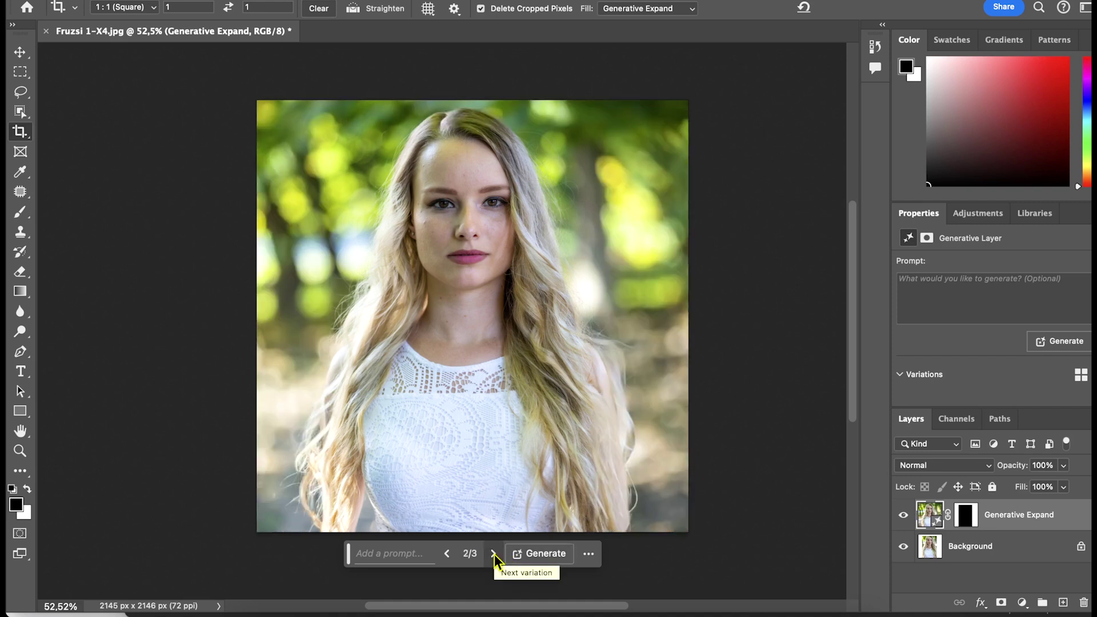
{"action": "left_click", "coordinate": [495, 554]}
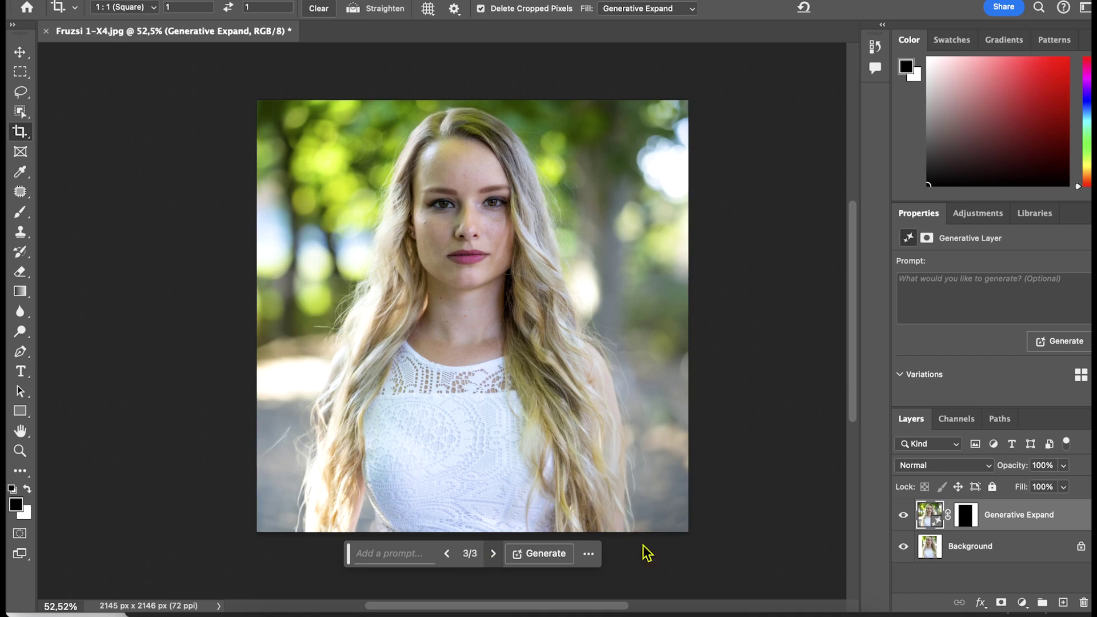
{"action": "left_click", "coordinate": [903, 515]}
{"action": "left_click", "coordinate": [903, 515]}
{"action": "left_click", "coordinate": [902, 515]}
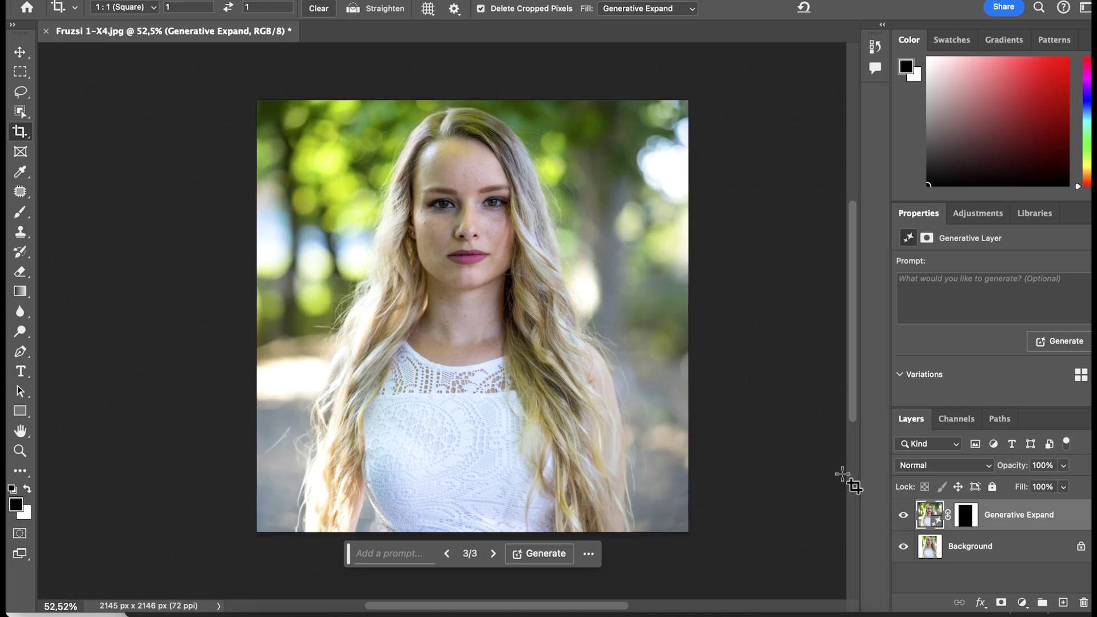
Step: Generate more background variations and delete two unwanted ones, keeping the blurred foliage
{"action": "left_click", "coordinate": [553, 560]}
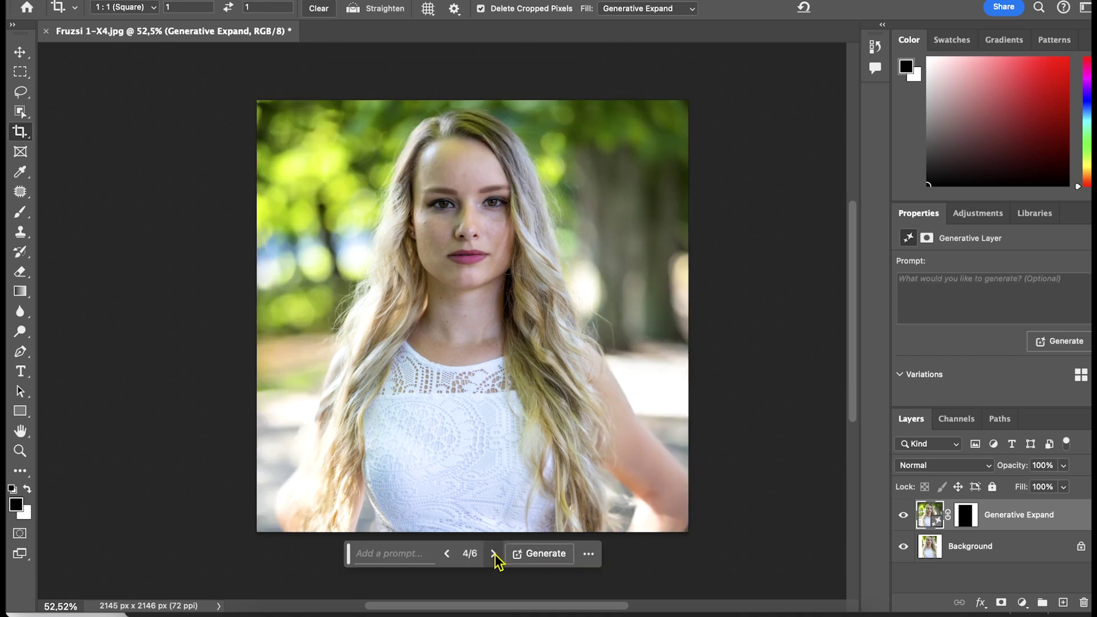
{"action": "left_click", "coordinate": [588, 553]}
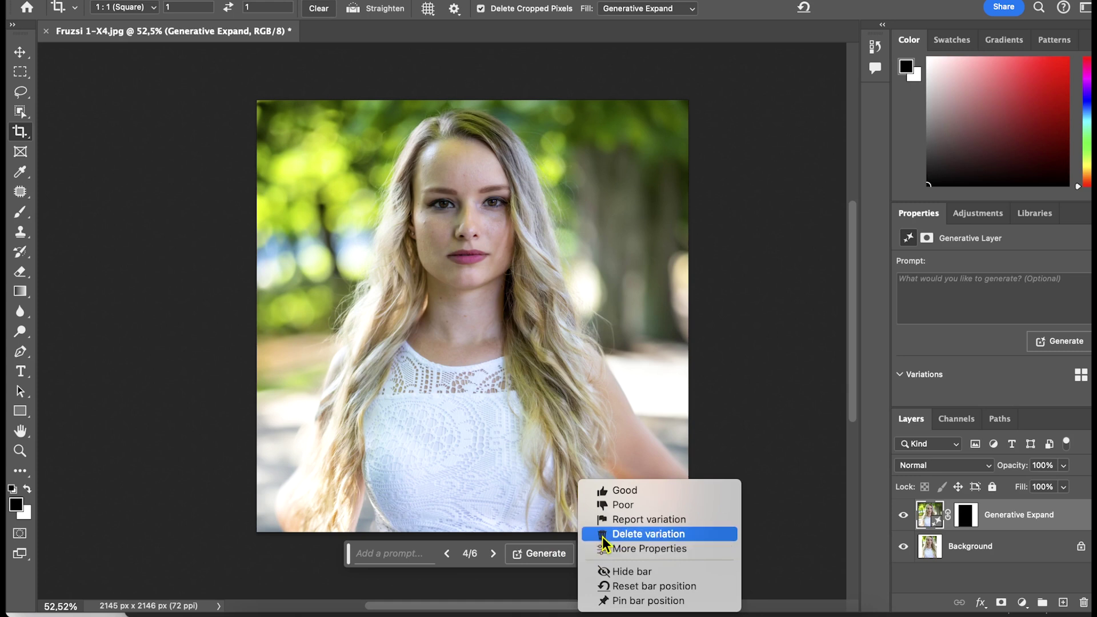
{"action": "left_click", "coordinate": [601, 529]}
{"action": "left_click", "coordinate": [587, 553]}
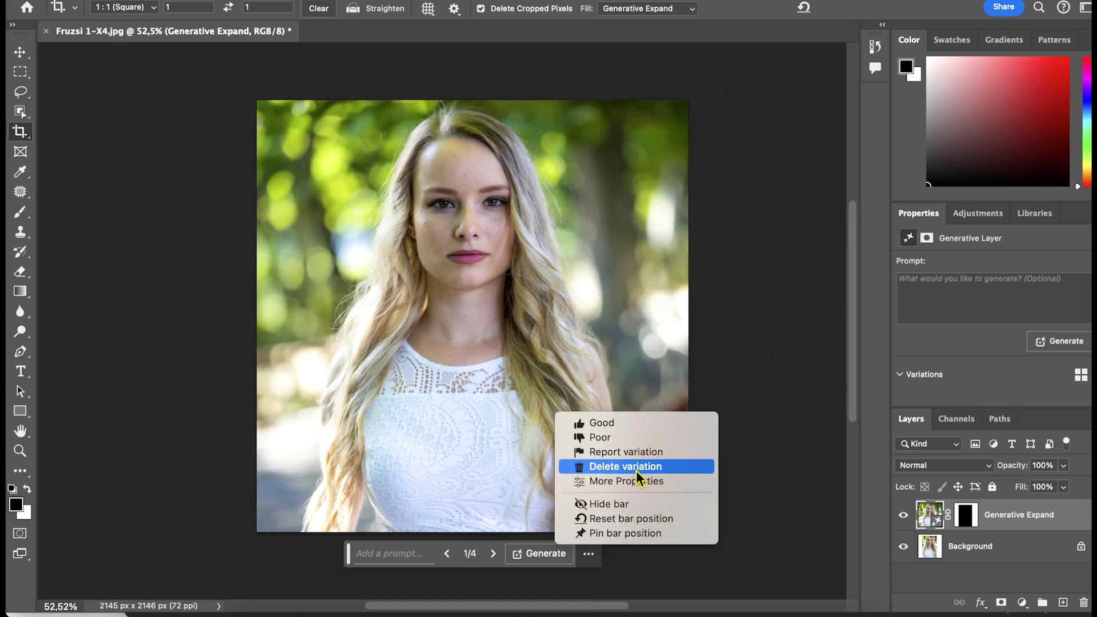
{"action": "left_click", "coordinate": [524, 564]}
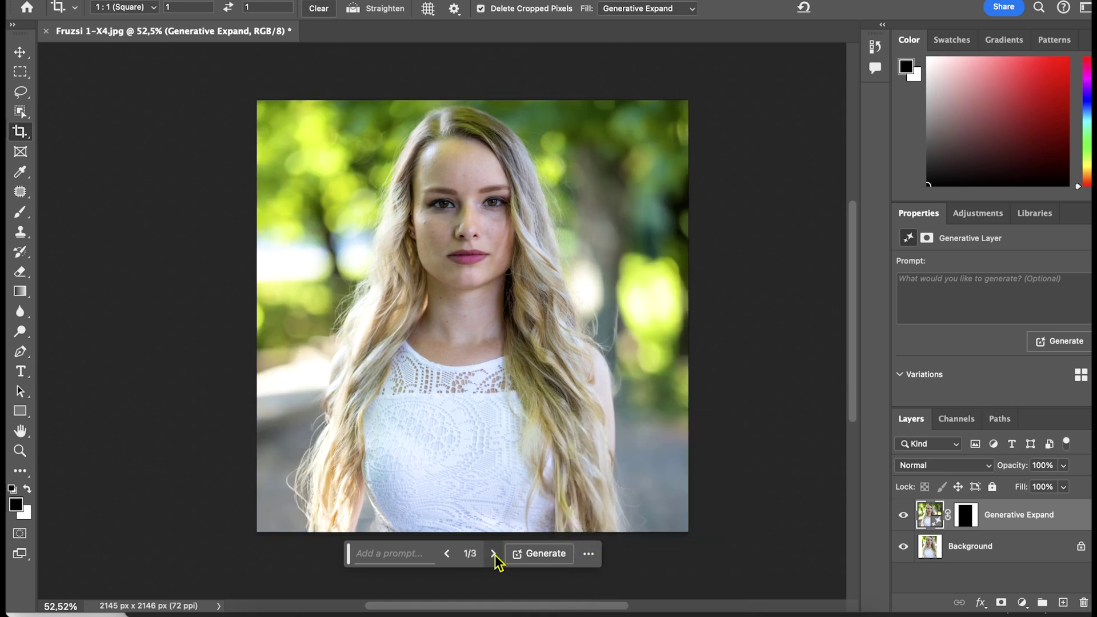
{"action": "left_click", "coordinate": [494, 553]}
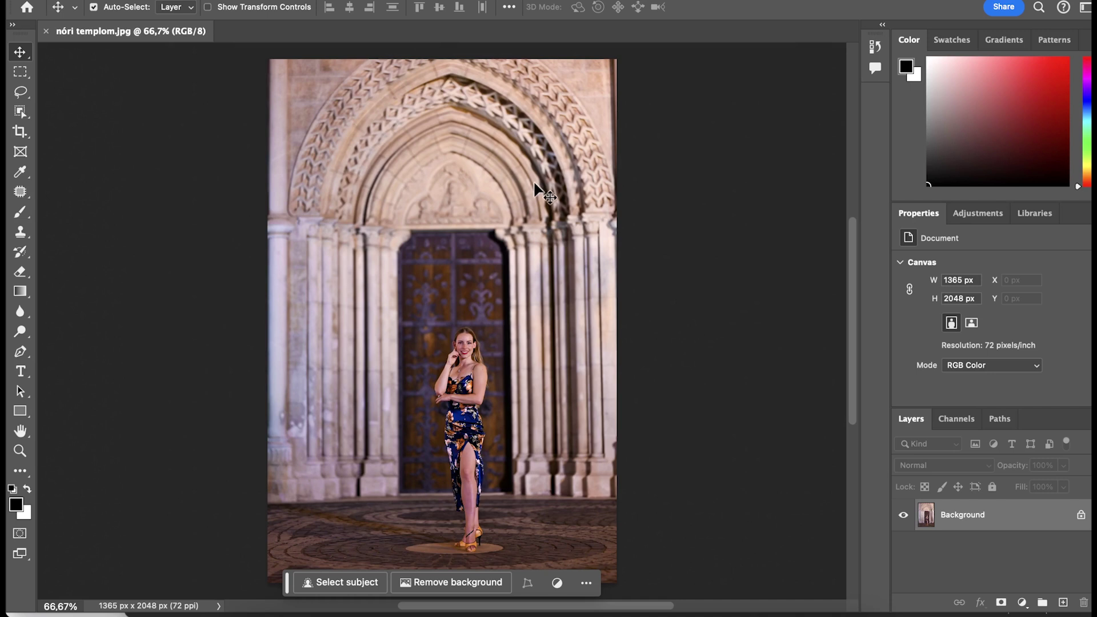
Step: Extend the church-door crop above the photo and down to include the floor
{"action": "key", "text": "c"}
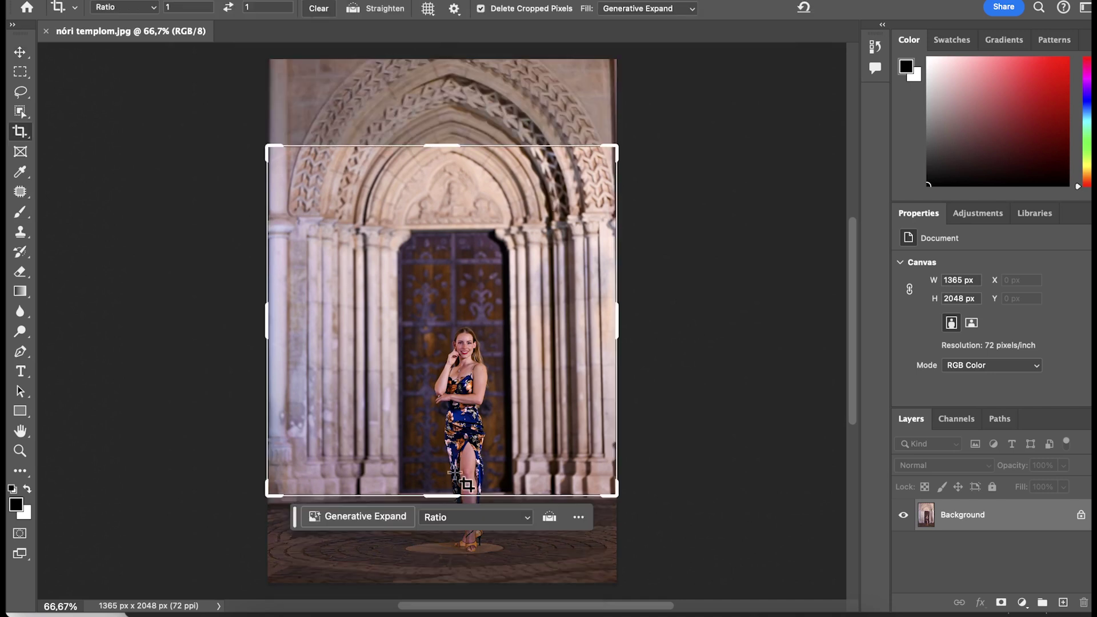
{"action": "left_click", "coordinate": [115, 8]}
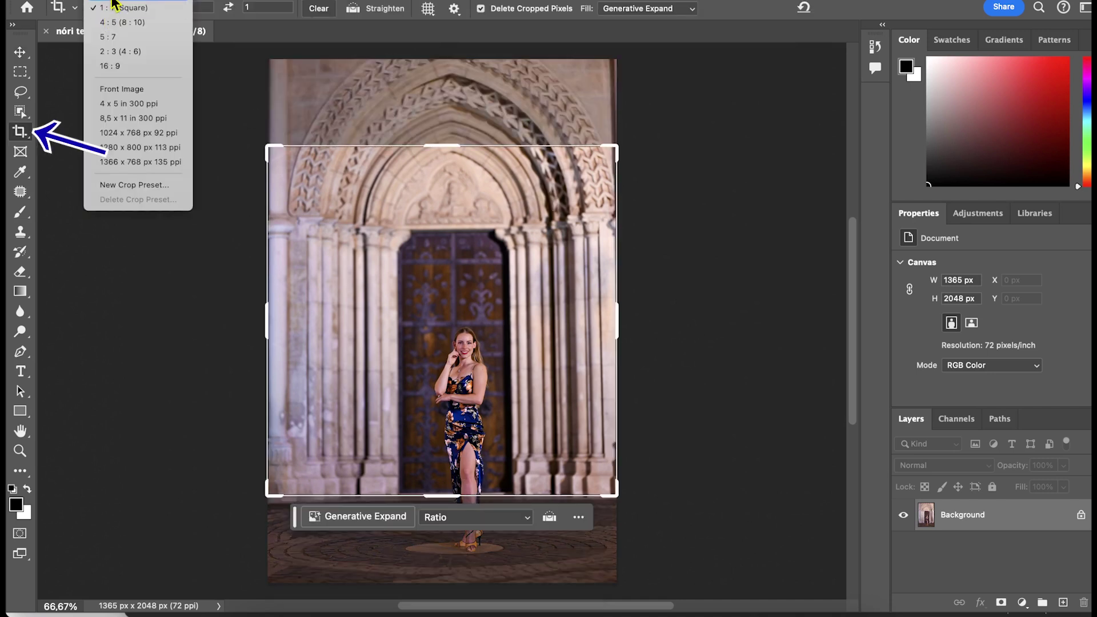
{"action": "key", "text": "Escape"}
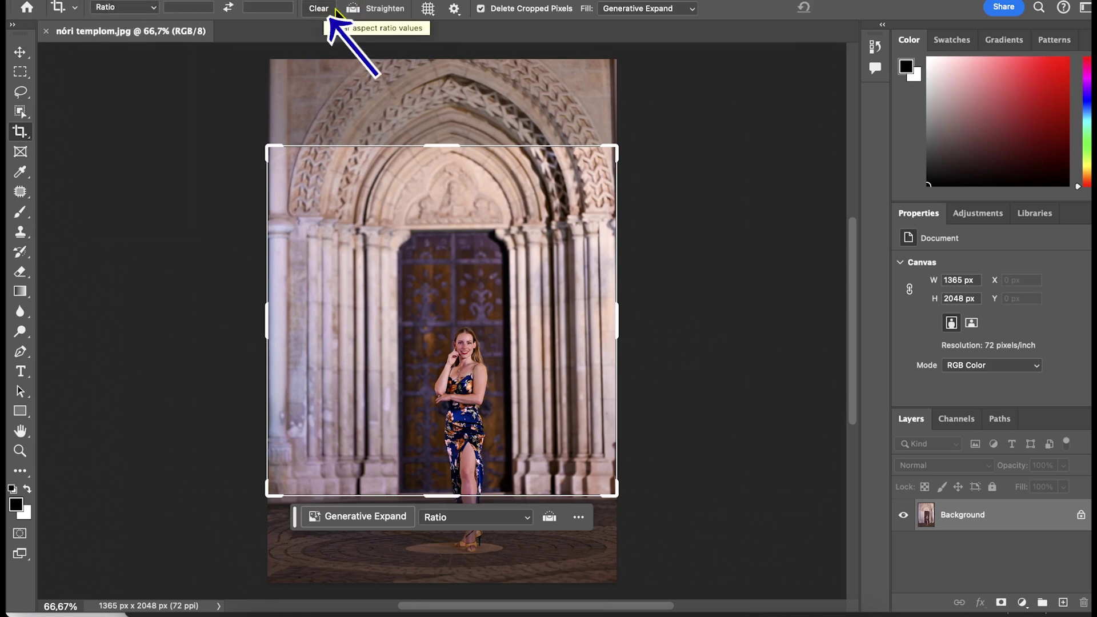
{"action": "scroll", "coordinate": [471, 446], "scroll_direction": "down", "scroll_amount": 2}
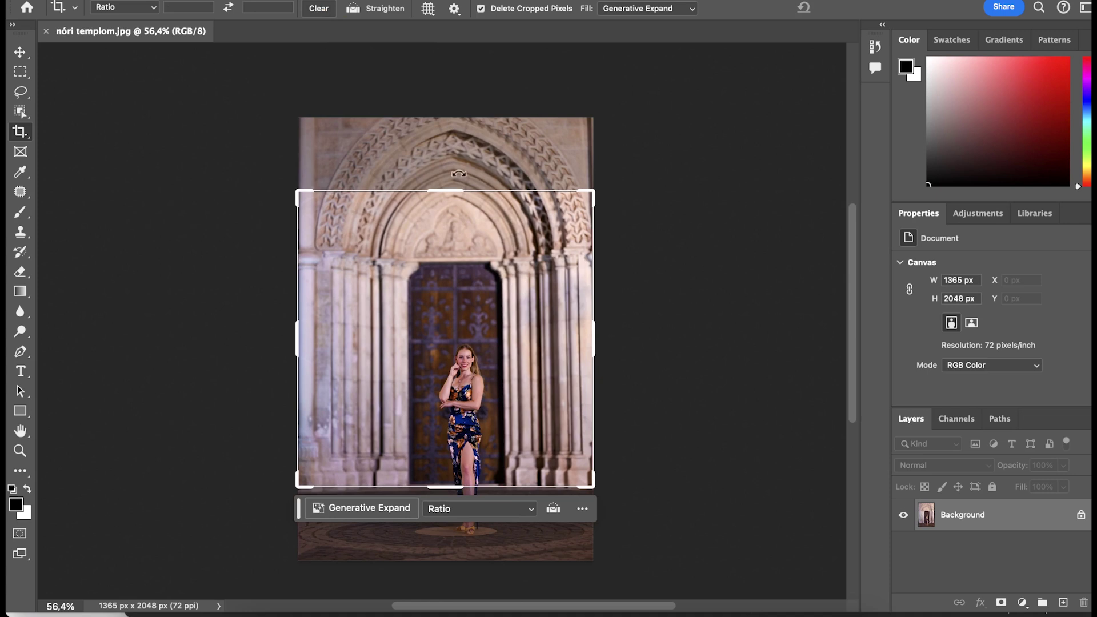
{"action": "left_click_drag", "start_coordinate": [456, 189], "coordinate": [455, 140]}
{"action": "left_click_drag", "start_coordinate": [458, 544], "coordinate": [458, 577]}
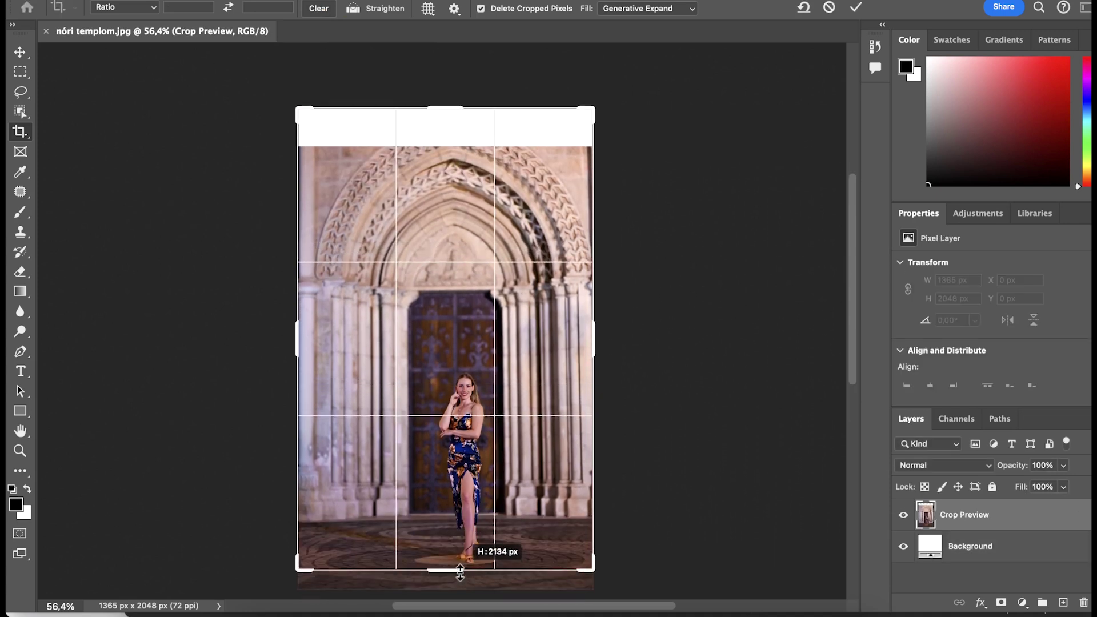
Step: Widen the crop on both sides and commit it with Generative Expand fill
{"action": "left_click_drag", "start_coordinate": [597, 335], "coordinate": [604, 334]}
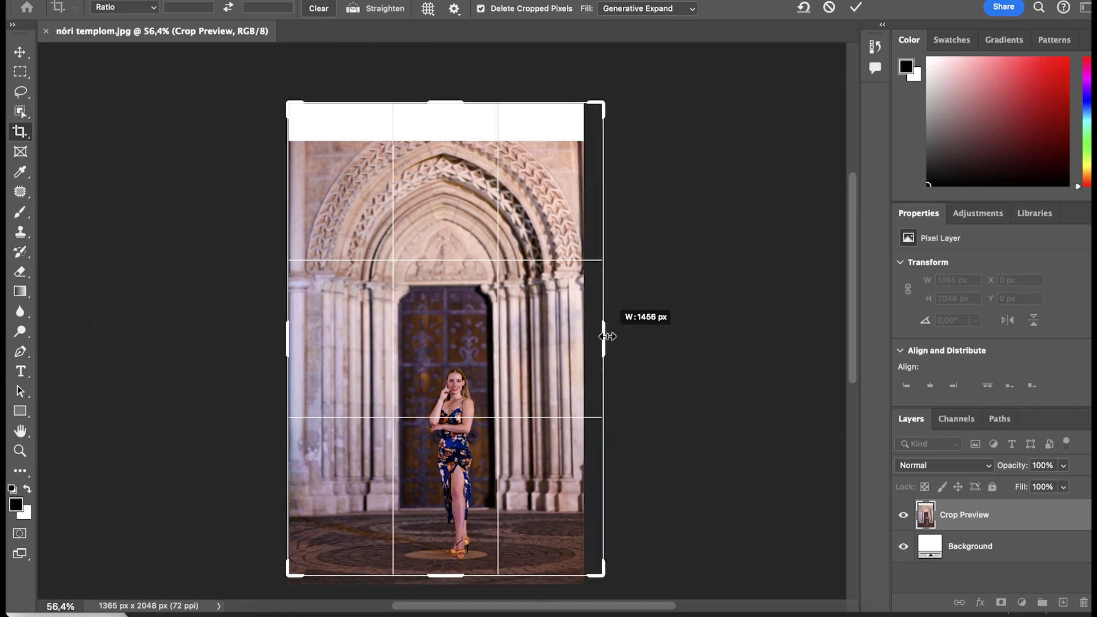
{"action": "left_click_drag", "start_coordinate": [278, 343], "coordinate": [269, 343]}
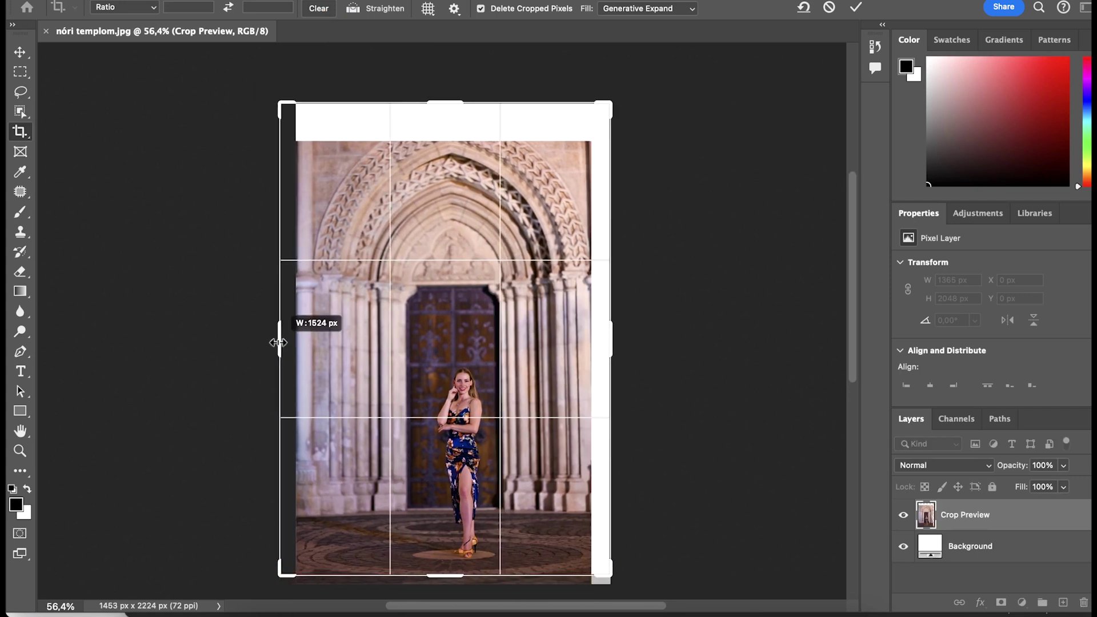
{"action": "left_click_drag", "start_coordinate": [614, 586], "coordinate": [610, 584]}
{"action": "left_click_drag", "start_coordinate": [611, 340], "coordinate": [617, 331]}
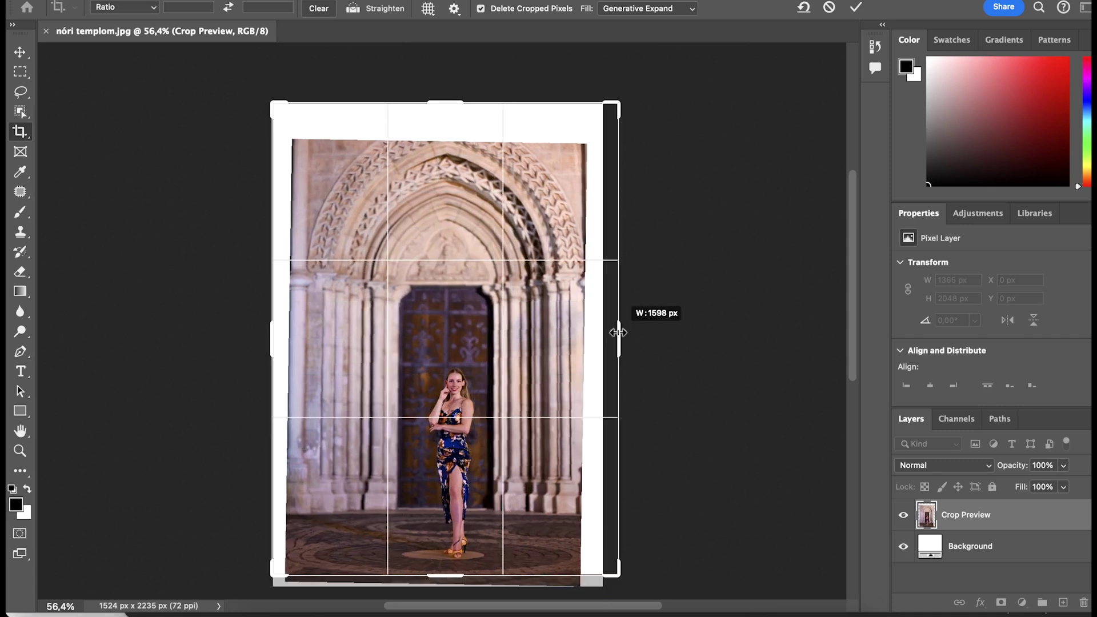
{"action": "left_click_drag", "start_coordinate": [274, 342], "coordinate": [267, 341]}
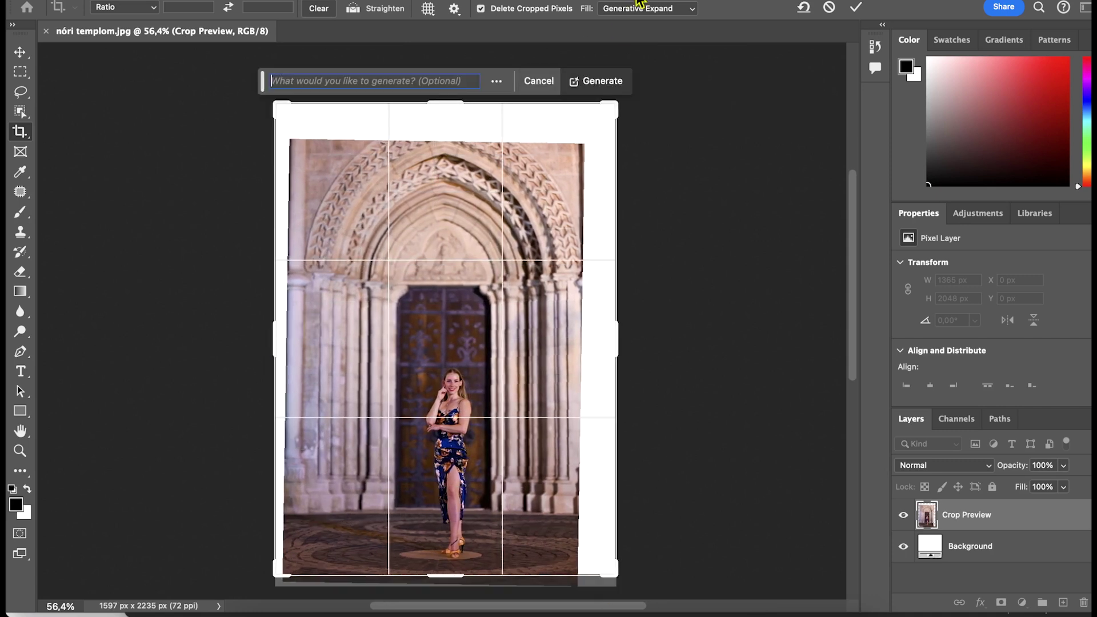
{"action": "left_click", "coordinate": [646, 8]}
{"action": "left_click", "coordinate": [637, 8]}
{"action": "left_click", "coordinate": [855, 8]}
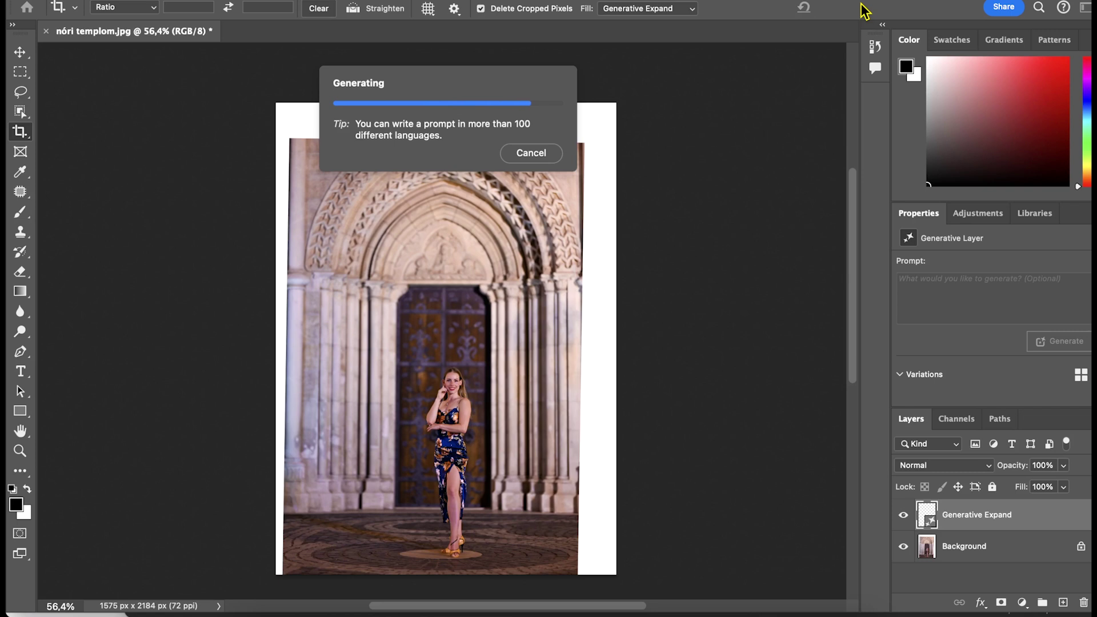
Step: Cycle through the three stonework variations and settle on variation 3/3
{"action": "left_click", "coordinate": [469, 82]}
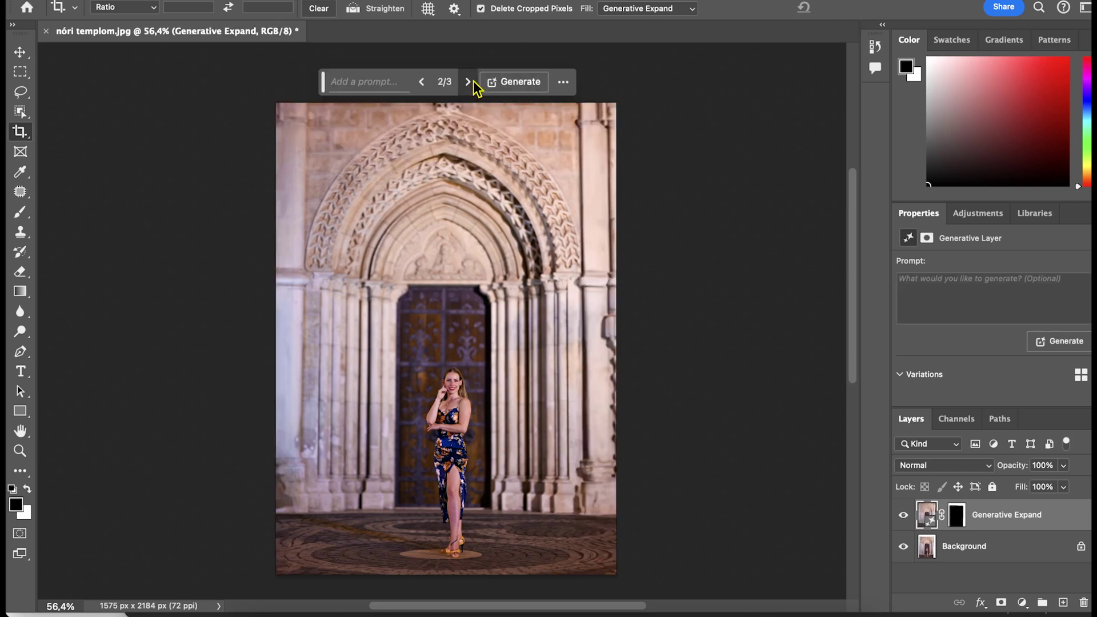
{"action": "left_click", "coordinate": [468, 81]}
{"action": "left_click", "coordinate": [469, 81]}
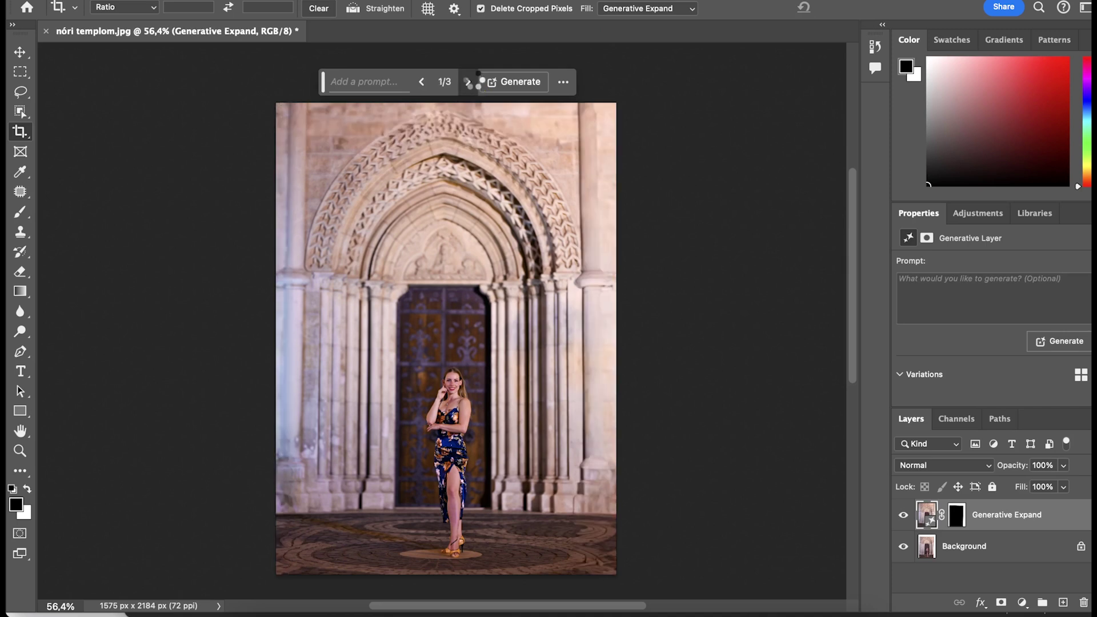
{"action": "left_click", "coordinate": [468, 82]}
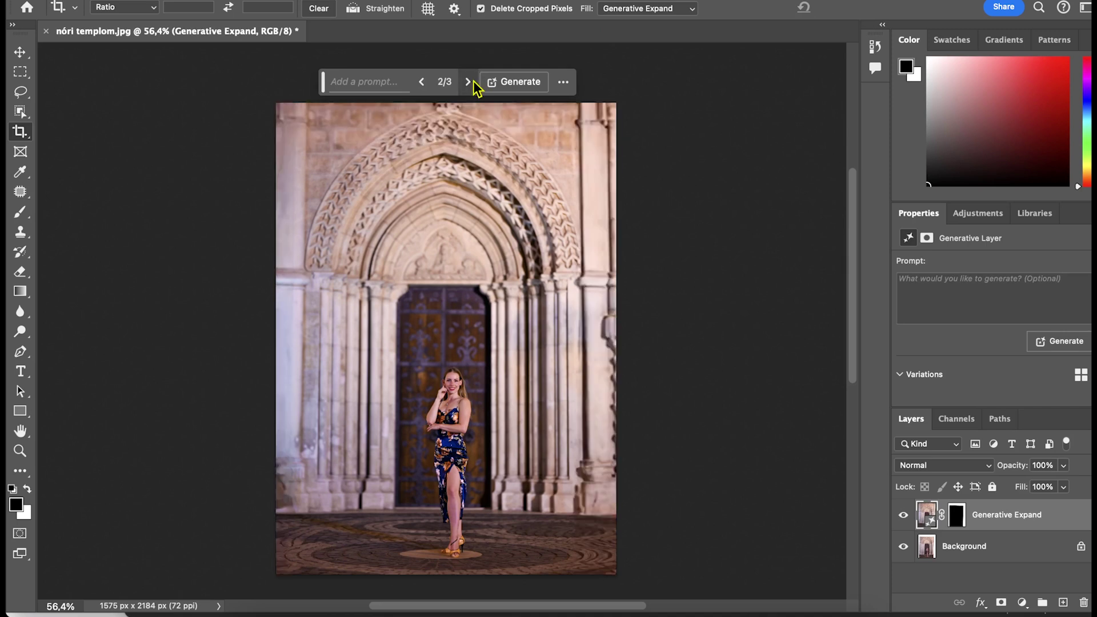
{"action": "left_click", "coordinate": [469, 81]}
Step: Zoom in and pan around to inspect the generated stonework at the edges
{"action": "scroll", "coordinate": [611, 574], "scroll_direction": "up", "scroll_amount": 5}
{"action": "scroll", "coordinate": [611, 572], "scroll_direction": "up", "scroll_amount": 1}
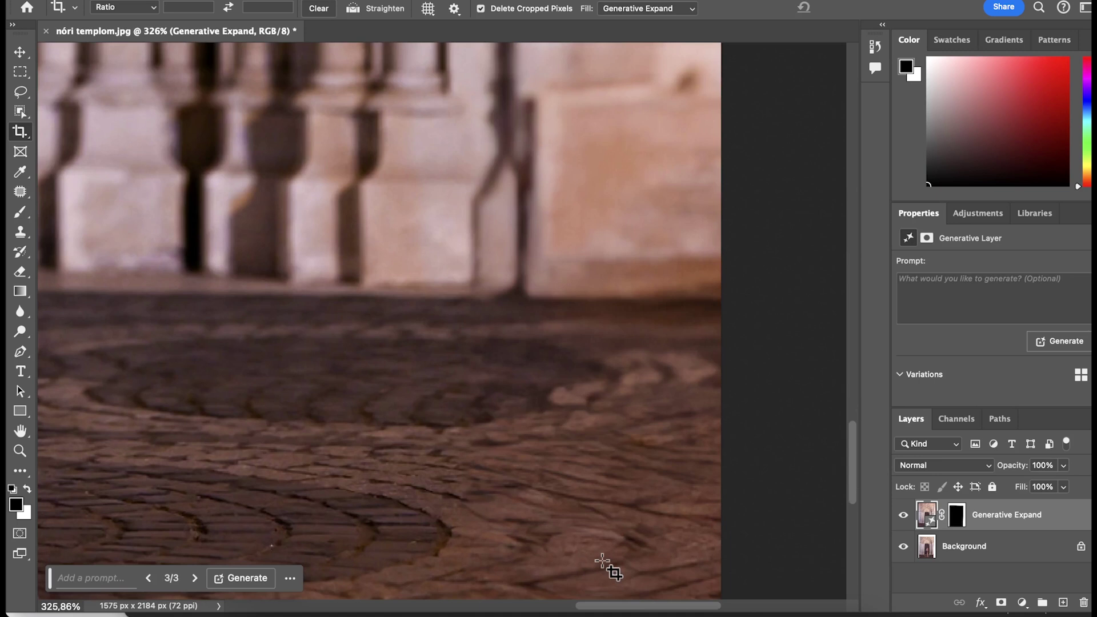
{"action": "scroll", "coordinate": [611, 506], "scroll_direction": "up", "scroll_amount": 1}
{"action": "scroll", "coordinate": [540, 455], "scroll_direction": "down", "scroll_amount": 2}
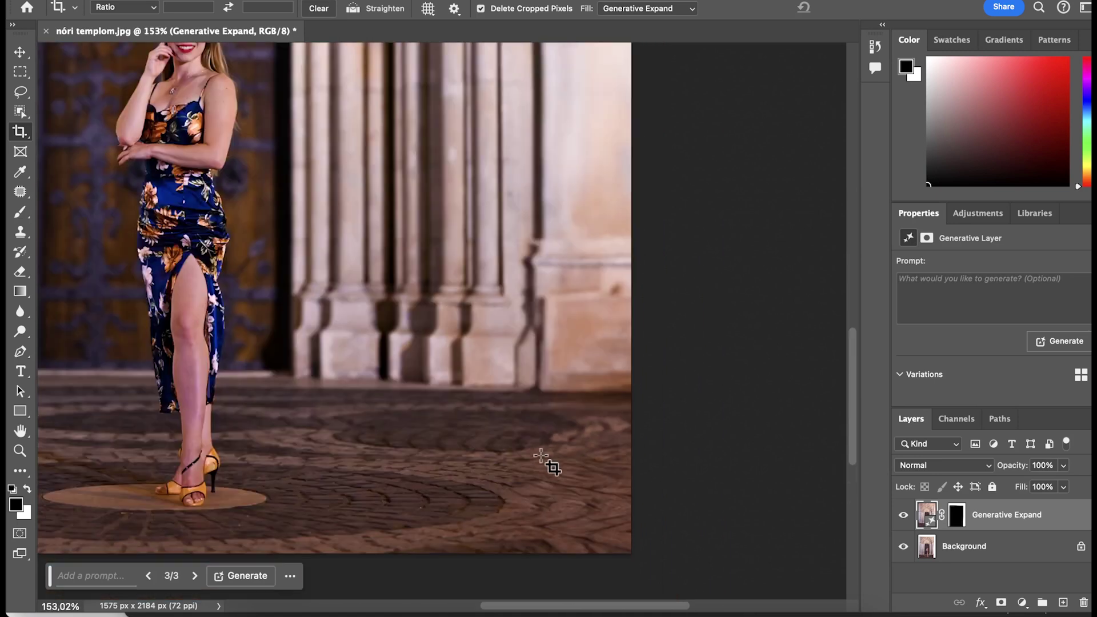
{"action": "scroll", "coordinate": [541, 455], "scroll_direction": "down", "scroll_amount": 1}
{"action": "scroll", "coordinate": [367, 313], "scroll_direction": "up", "scroll_amount": 2}
{"action": "scroll", "coordinate": [367, 313], "scroll_direction": "up", "scroll_amount": 1}
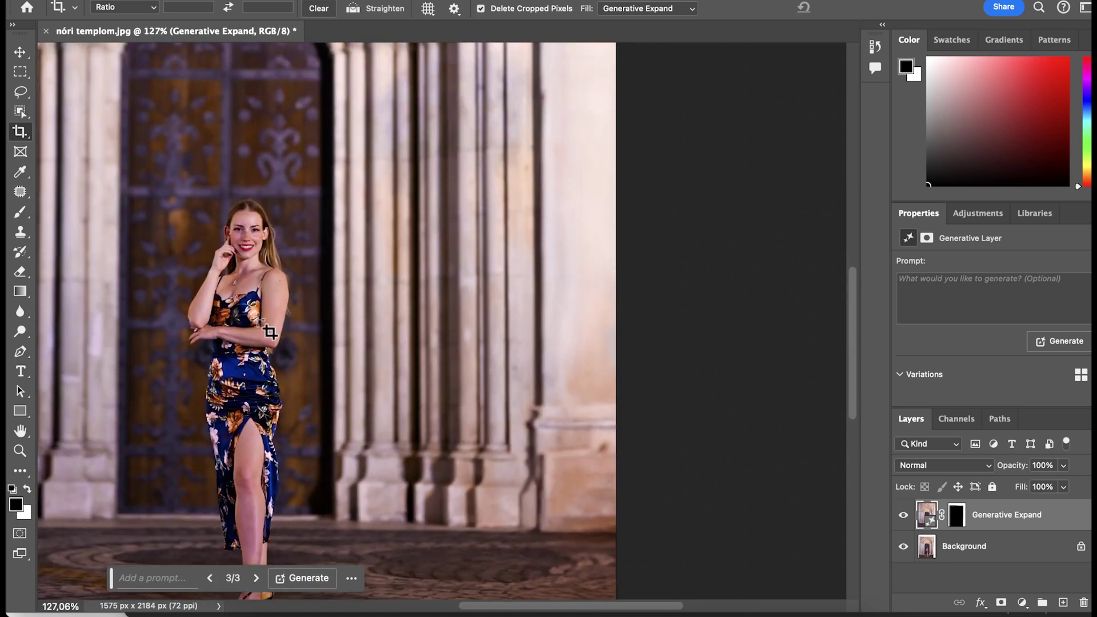
{"action": "scroll", "coordinate": [257, 319], "scroll_direction": "up", "scroll_amount": 1}
{"action": "scroll", "coordinate": [259, 315], "scroll_direction": "up", "scroll_amount": 5}
{"action": "scroll", "coordinate": [264, 310], "scroll_direction": "up", "scroll_amount": 3}
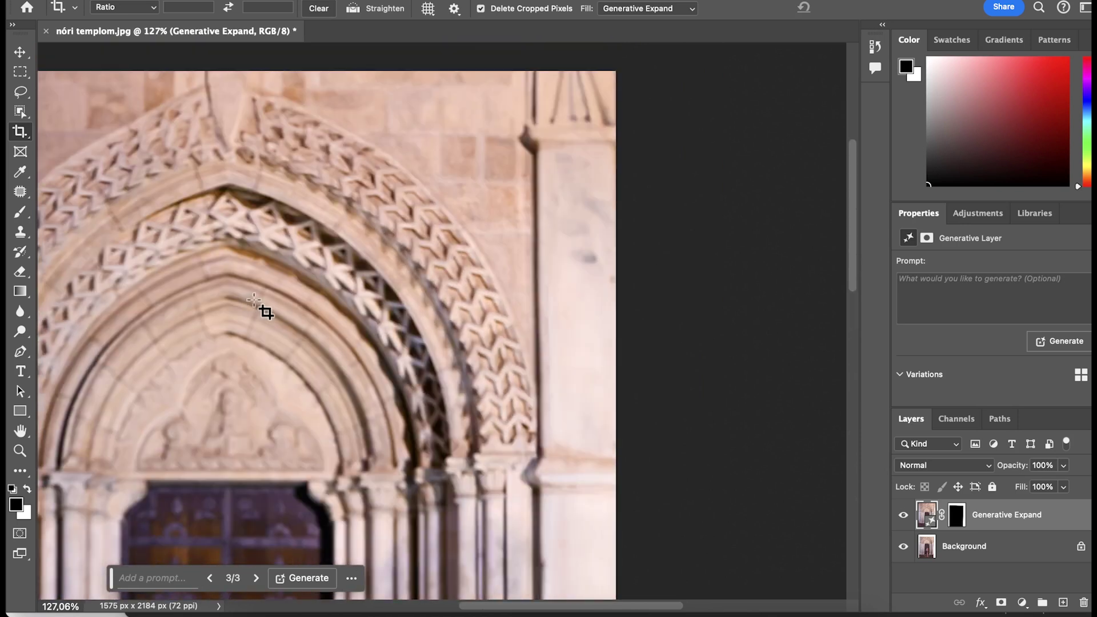
{"action": "mouse_move", "coordinate": [469, 607]}
{"action": "left_mouse_down"}
{"action": "mouse_move", "coordinate": [384, 606]}
{"action": "mouse_move", "coordinate": [457, 607]}
{"action": "left_mouse_up"}
{"action": "scroll", "coordinate": [422, 392], "scroll_direction": "down", "scroll_amount": 5}
{"action": "scroll", "coordinate": [422, 392], "scroll_direction": "down", "scroll_amount": 1}
{"action": "scroll", "coordinate": [423, 392], "scroll_direction": "down", "scroll_amount": 3}
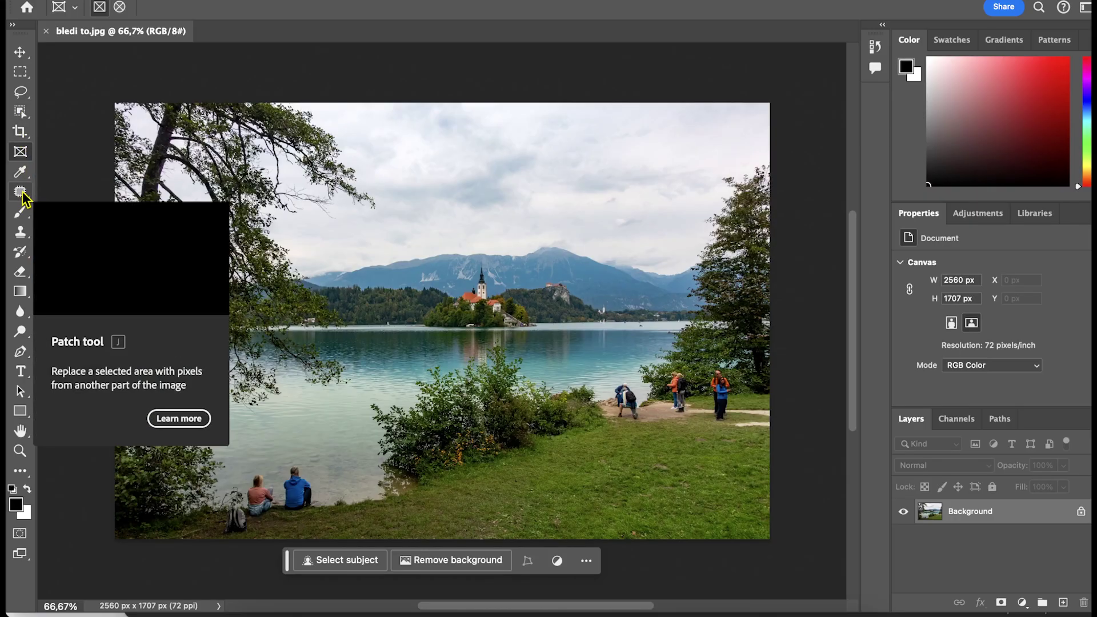
Step: With the Remove Tool on a new layer, paint out the seated couple and their backpack
{"action": "right_click", "coordinate": [22, 193]}
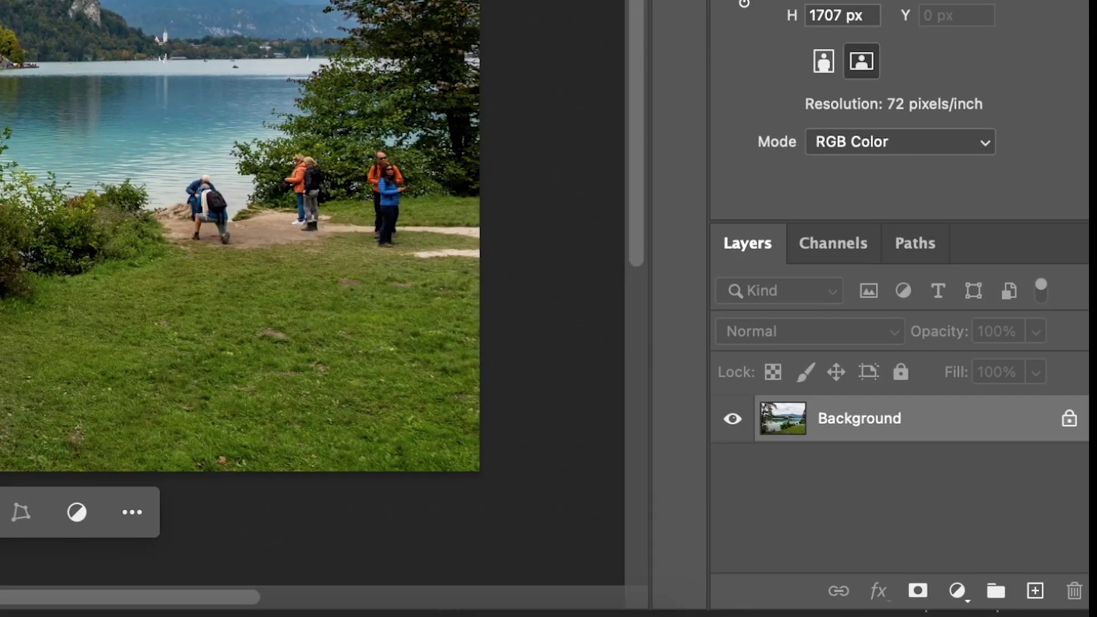
{"action": "left_click", "coordinate": [1035, 590]}
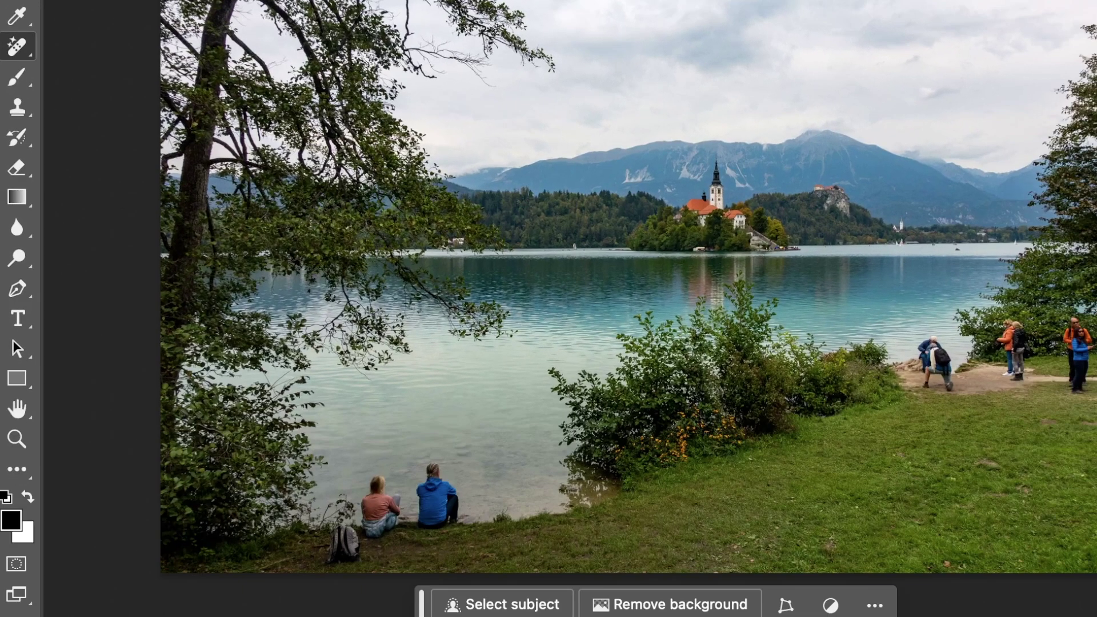
{"action": "mouse_move", "coordinate": [431, 468]}
{"action": "left_mouse_down"}
{"action": "mouse_move", "coordinate": [454, 507]}
{"action": "mouse_move", "coordinate": [438, 487]}
{"action": "mouse_move", "coordinate": [438, 511]}
{"action": "left_mouse_up"}
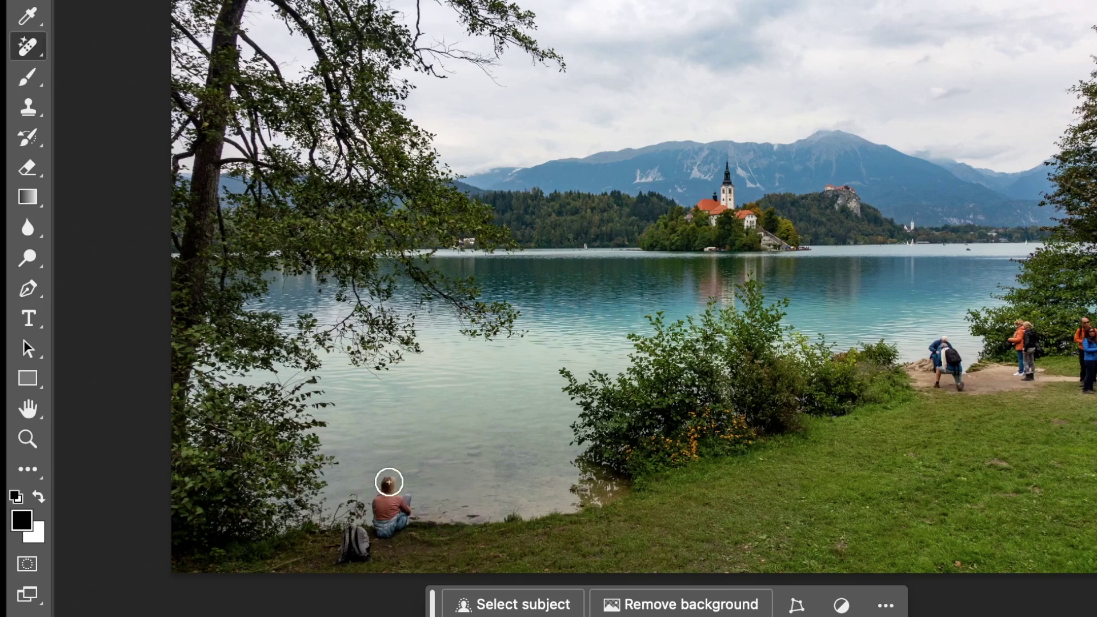
{"action": "left_click_drag", "start_coordinate": [388, 481], "coordinate": [402, 501]}
{"action": "left_click_drag", "start_coordinate": [384, 527], "coordinate": [384, 485]}
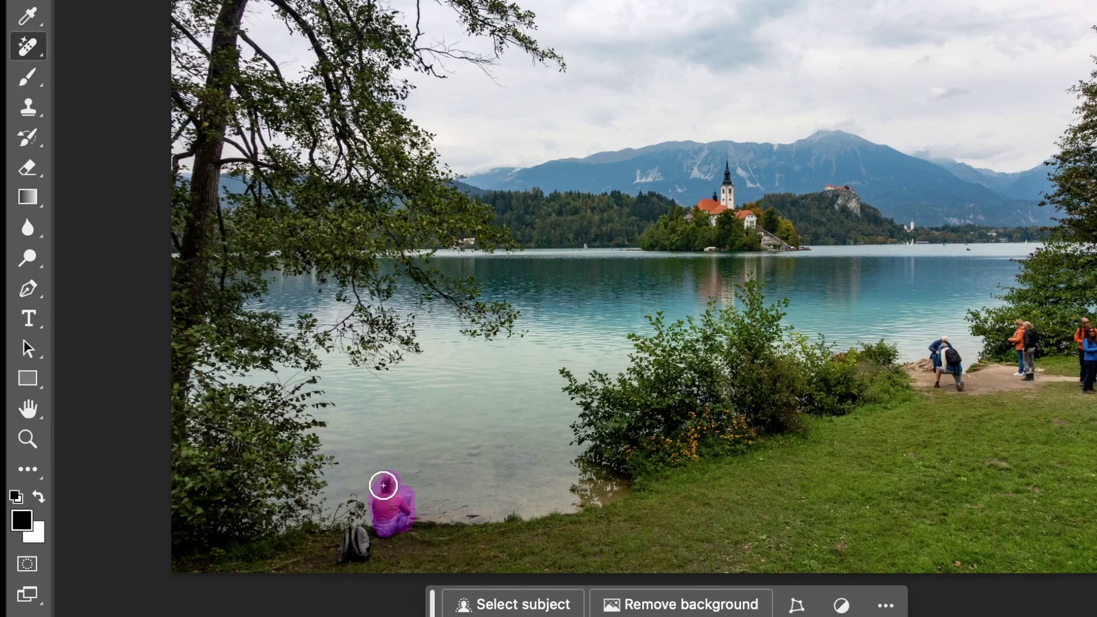
{"action": "left_click_drag", "start_coordinate": [381, 524], "coordinate": [357, 554]}
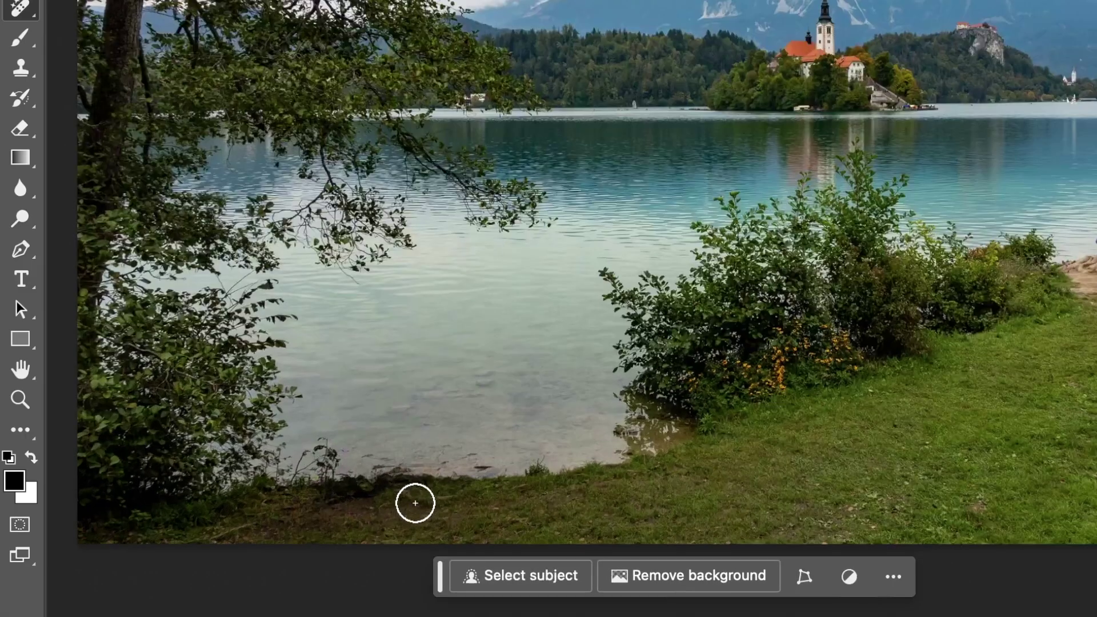
{"action": "scroll", "coordinate": [416, 503], "scroll_direction": "up", "scroll_amount": 2}
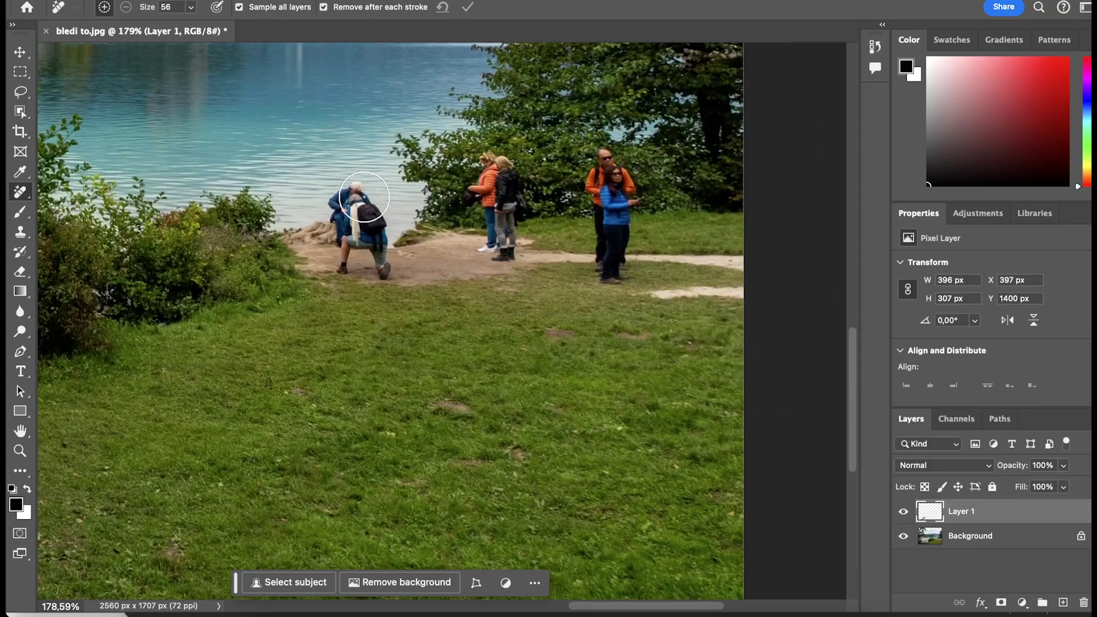
Step: Remove the remaining seated person and both pairs of standing tourists
{"action": "left_click_drag", "start_coordinate": [359, 194], "coordinate": [368, 193]}
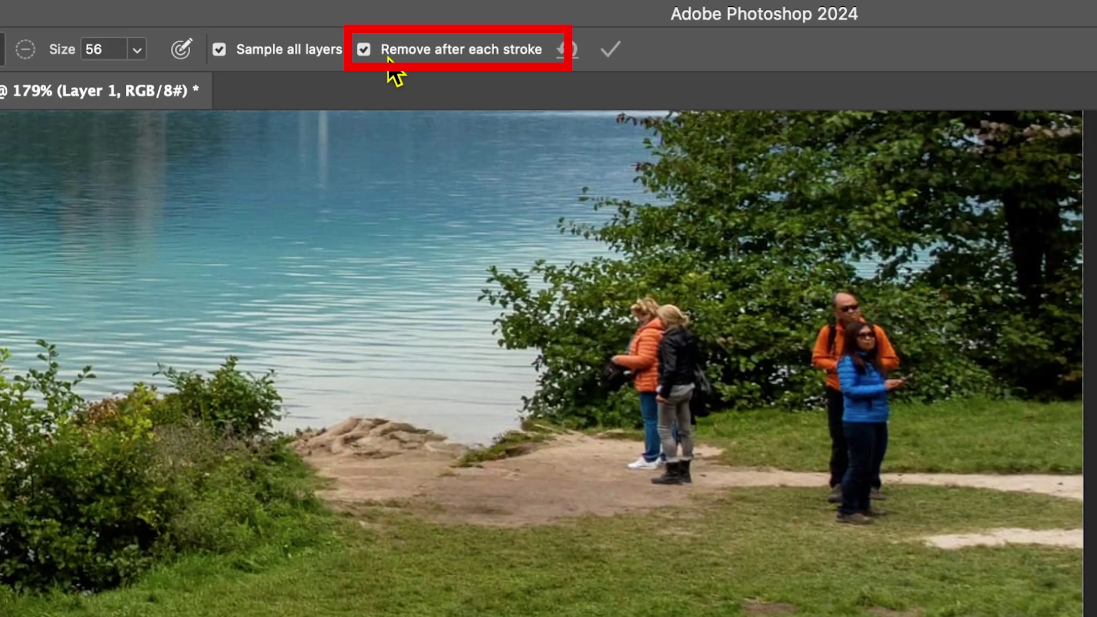
{"action": "mouse_move", "coordinate": [669, 303]}
{"action": "left_mouse_down"}
{"action": "mouse_move", "coordinate": [671, 328]}
{"action": "mouse_move", "coordinate": [632, 367]}
{"action": "left_mouse_up"}
{"action": "mouse_move", "coordinate": [845, 303]}
{"action": "left_mouse_down"}
{"action": "mouse_move", "coordinate": [874, 409]}
{"action": "mouse_move", "coordinate": [886, 380]}
{"action": "mouse_move", "coordinate": [856, 282]}
{"action": "left_mouse_up"}
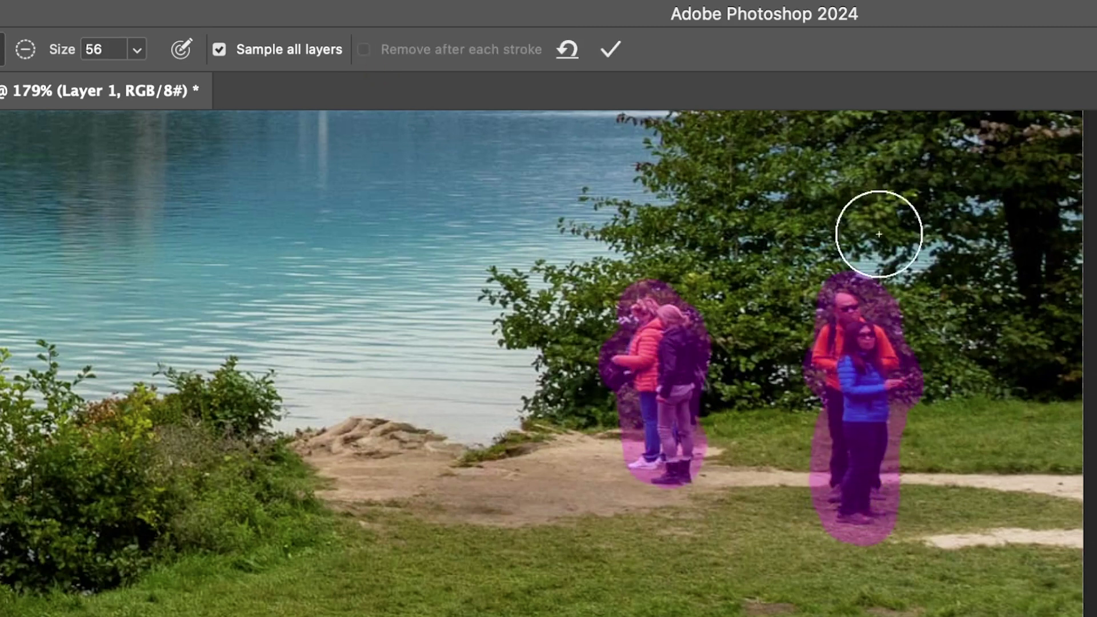
{"action": "left_click", "coordinate": [610, 47]}
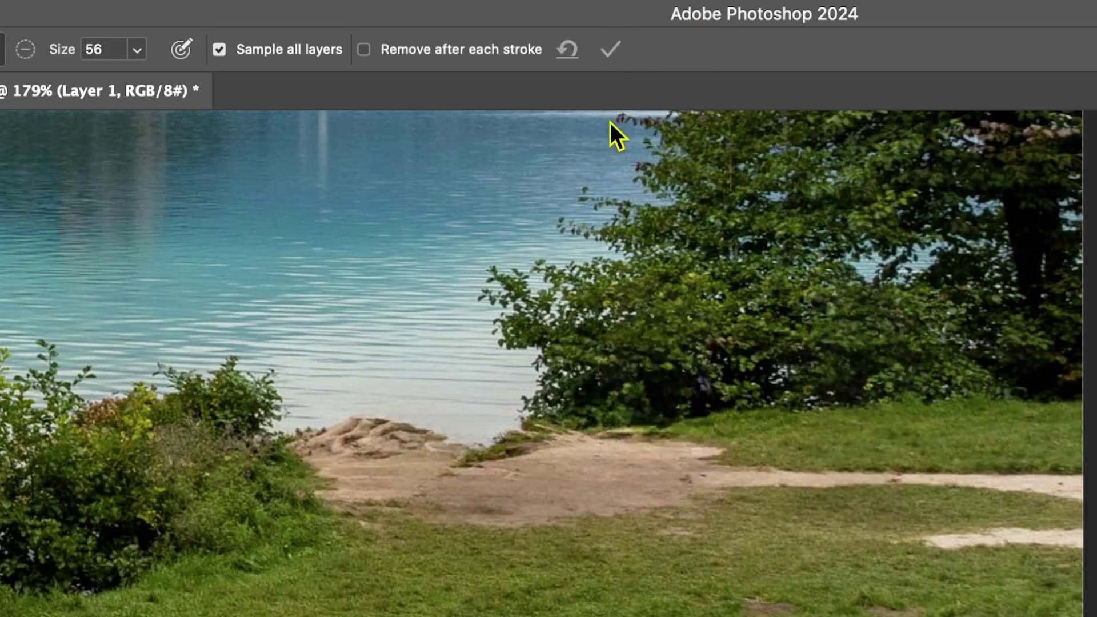
Step: Remove the leftover spot on the right-hand grass
{"action": "scroll", "coordinate": [595, 404], "scroll_direction": "down", "scroll_amount": 5}
{"action": "scroll", "coordinate": [534, 320], "scroll_direction": "down", "scroll_amount": 2}
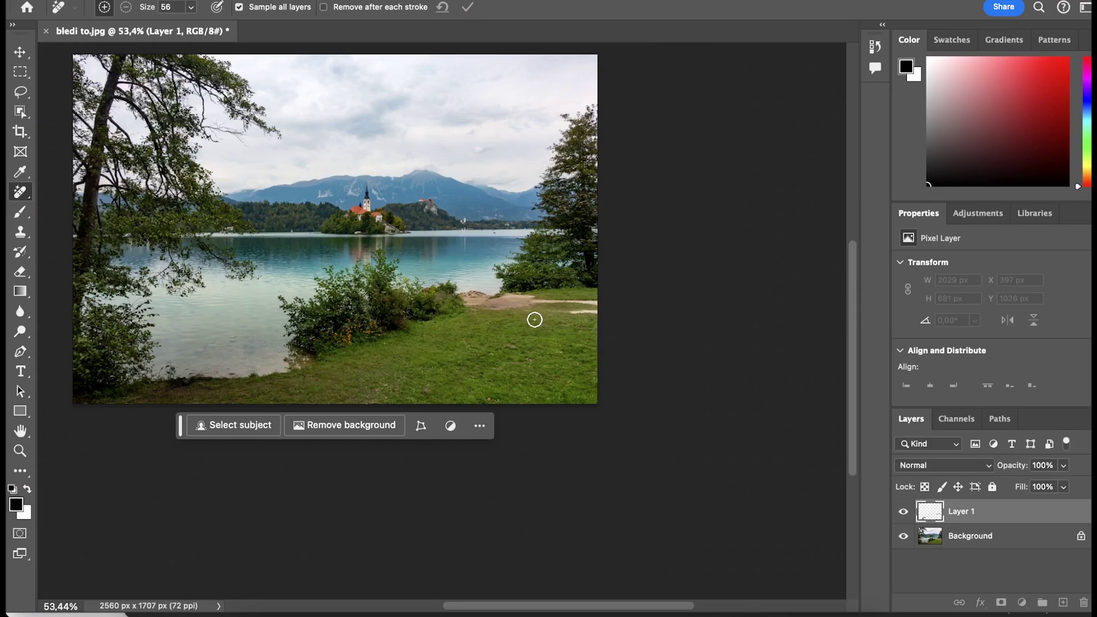
{"action": "scroll", "coordinate": [452, 308], "scroll_direction": "up", "scroll_amount": 1}
{"action": "scroll", "coordinate": [451, 308], "scroll_direction": "up", "scroll_amount": 2}
{"action": "mouse_move", "coordinate": [577, 300]}
{"action": "left_mouse_down"}
{"action": "mouse_move", "coordinate": [673, 307]}
{"action": "mouse_move", "coordinate": [664, 319]}
{"action": "left_mouse_up"}
{"action": "left_click", "coordinate": [467, 7]}
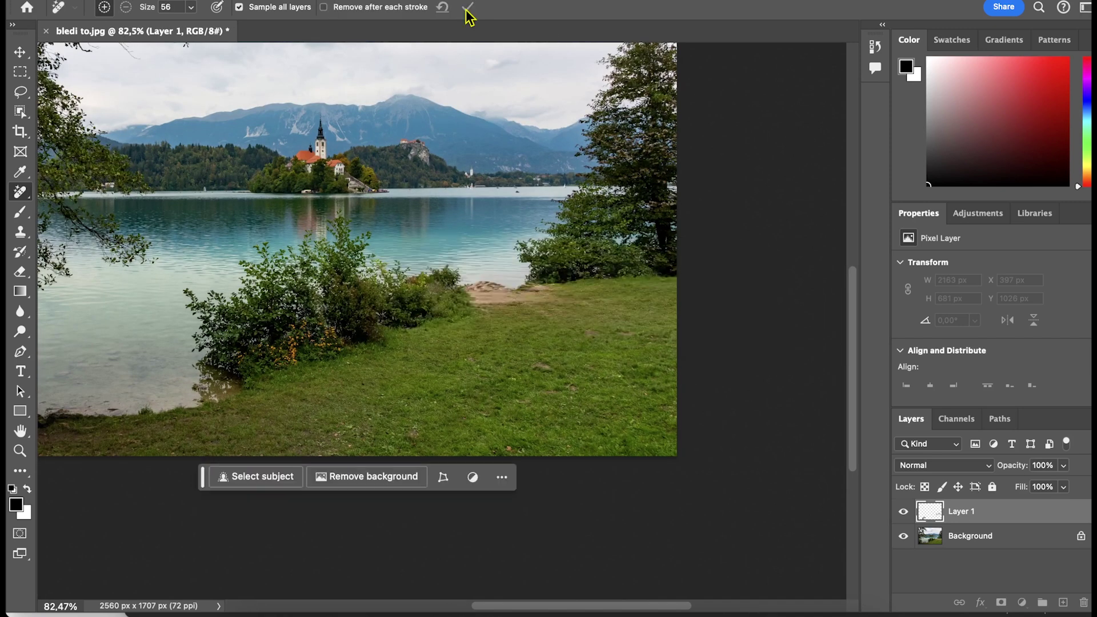
Step: Toggle the retouch layer's visibility to compare the result with the original
{"action": "left_click_drag", "start_coordinate": [586, 606], "coordinate": [546, 606]}
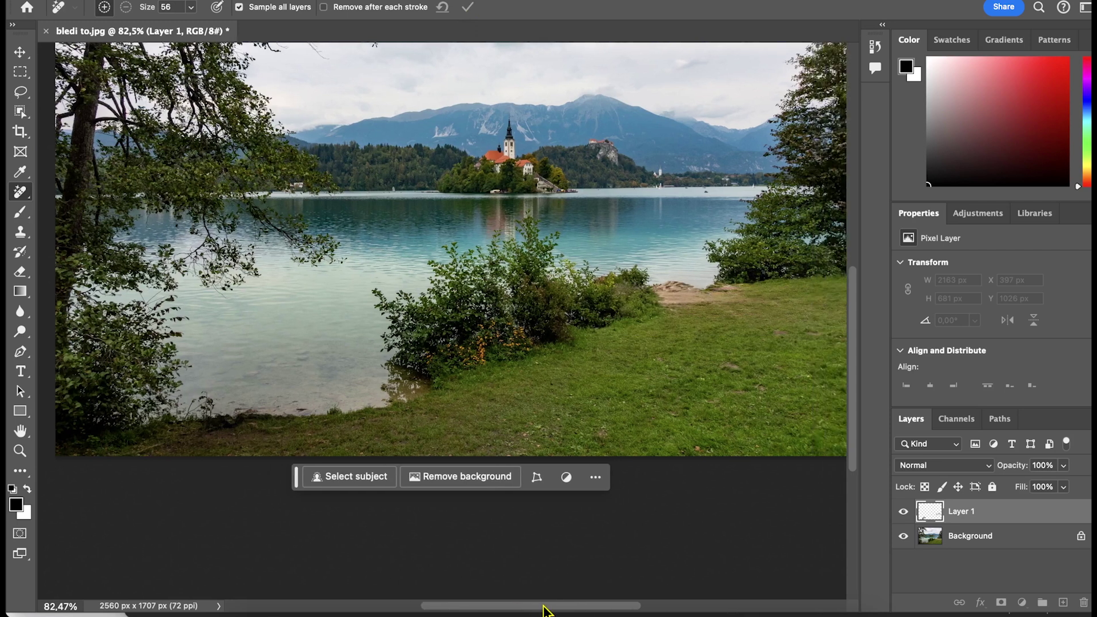
{"action": "scroll", "coordinate": [593, 457], "scroll_direction": "up", "scroll_amount": 3}
{"action": "left_click", "coordinate": [903, 511]}
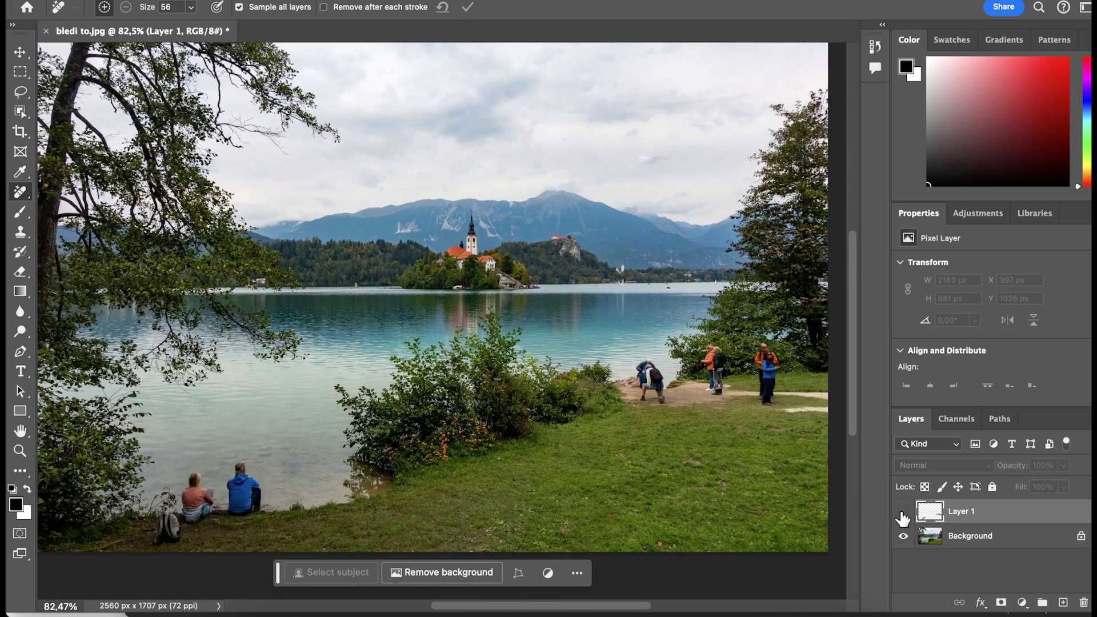
{"action": "left_click", "coordinate": [903, 511]}
{"action": "left_click", "coordinate": [904, 511]}
{"action": "left_click", "coordinate": [903, 514]}
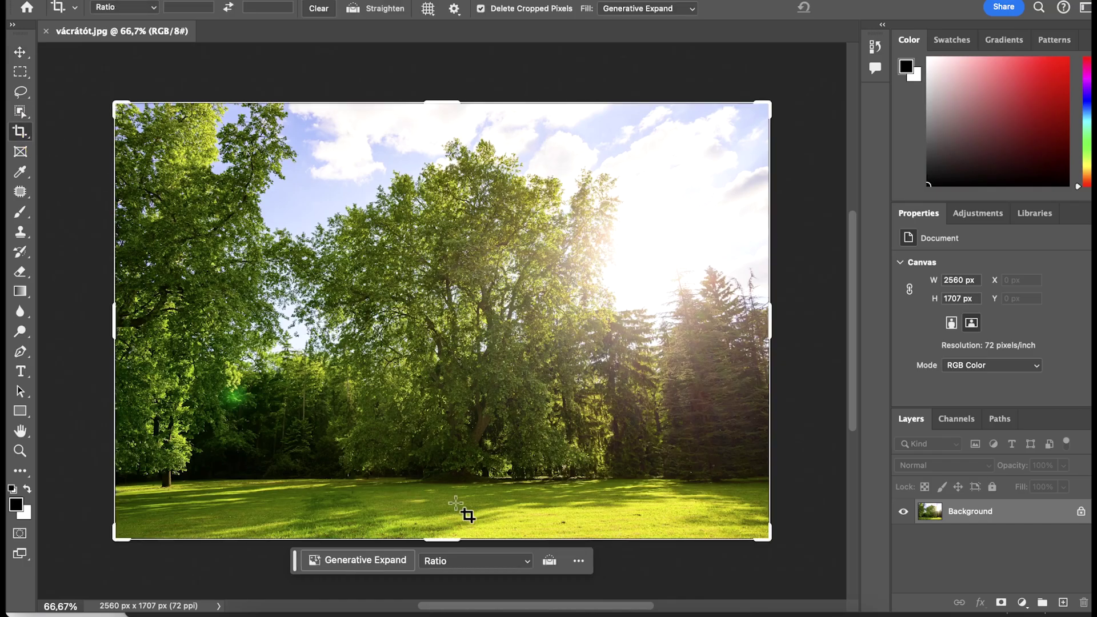
Step: Extend the park photo's canvas downward and fill it with generated grass
{"action": "left_click_drag", "start_coordinate": [451, 537], "coordinate": [465, 574]}
{"action": "left_click", "coordinate": [605, 82]}
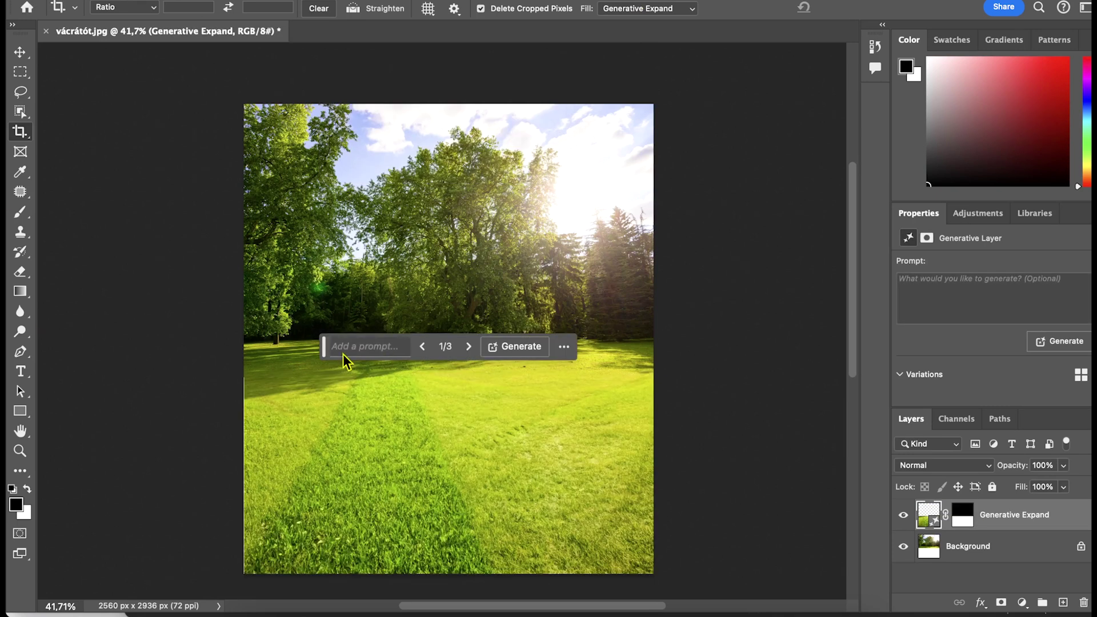
{"action": "left_click_drag", "start_coordinate": [323, 347], "coordinate": [344, 84]}
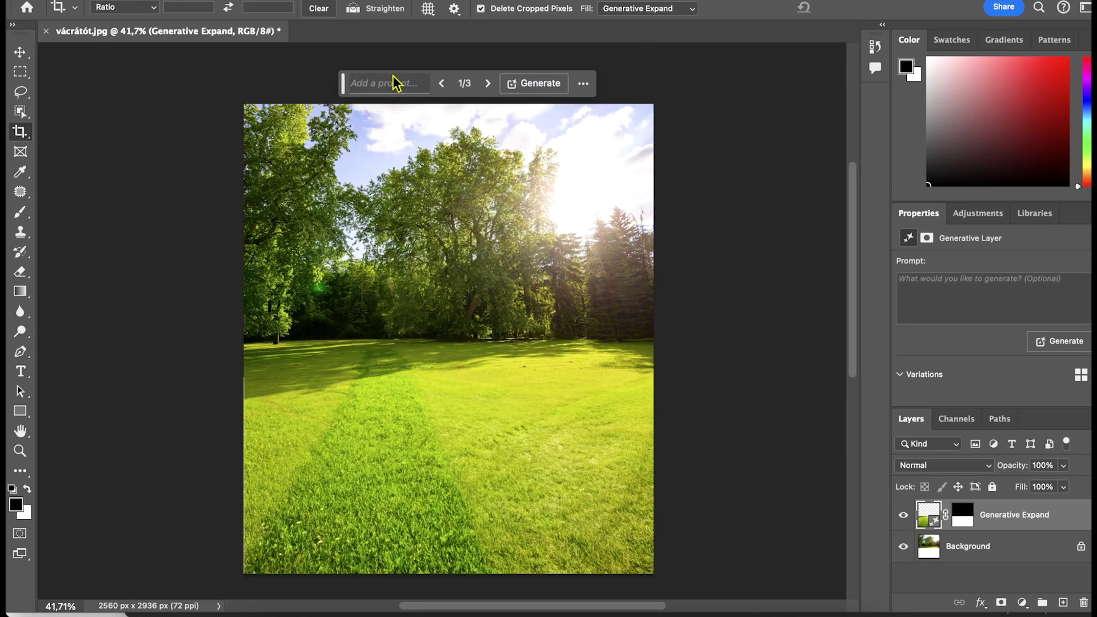
{"action": "left_click", "coordinate": [489, 84]}
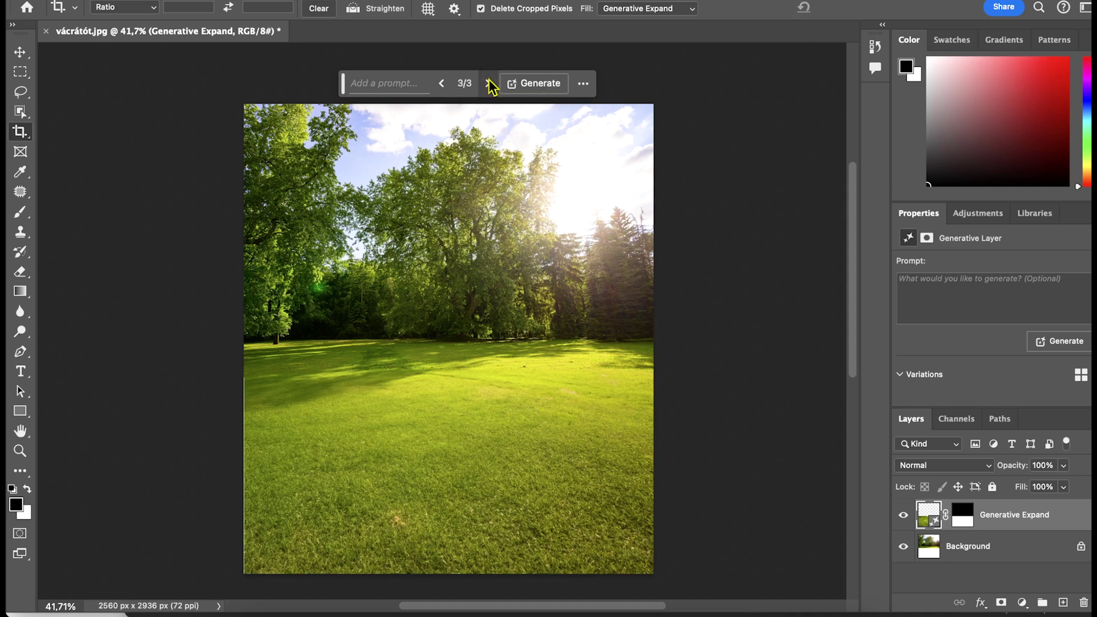
Step: Toggle the Generative Expand layer to compare against the blank canvas, then choose the Lasso tool
{"action": "left_click", "coordinate": [903, 514]}
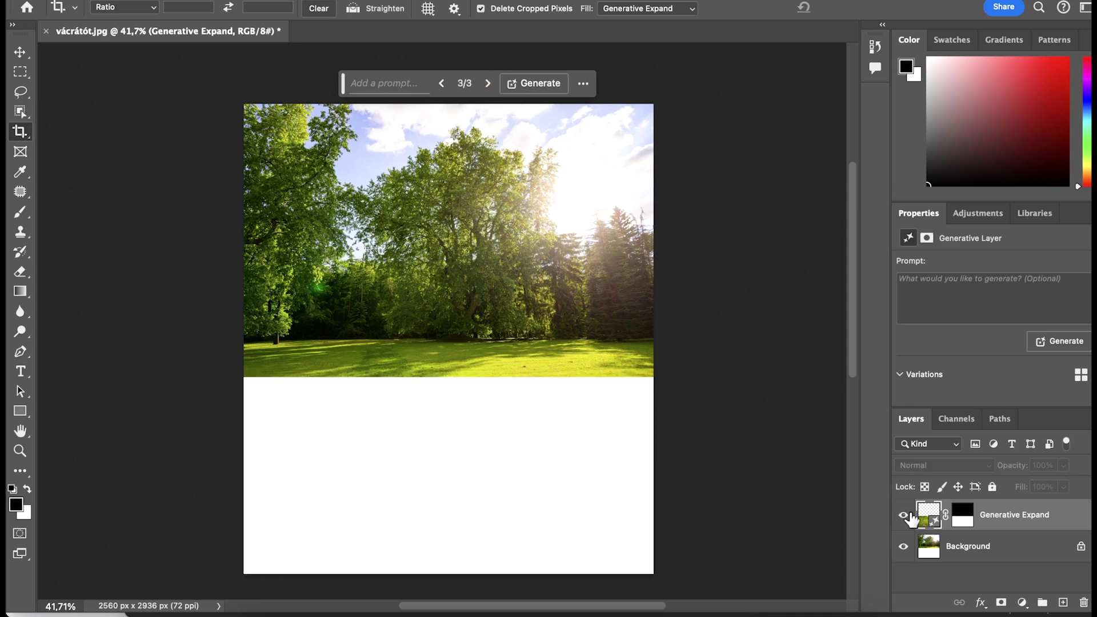
{"action": "left_click", "coordinate": [907, 516]}
{"action": "left_click", "coordinate": [907, 516]}
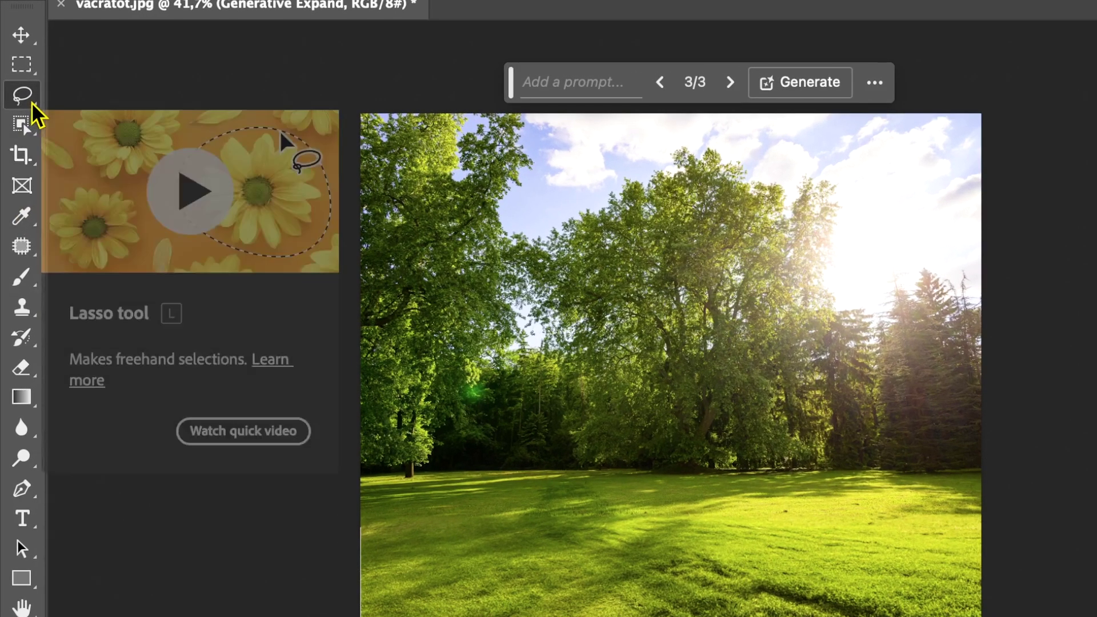
{"action": "right_click", "coordinate": [24, 95]}
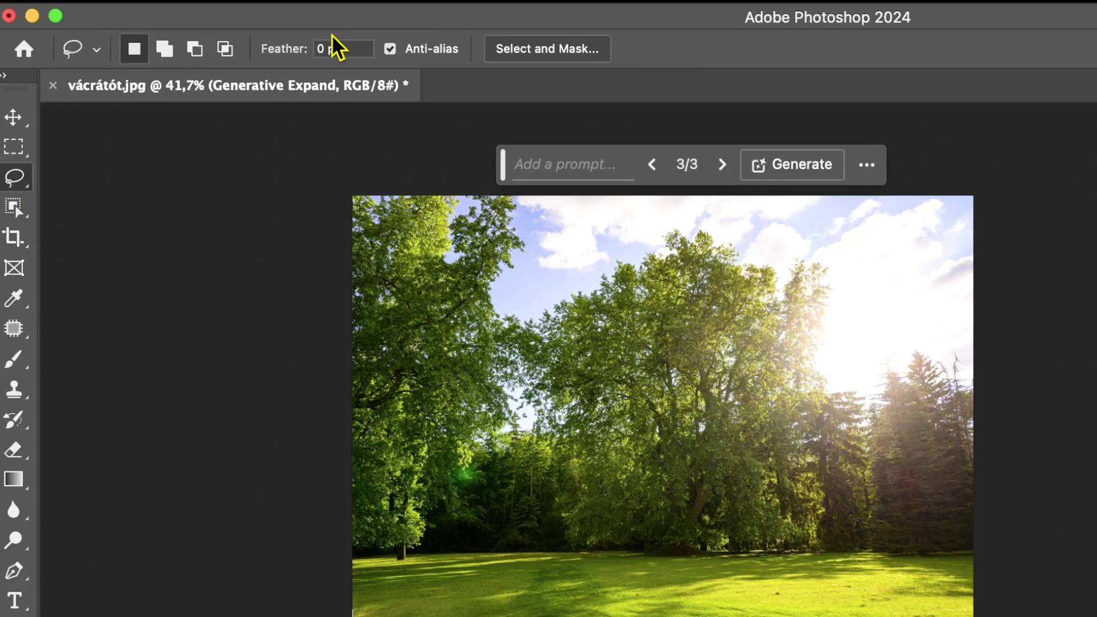
Step: Set lasso Feather to 18.9 px and select the lower grass area
{"action": "left_click_drag", "start_coordinate": [288, 48], "coordinate": [488, 54]}
{"action": "left_click_drag", "start_coordinate": [303, 55], "coordinate": [313, 50]}
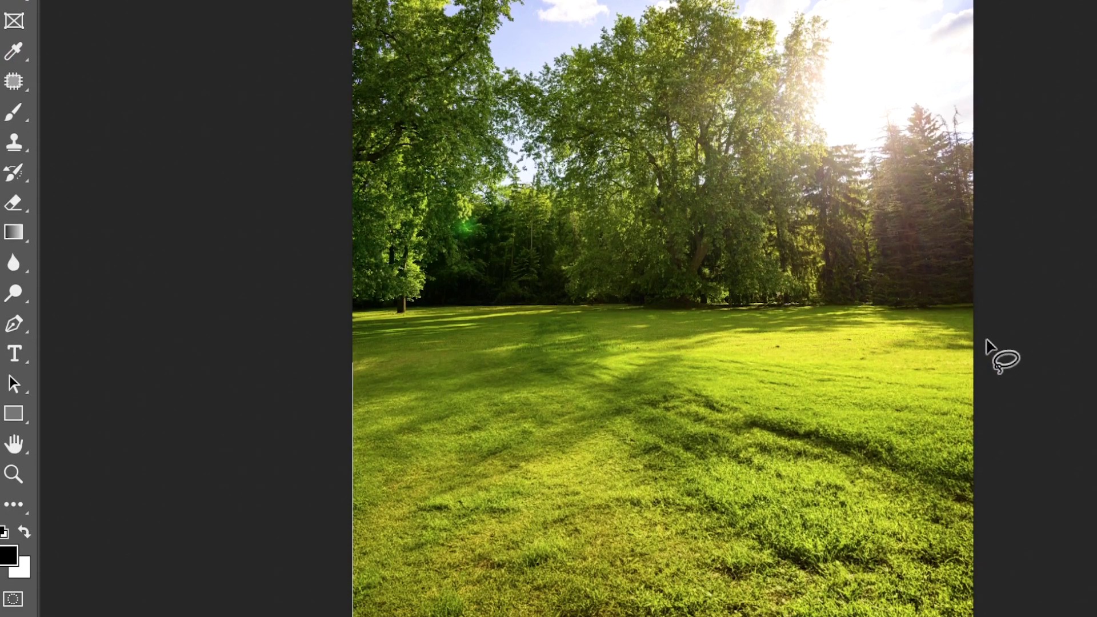
{"action": "mouse_move", "coordinate": [989, 345]}
{"action": "left_mouse_down"}
{"action": "mouse_move", "coordinate": [659, 268]}
{"action": "mouse_move", "coordinate": [293, 594]}
{"action": "mouse_move", "coordinate": [692, 597]}
{"action": "left_mouse_up"}
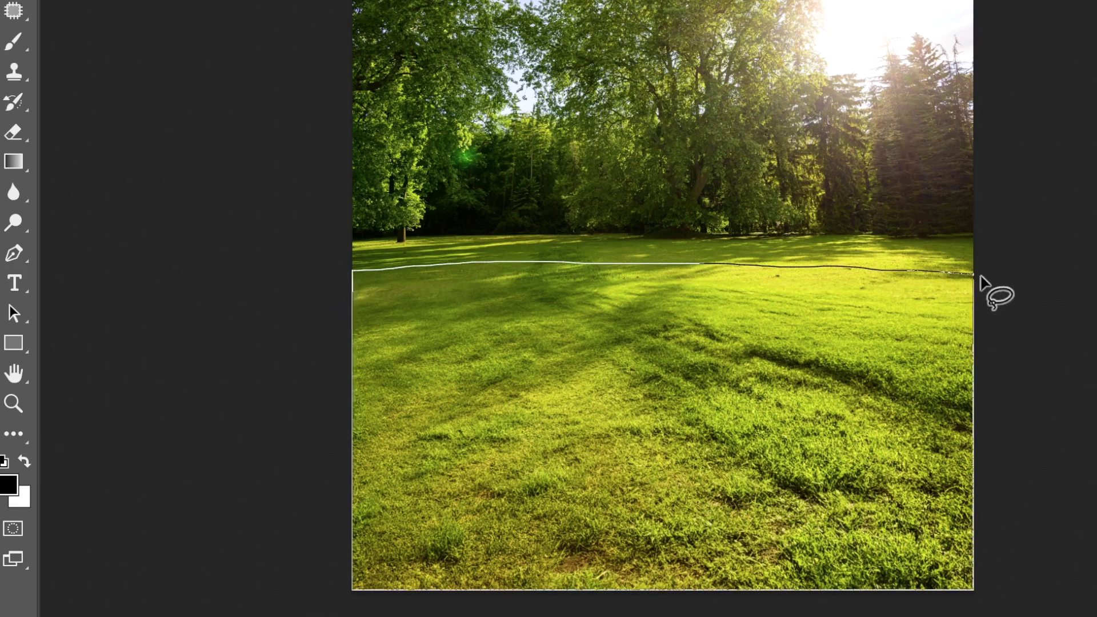
{"action": "left_click_drag", "start_coordinate": [987, 473], "coordinate": [982, 289]}
Step: Generative Fill the selection with the prompt 'lake with plants'
{"action": "left_click", "coordinate": [477, 227]}
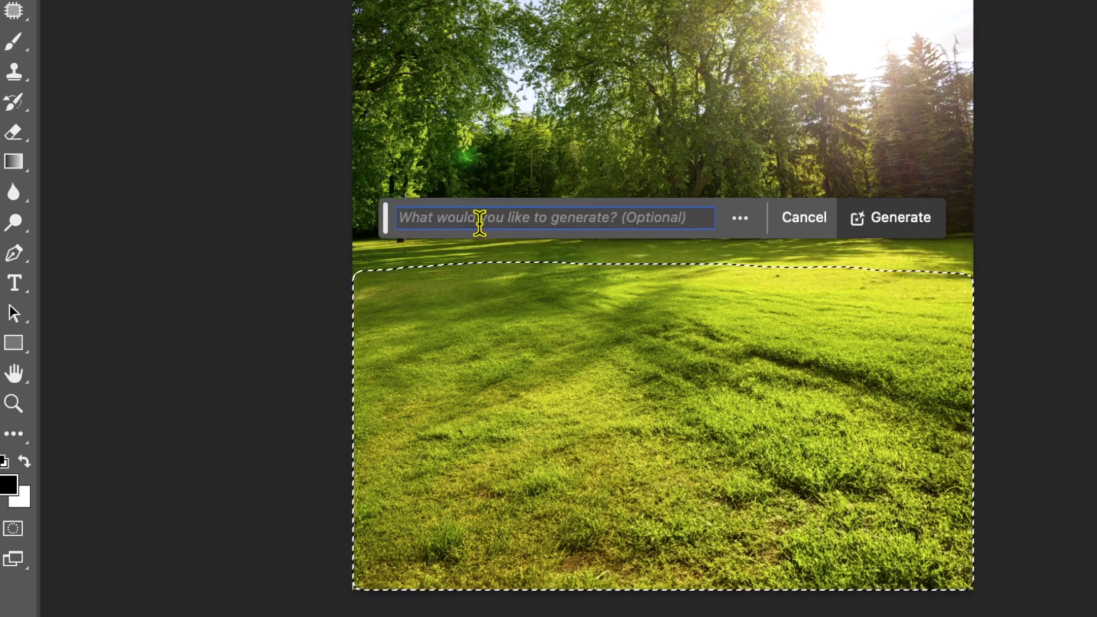
{"action": "type", "text": "lake with plants"}
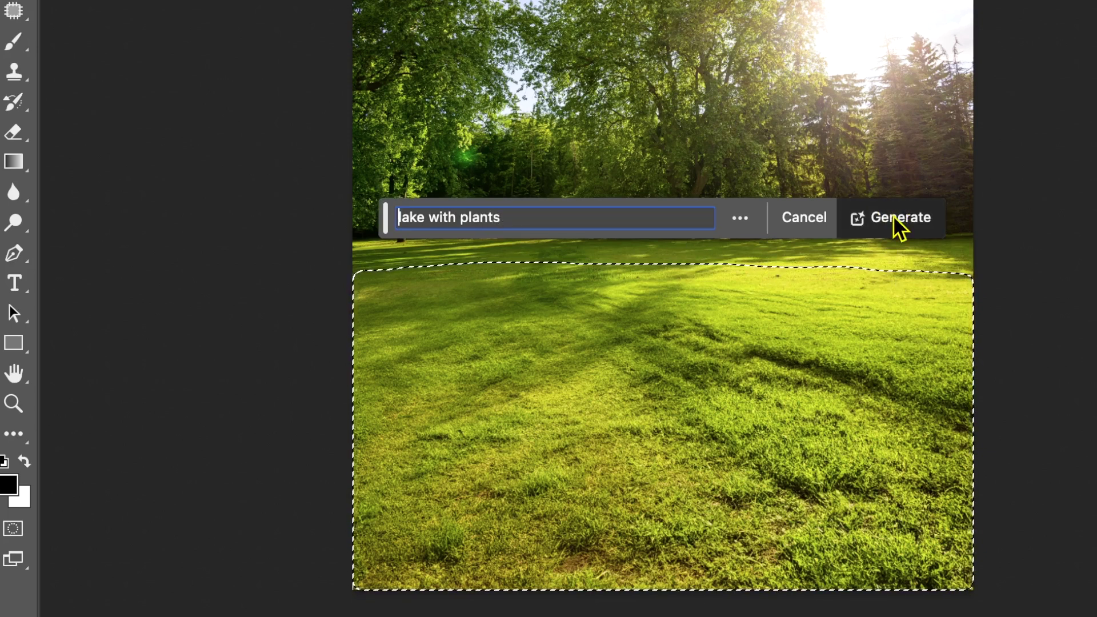
{"action": "left_click", "coordinate": [896, 219]}
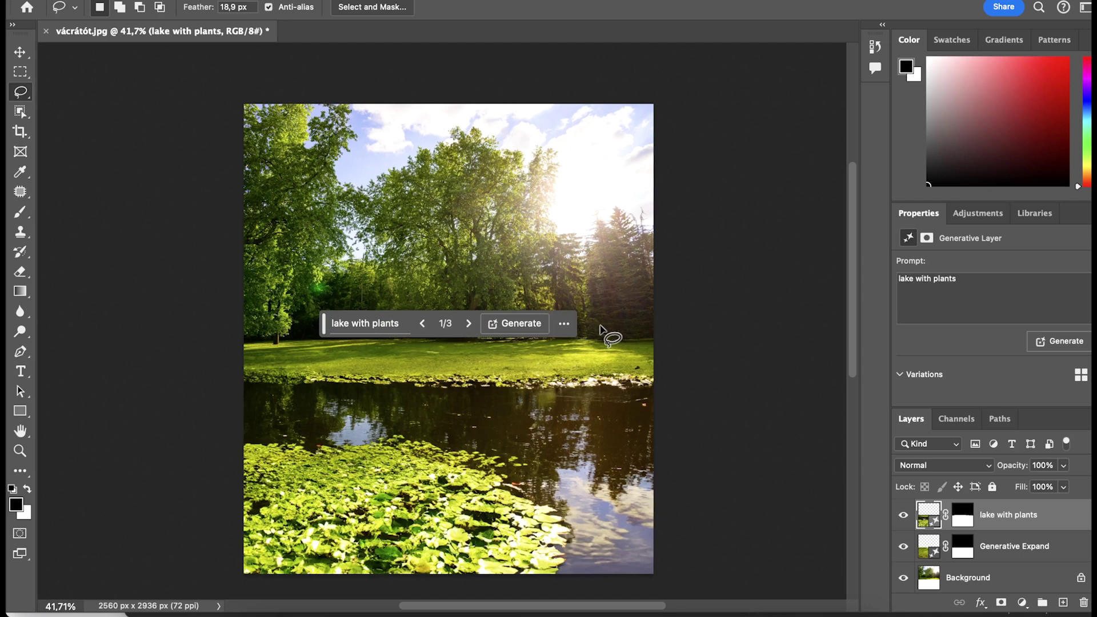
Step: Cycle through the generated lake variations to compare them
{"action": "left_click_drag", "start_coordinate": [324, 327], "coordinate": [323, 91]}
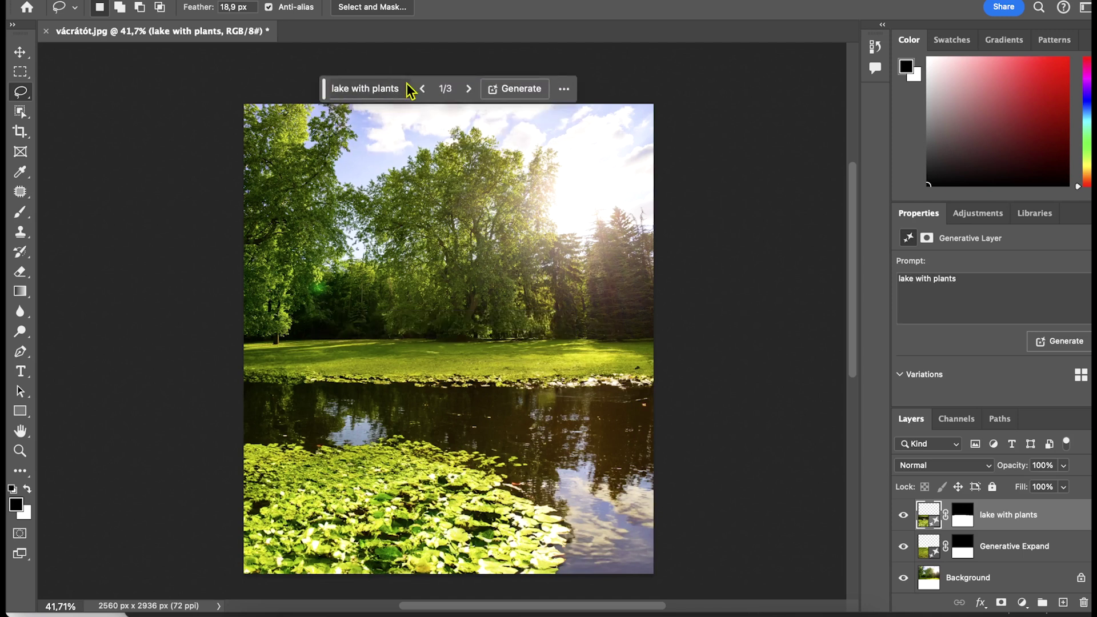
{"action": "left_click", "coordinate": [469, 88]}
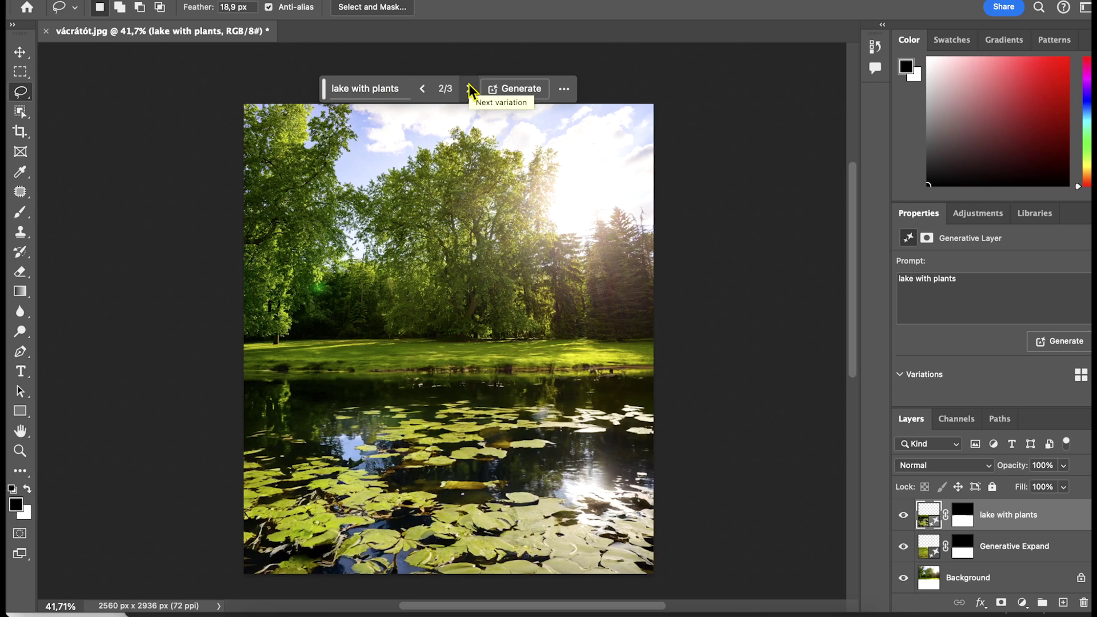
{"action": "left_click", "coordinate": [469, 89]}
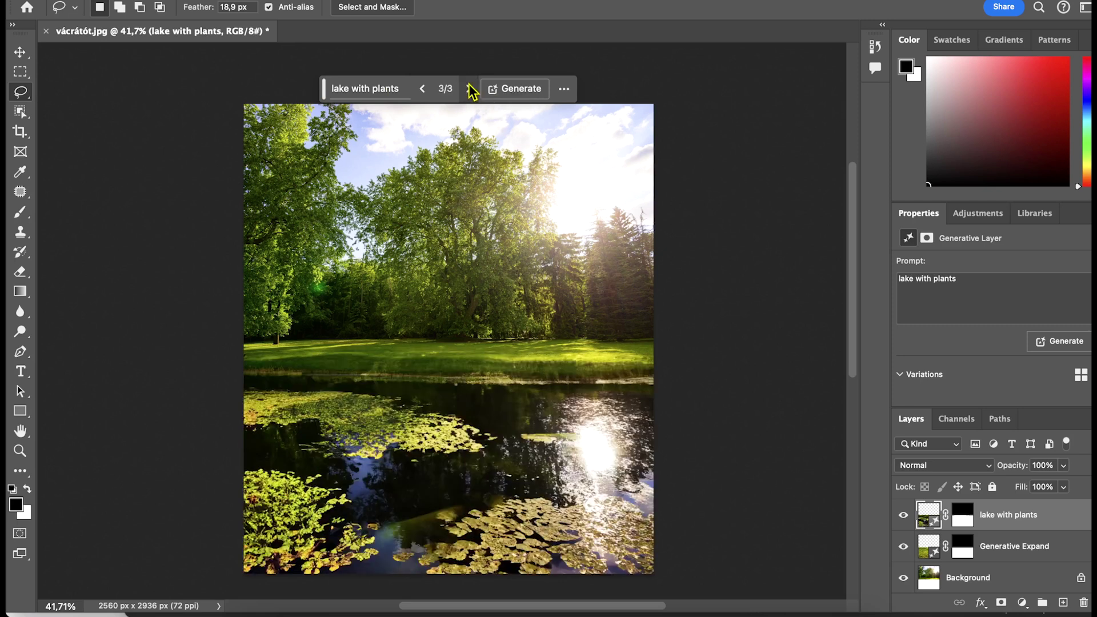
{"action": "left_click", "coordinate": [470, 89]}
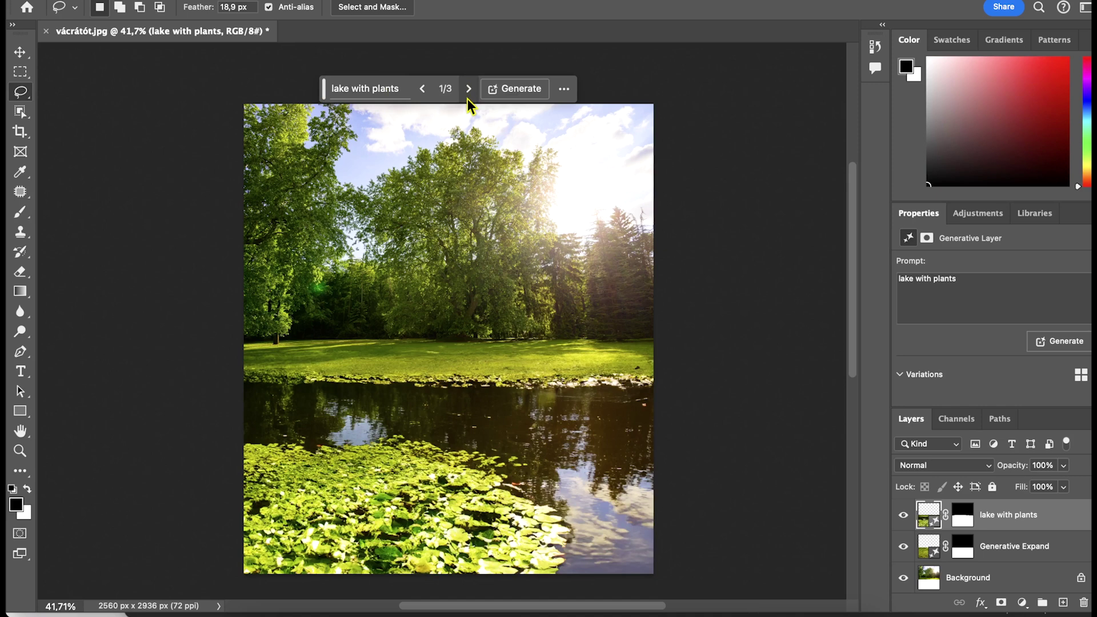
Step: Zoom in to inspect the lily-pad lake, then begin lassoing a small sky patch
{"action": "scroll", "coordinate": [369, 458], "scroll_direction": "up", "scroll_amount": 5}
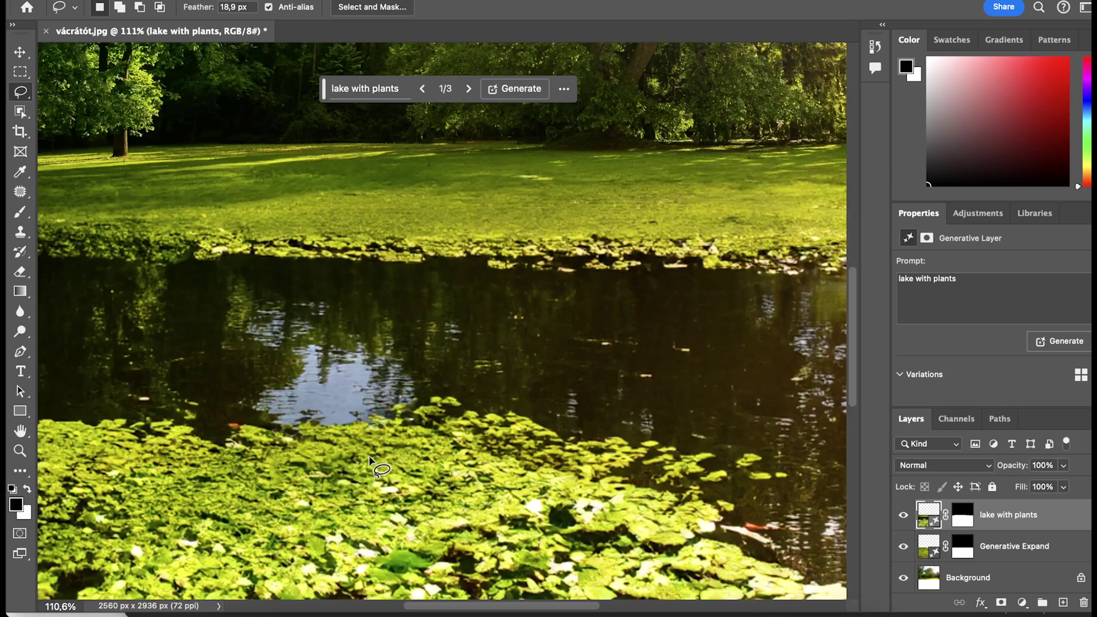
{"action": "scroll", "coordinate": [369, 458], "scroll_direction": "down", "scroll_amount": 3}
{"action": "scroll", "coordinate": [608, 358], "scroll_direction": "down", "scroll_amount": 3}
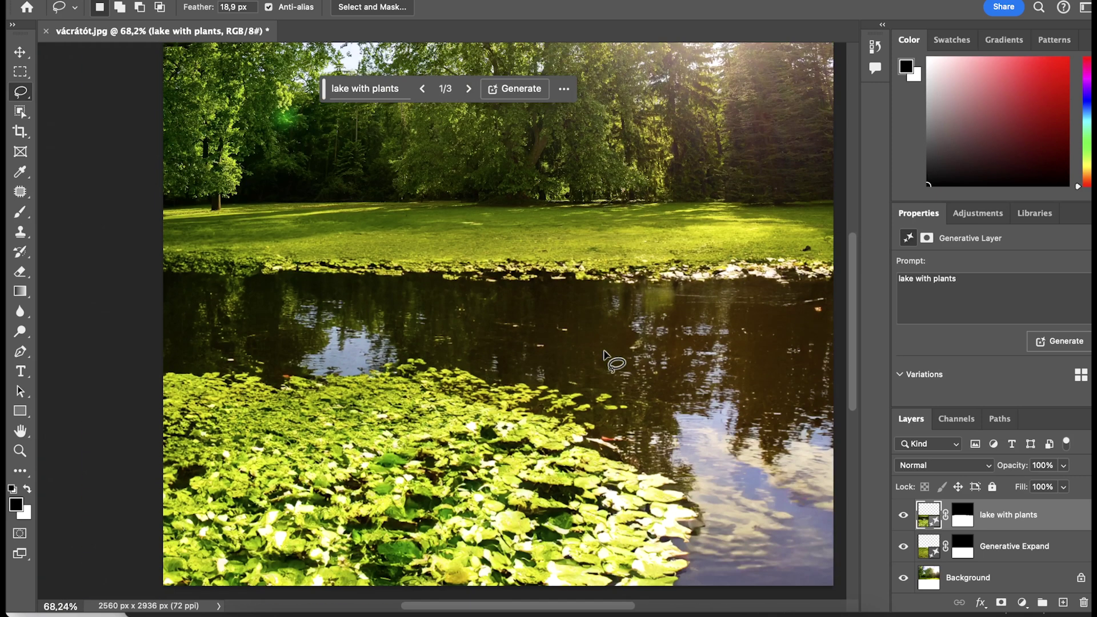
{"action": "scroll", "coordinate": [604, 352], "scroll_direction": "down", "scroll_amount": 2}
{"action": "scroll", "coordinate": [594, 426], "scroll_direction": "down", "scroll_amount": 2}
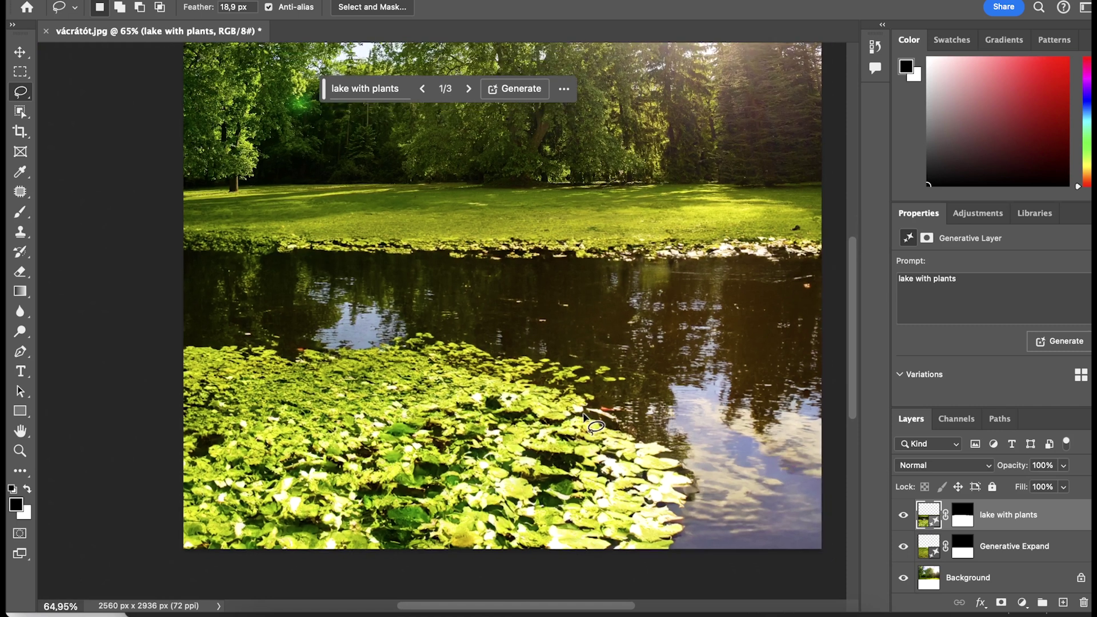
{"action": "scroll", "coordinate": [597, 423], "scroll_direction": "down", "scroll_amount": 2}
{"action": "scroll", "coordinate": [605, 417], "scroll_direction": "down", "scroll_amount": 2}
{"action": "scroll", "coordinate": [616, 412], "scroll_direction": "down", "scroll_amount": 1}
{"action": "scroll", "coordinate": [607, 400], "scroll_direction": "up", "scroll_amount": 2}
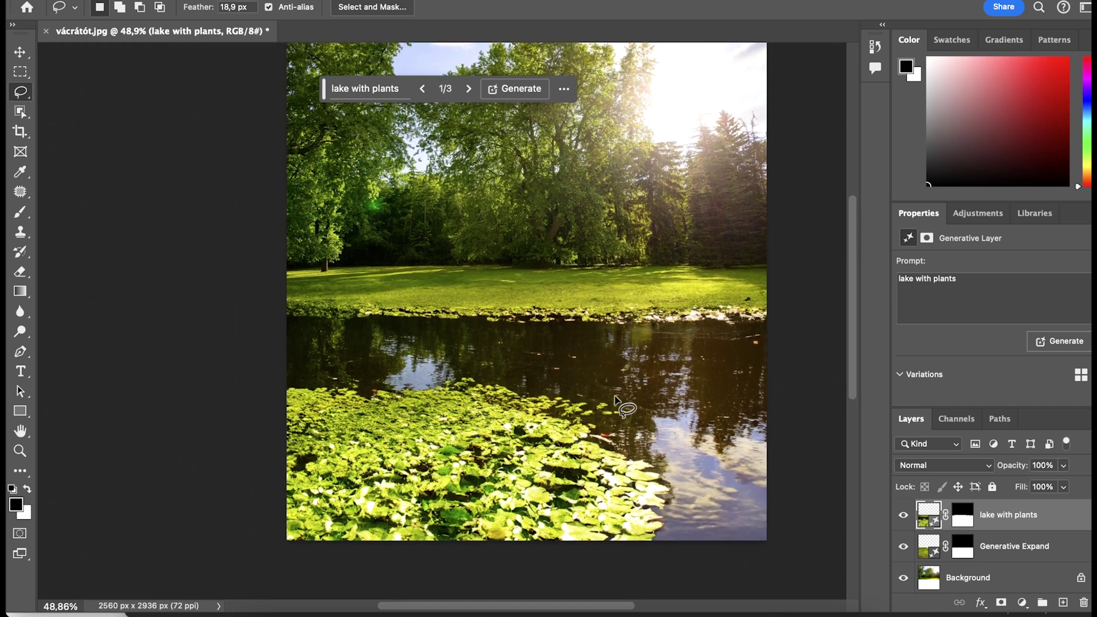
{"action": "scroll", "coordinate": [611, 398], "scroll_direction": "up", "scroll_amount": 1}
{"action": "scroll", "coordinate": [616, 397], "scroll_direction": "up", "scroll_amount": 1}
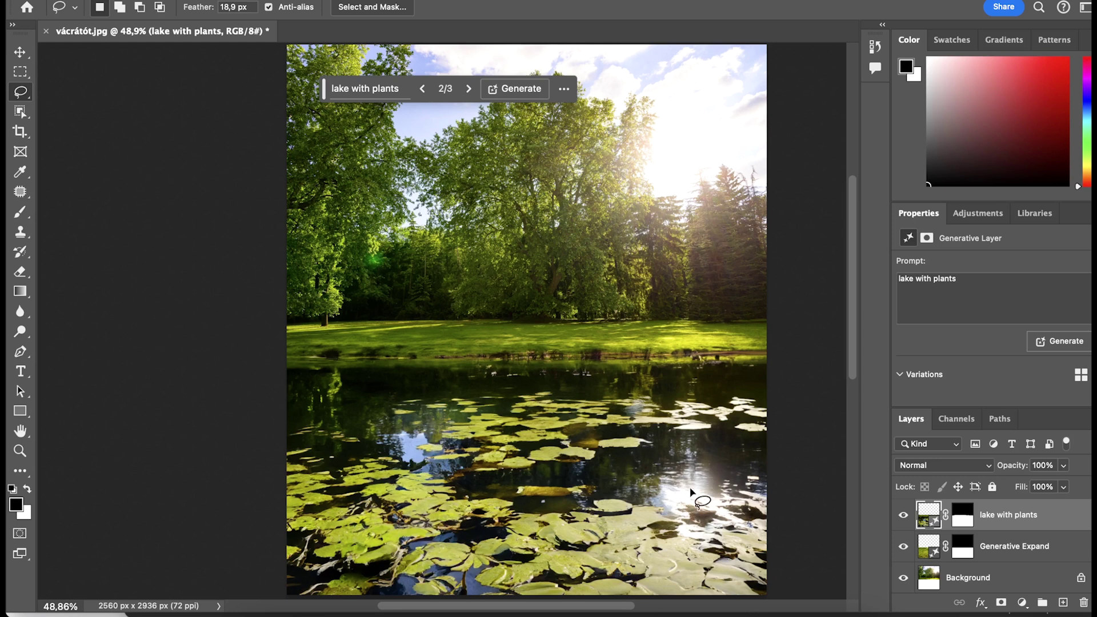
{"action": "scroll", "coordinate": [578, 334], "scroll_direction": "down", "scroll_amount": 1}
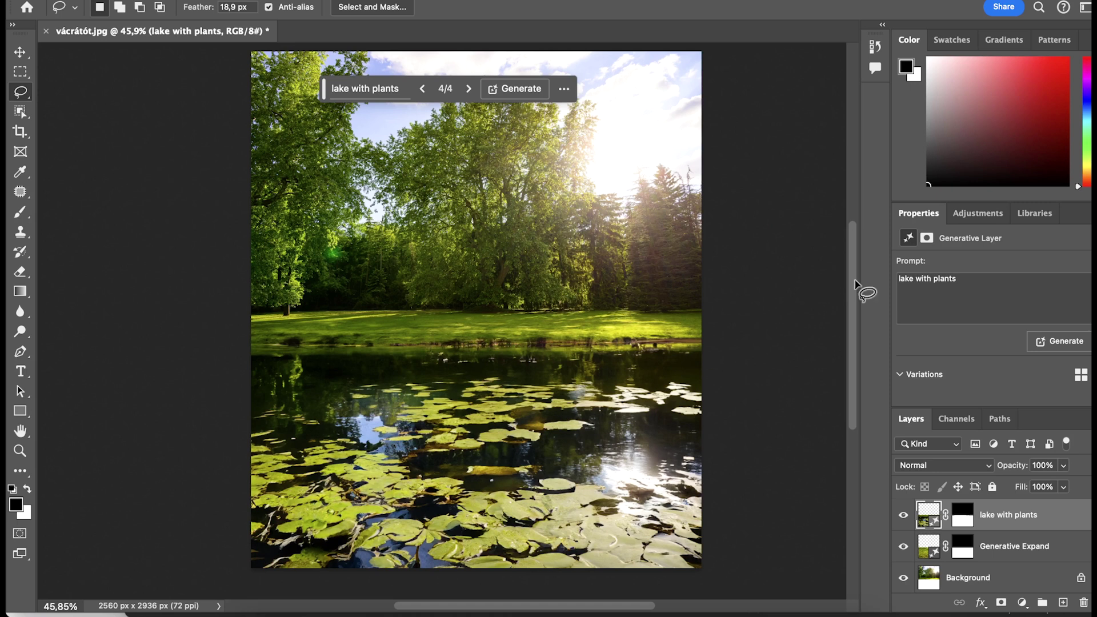
{"action": "scroll", "coordinate": [855, 280], "scroll_direction": "up", "scroll_amount": 3}
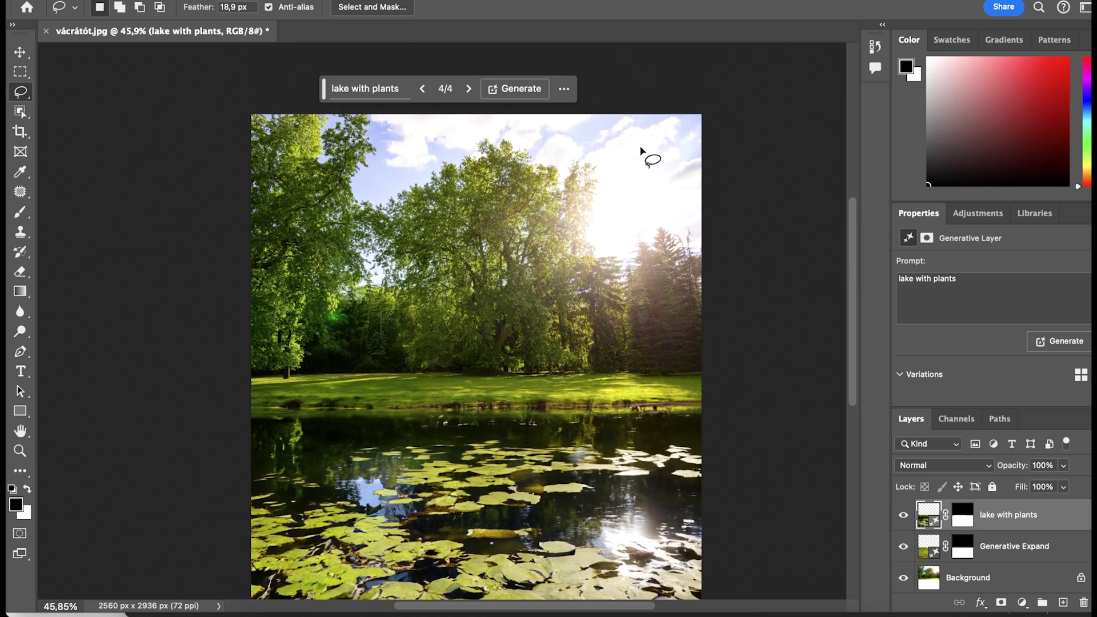
{"action": "left_click_drag", "start_coordinate": [414, 132], "coordinate": [382, 144]}
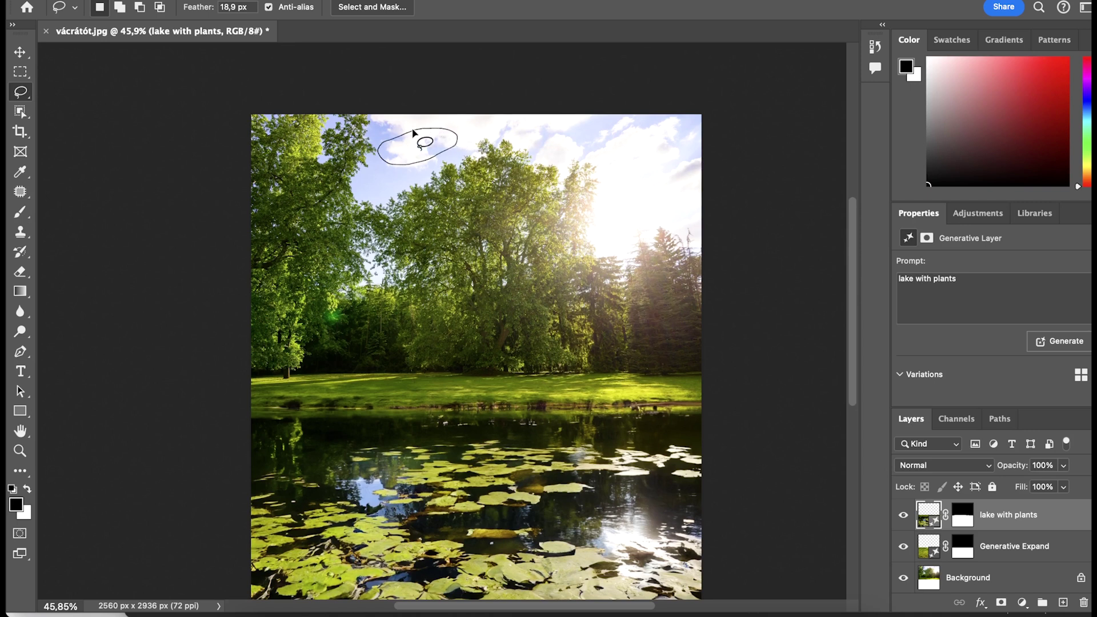
Step: Generative Fill the small sky selection with a pigeon
{"action": "left_click_drag", "start_coordinate": [413, 132], "coordinate": [414, 134]}
{"action": "left_click", "coordinate": [314, 199]}
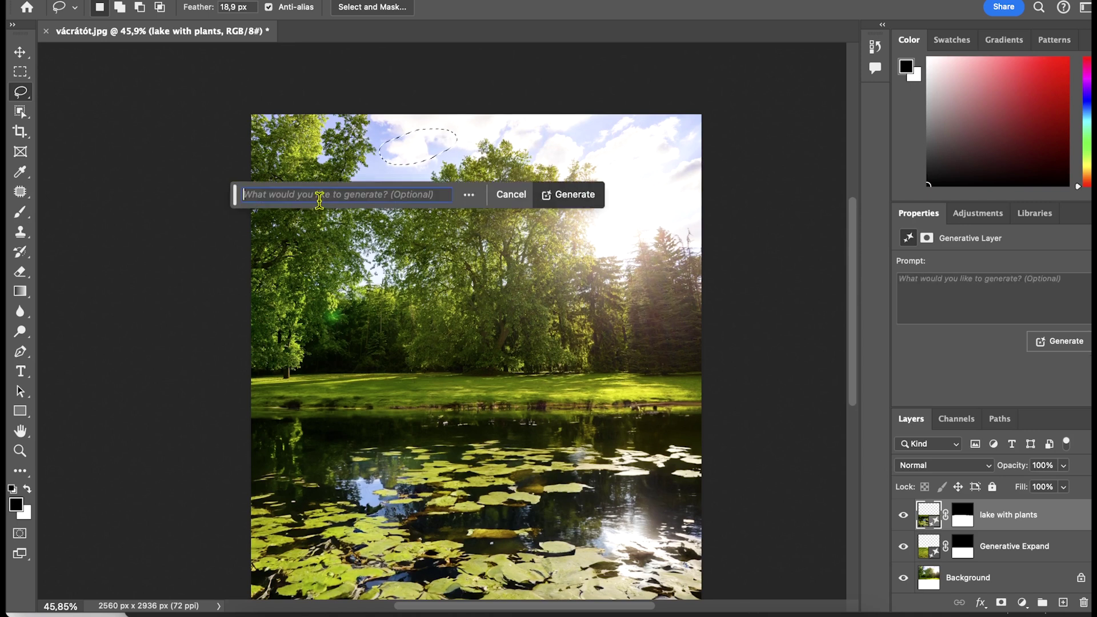
{"action": "type", "text": "pigeon"}
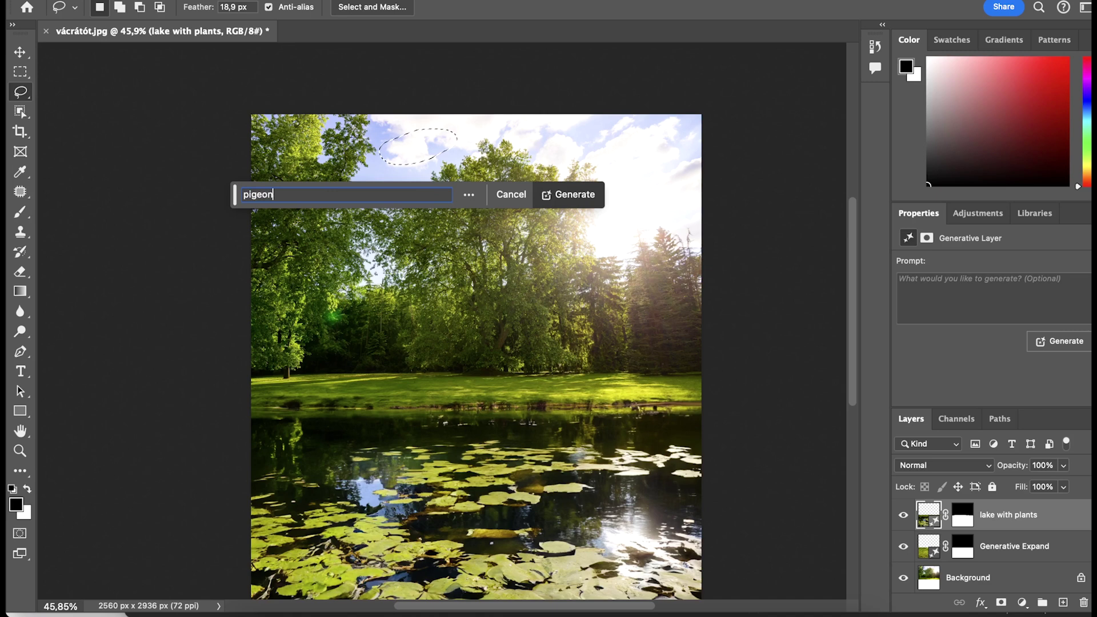
{"action": "left_click", "coordinate": [575, 193]}
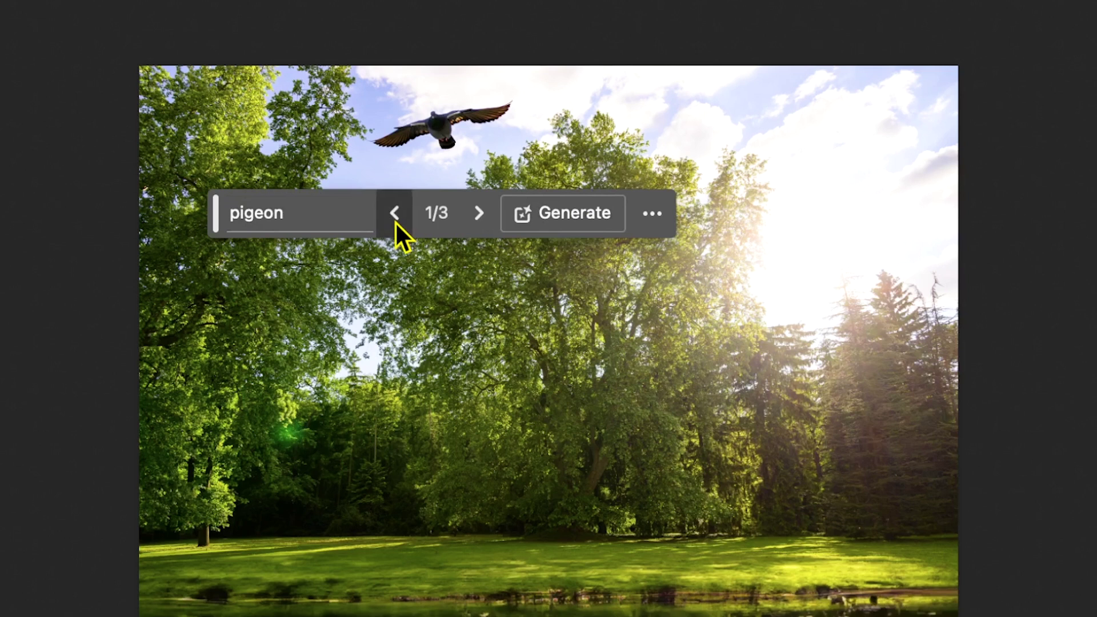
Step: Choose pigeon variation 2/3 and zoom to inspect it
{"action": "left_click", "coordinate": [395, 216]}
{"action": "left_click", "coordinate": [391, 222]}
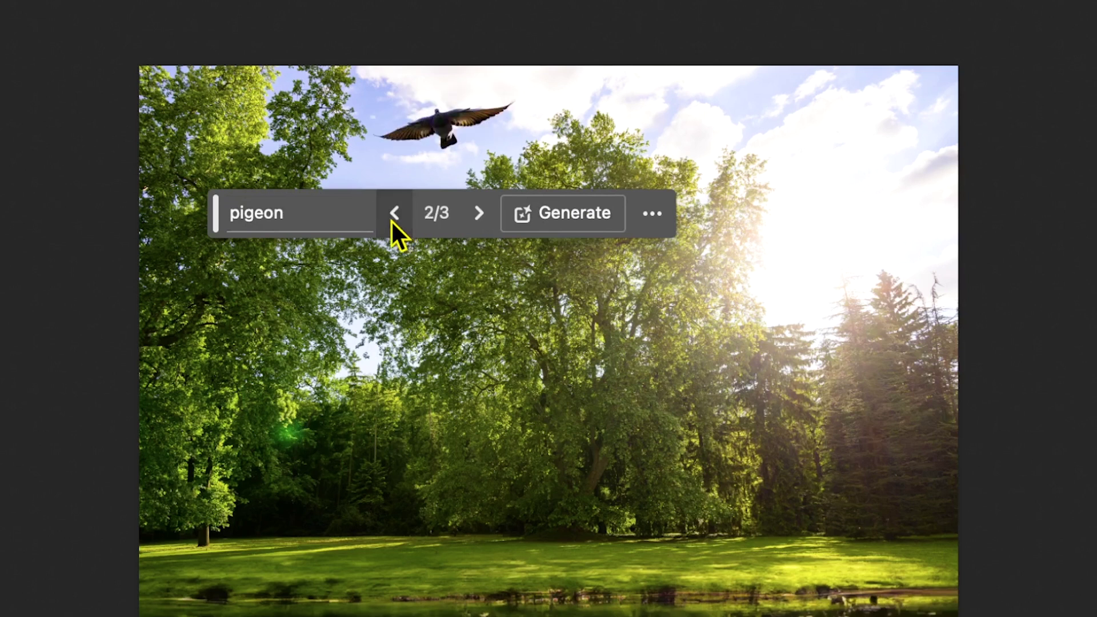
{"action": "left_click_drag", "start_coordinate": [215, 212], "coordinate": [461, 7]}
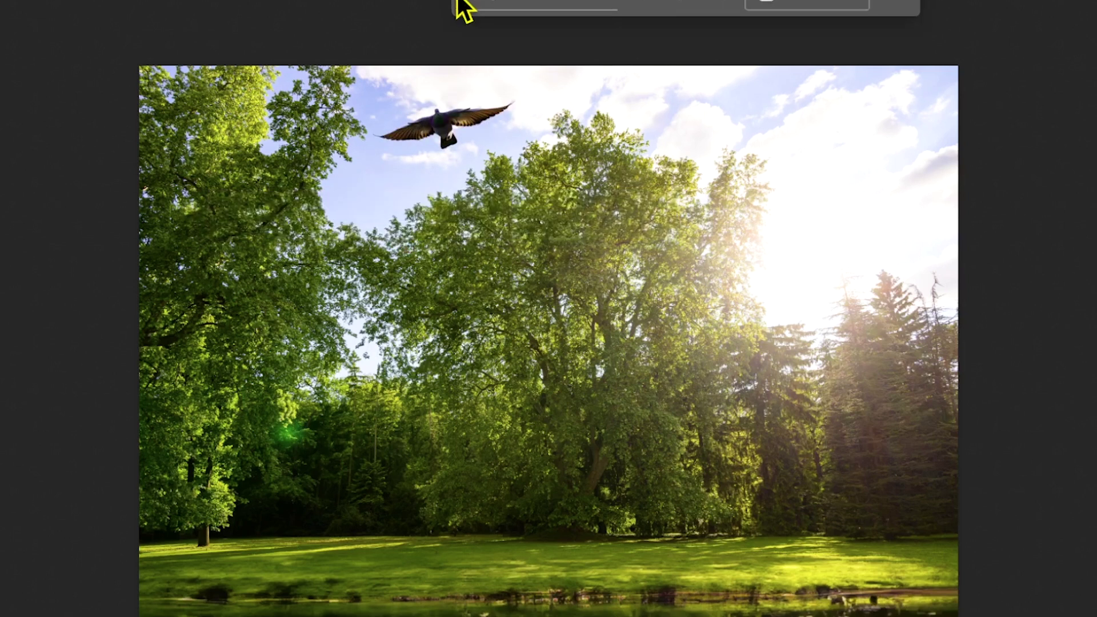
{"action": "scroll", "coordinate": [372, 128], "scroll_direction": "up", "scroll_amount": 3}
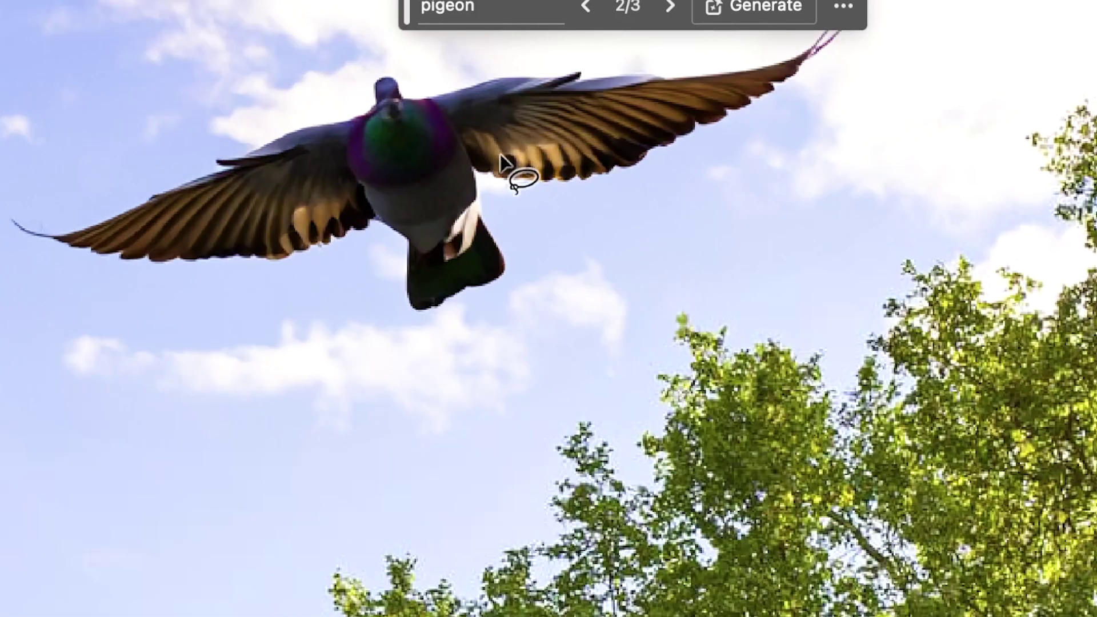
{"action": "scroll", "coordinate": [499, 153], "scroll_direction": "down", "scroll_amount": 3}
{"action": "scroll", "coordinate": [500, 153], "scroll_direction": "down", "scroll_amount": 2}
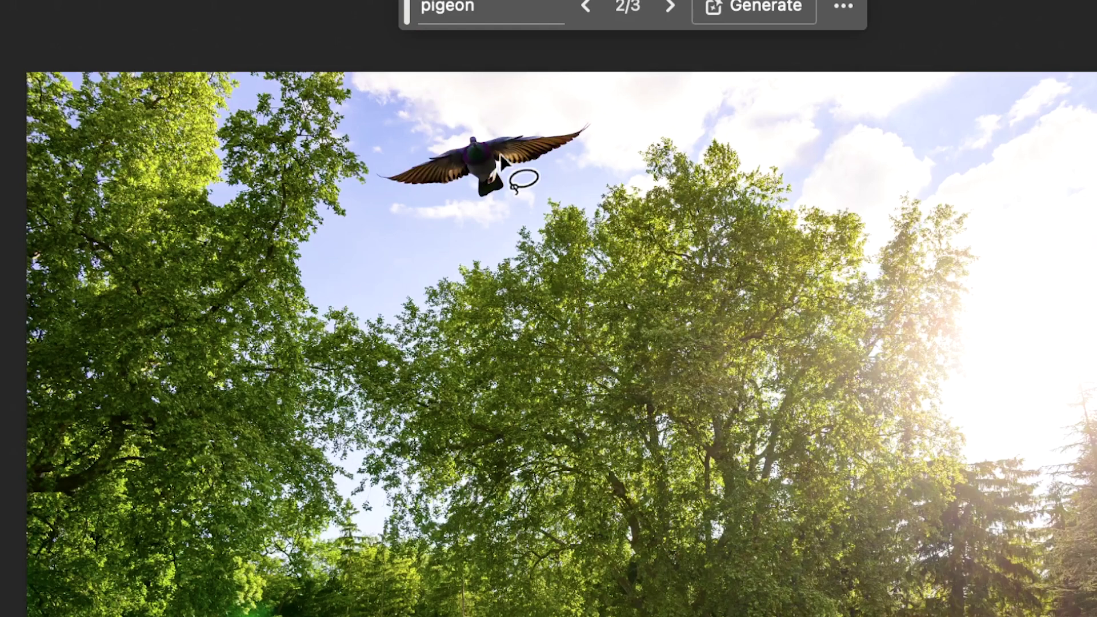
{"action": "scroll", "coordinate": [499, 153], "scroll_direction": "down", "scroll_amount": 2}
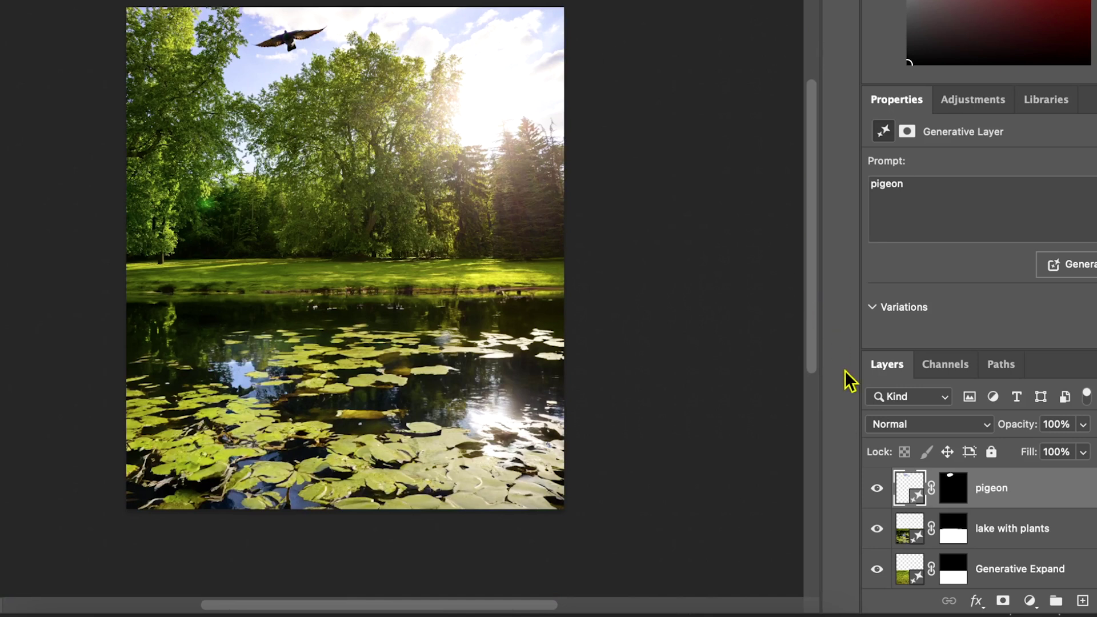
Step: Hide and restore the pigeon and lake layers twice to compare with the original background
{"action": "scroll", "coordinate": [891, 565], "scroll_direction": "down", "scroll_amount": 1}
{"action": "scroll", "coordinate": [891, 568], "scroll_direction": "down", "scroll_amount": 2}
{"action": "left_click", "coordinate": [879, 570], "text": "alt"}
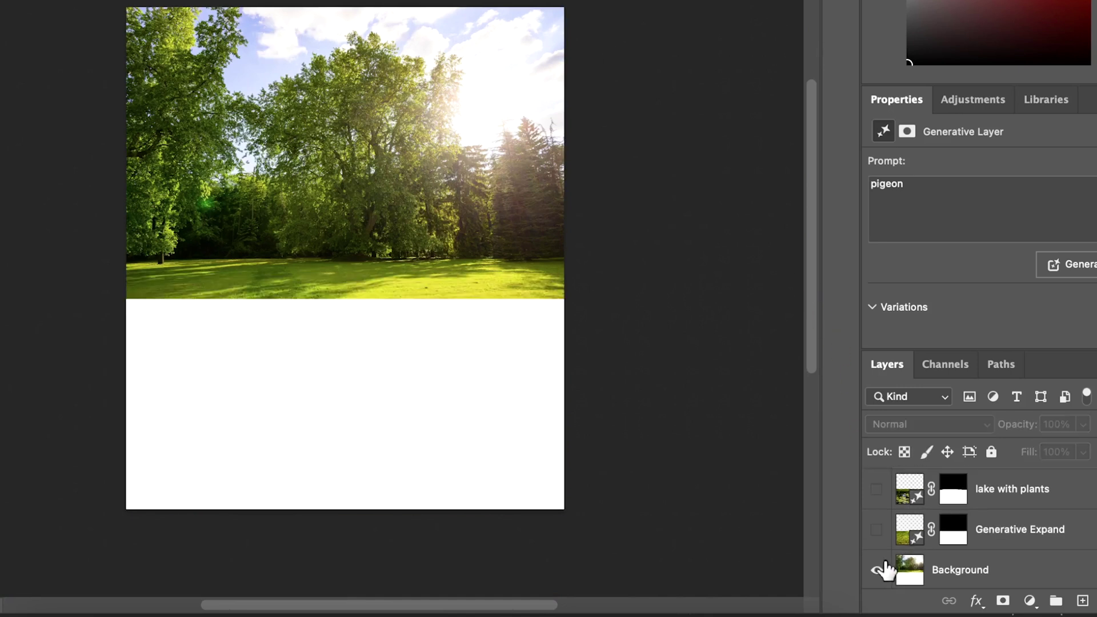
{"action": "left_click", "coordinate": [880, 569], "text": "alt"}
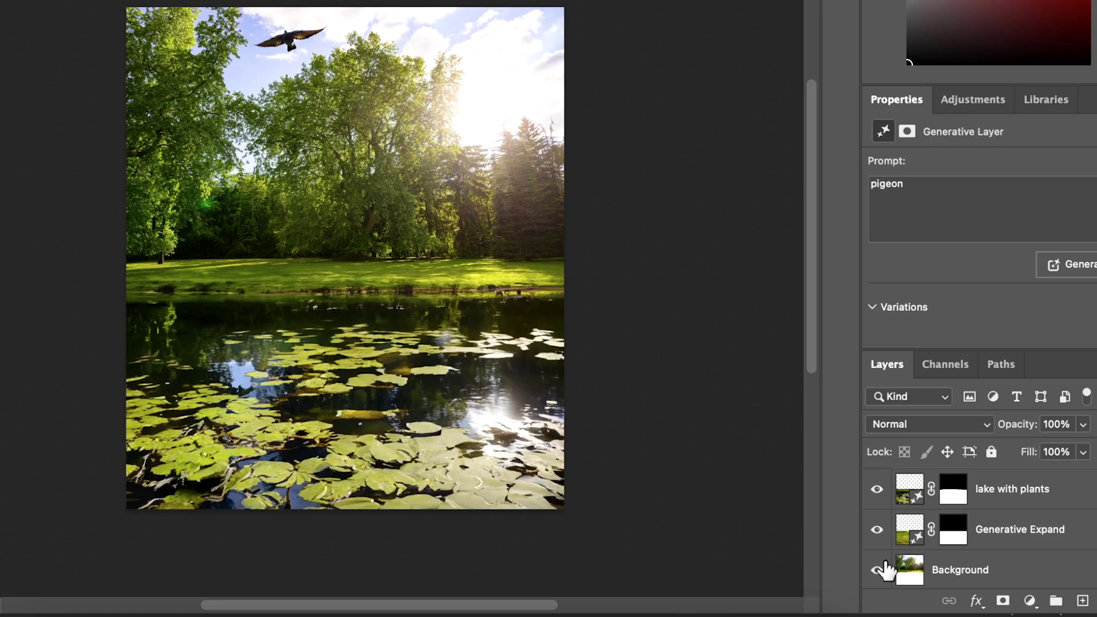
{"action": "left_click", "coordinate": [879, 569], "text": "alt"}
{"action": "left_click", "coordinate": [880, 570], "text": "alt"}
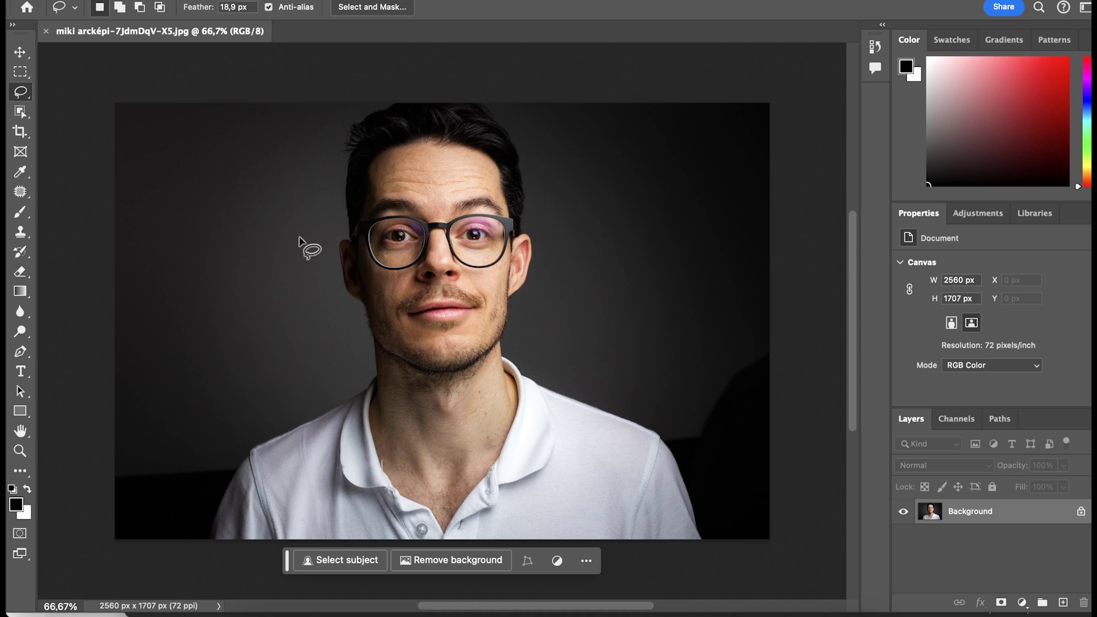
Step: Widen the portrait canvas with the Crop tool and fill it using Generative Expand
{"action": "key", "text": "c"}
{"action": "left_click_drag", "start_coordinate": [115, 320], "coordinate": [176, 320]}
{"action": "left_click_drag", "start_coordinate": [440, 540], "coordinate": [440, 568]}
{"action": "left_click", "coordinate": [860, 11]}
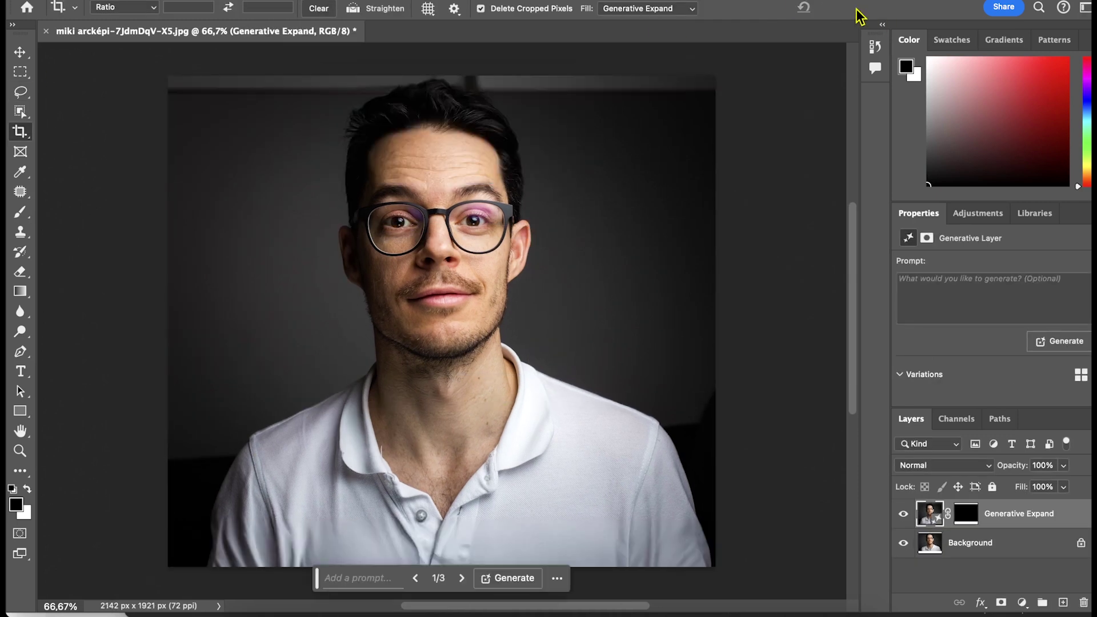
Step: Compare the three generated variations and keep variation 2 of 3
{"action": "left_click", "coordinate": [461, 578]}
{"action": "left_click", "coordinate": [458, 580]}
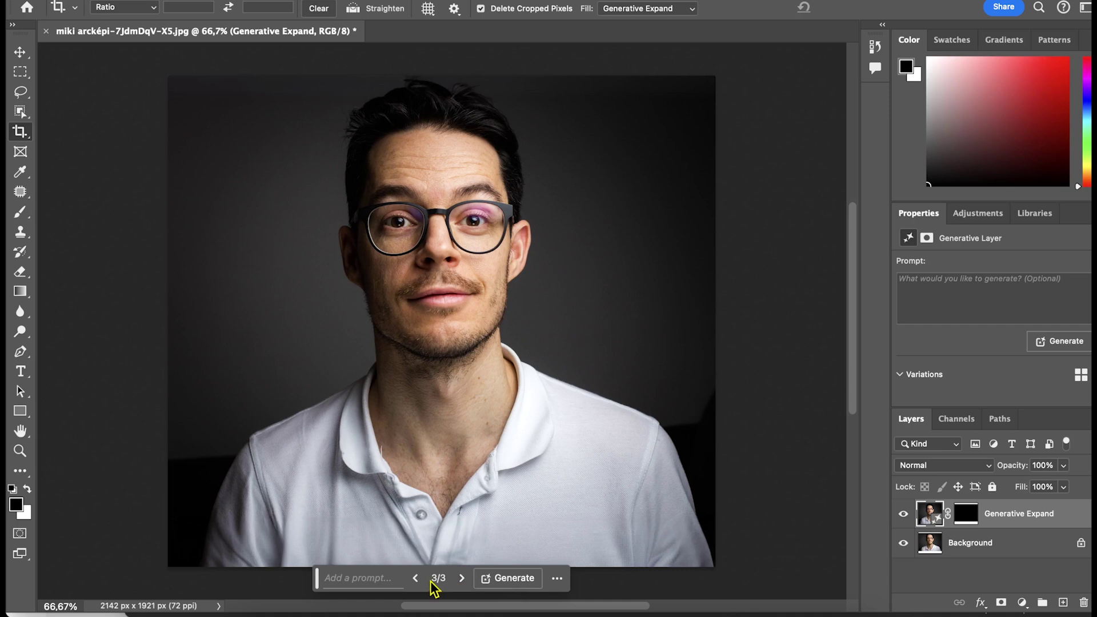
{"action": "left_click", "coordinate": [415, 578]}
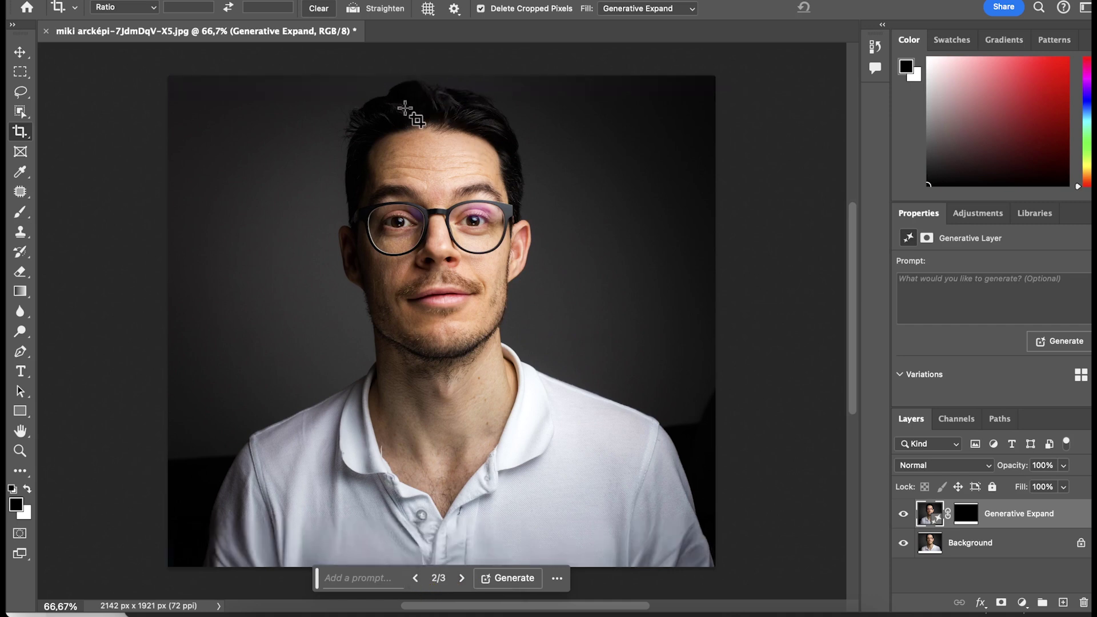
{"action": "left_click", "coordinate": [459, 579]}
{"action": "left_click", "coordinate": [416, 578]}
Step: Switch from the Rectangular Marquee to the Object Selection tool group
{"action": "left_click", "coordinate": [26, 72]}
{"action": "left_click", "coordinate": [20, 52]}
{"action": "left_click", "coordinate": [22, 72]}
{"action": "left_click", "coordinate": [20, 111]}
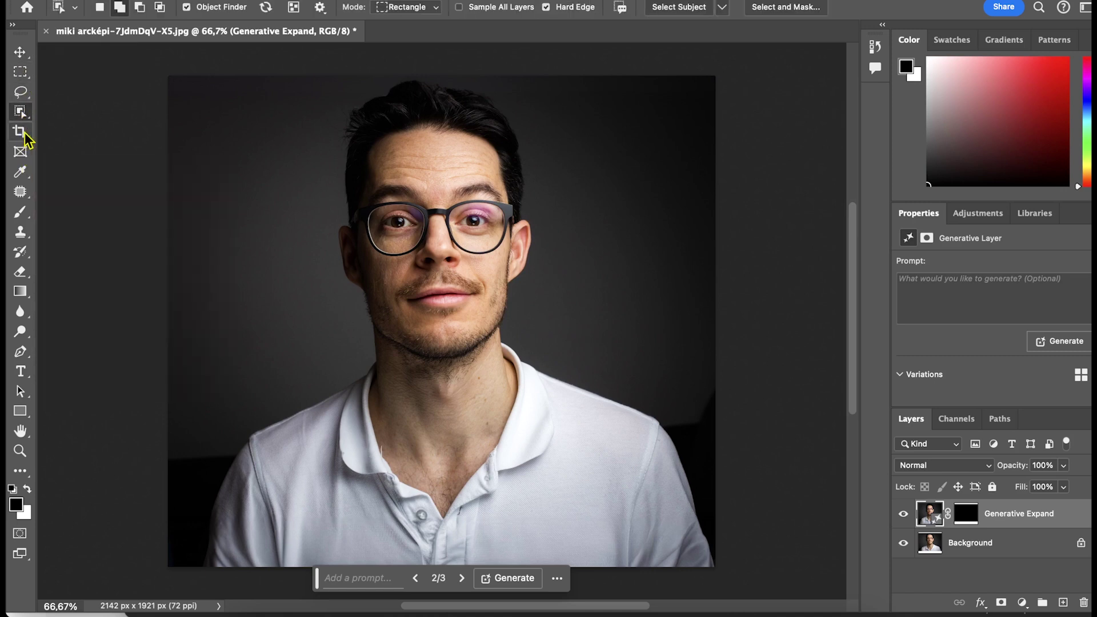
{"action": "left_click", "coordinate": [20, 111]}
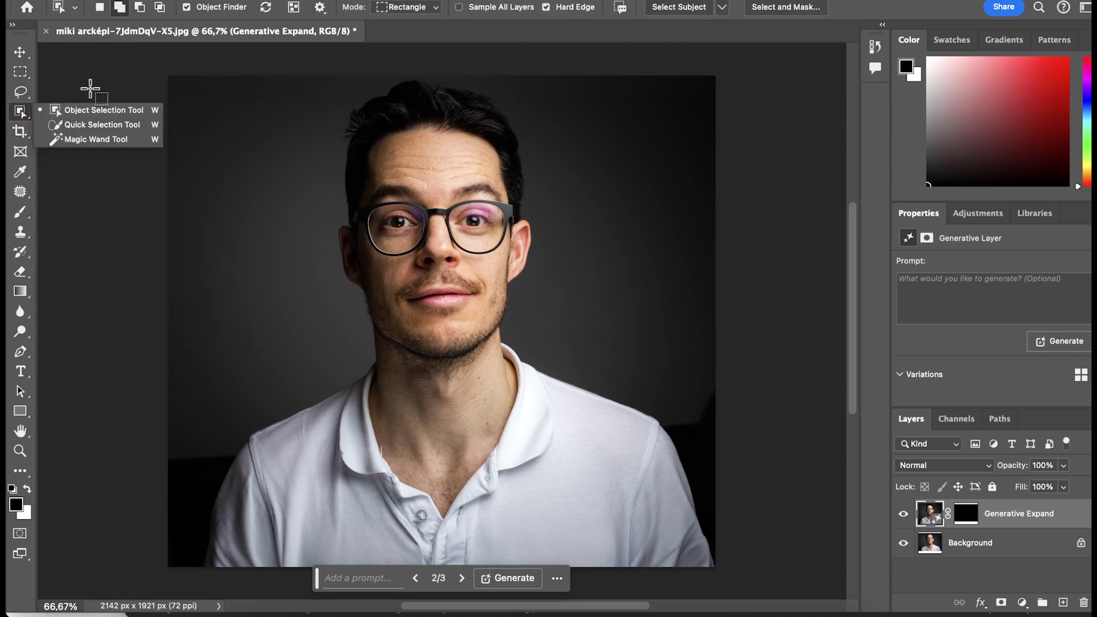
Step: Select the shirt by drawing an Object Selection box around the torso
{"action": "left_click", "coordinate": [35, 116]}
{"action": "left_click", "coordinate": [21, 112]}
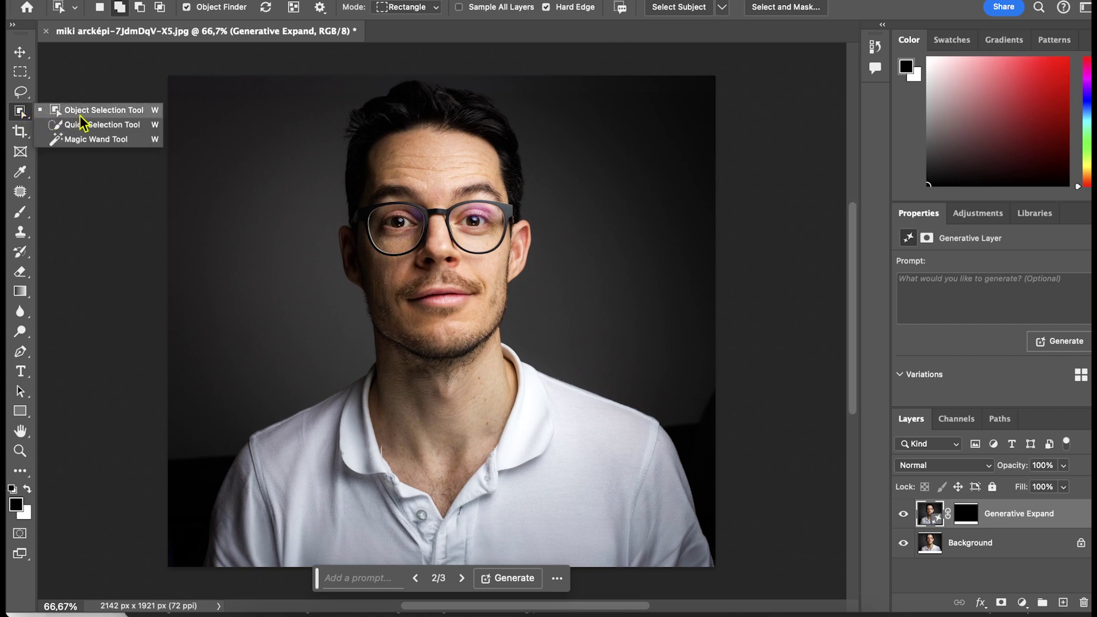
{"action": "left_click", "coordinate": [127, 115]}
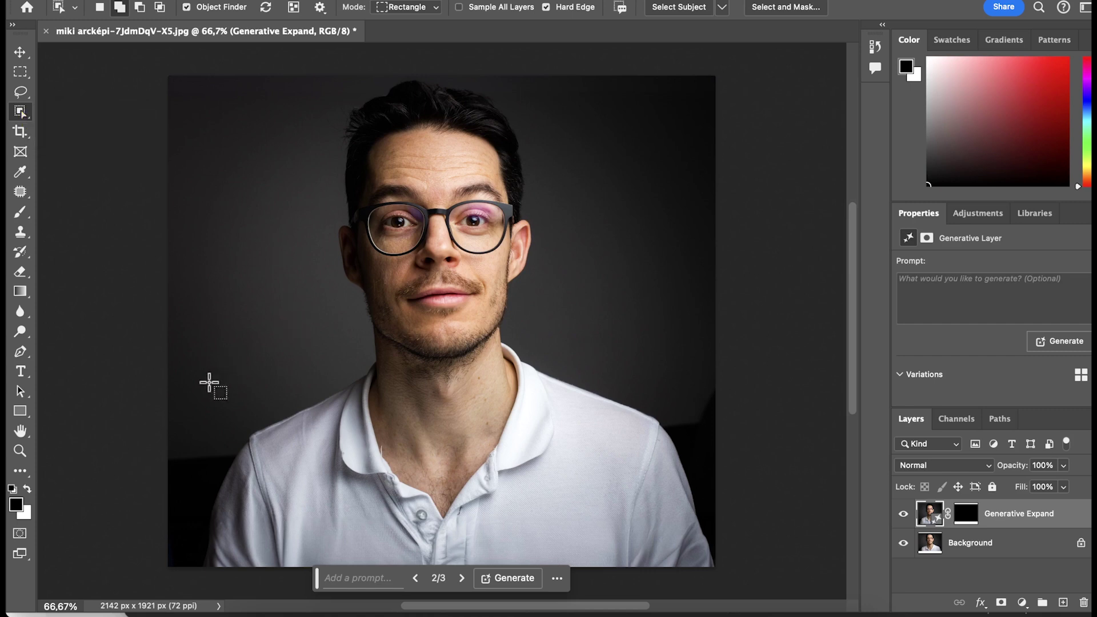
{"action": "left_click_drag", "start_coordinate": [205, 335], "coordinate": [721, 590]}
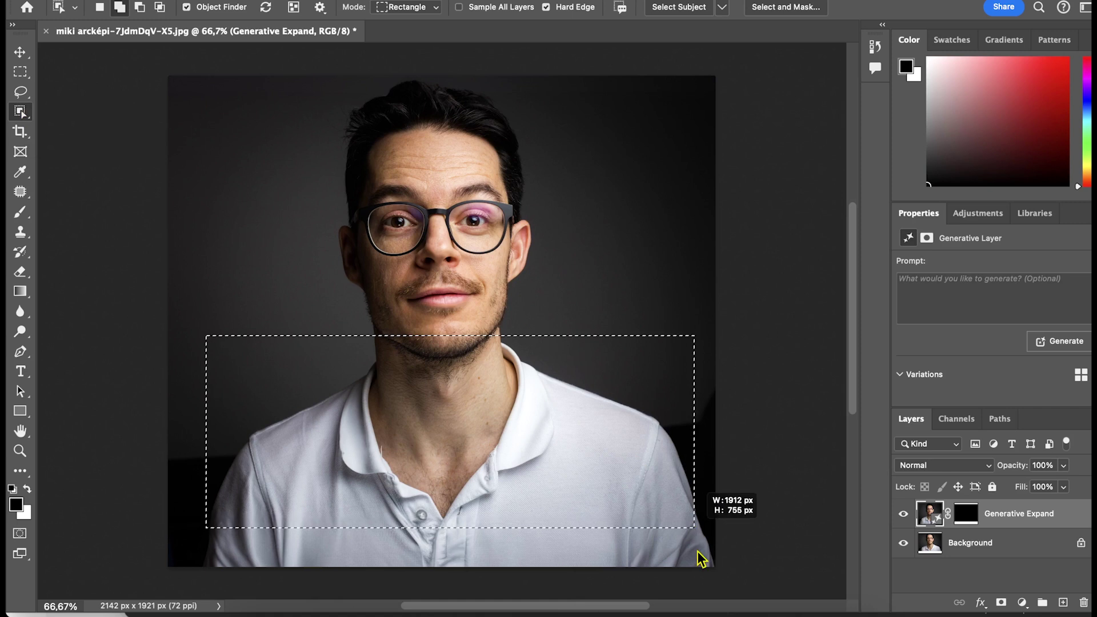
{"action": "left_click_drag", "start_coordinate": [721, 590], "coordinate": [714, 557]}
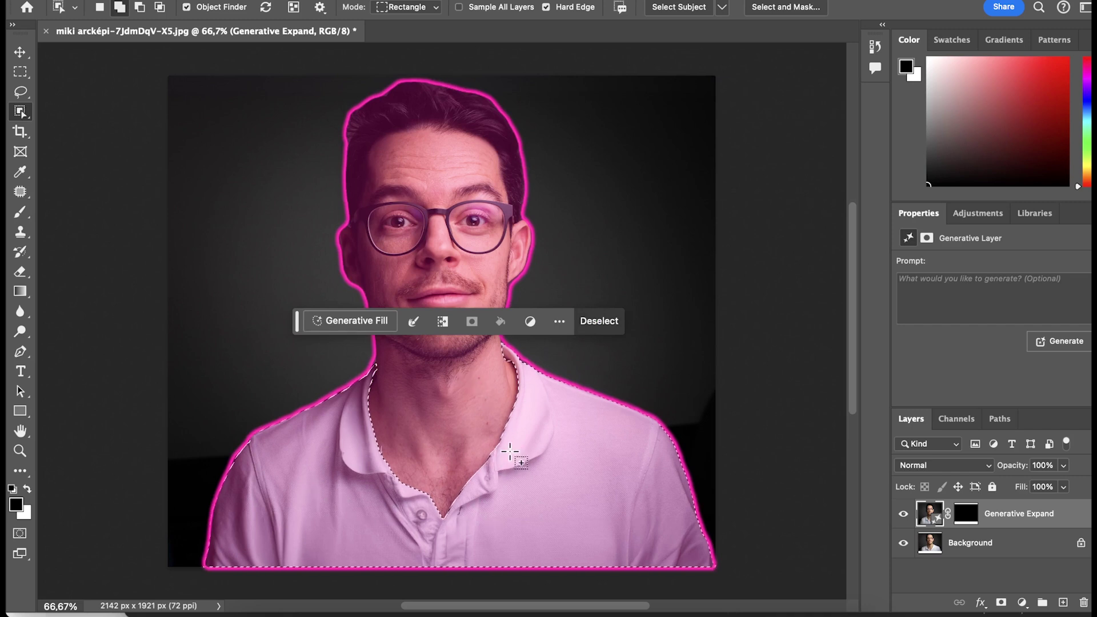
Step: Try a lasso outline around the collar, then revert to the Object Selection history state
{"action": "key", "text": "l"}
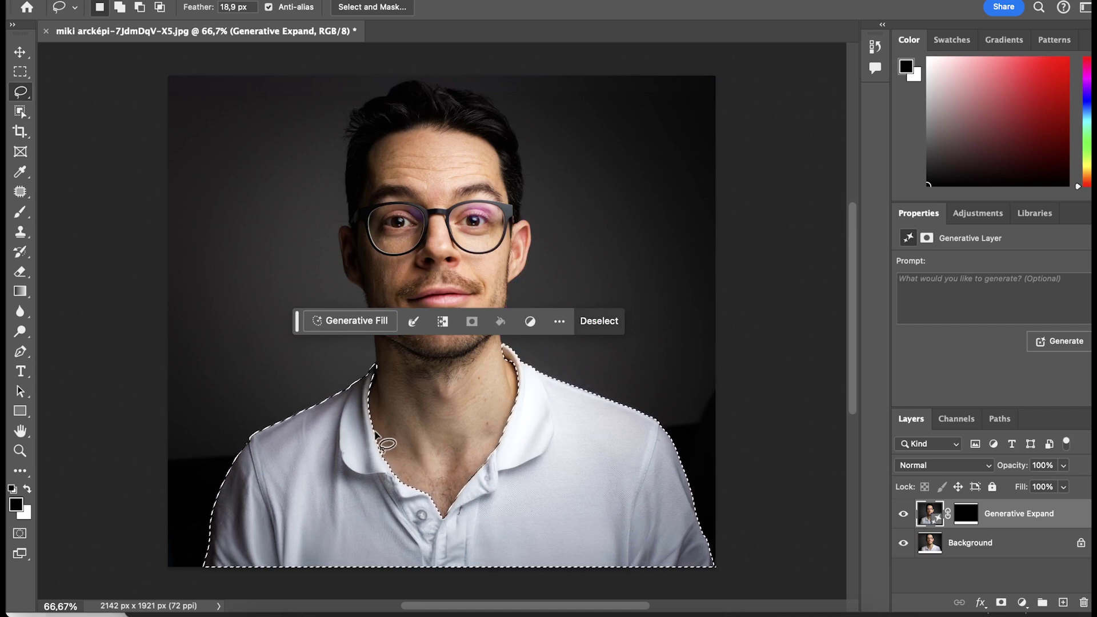
{"action": "left_click_drag", "start_coordinate": [374, 431], "coordinate": [431, 484]}
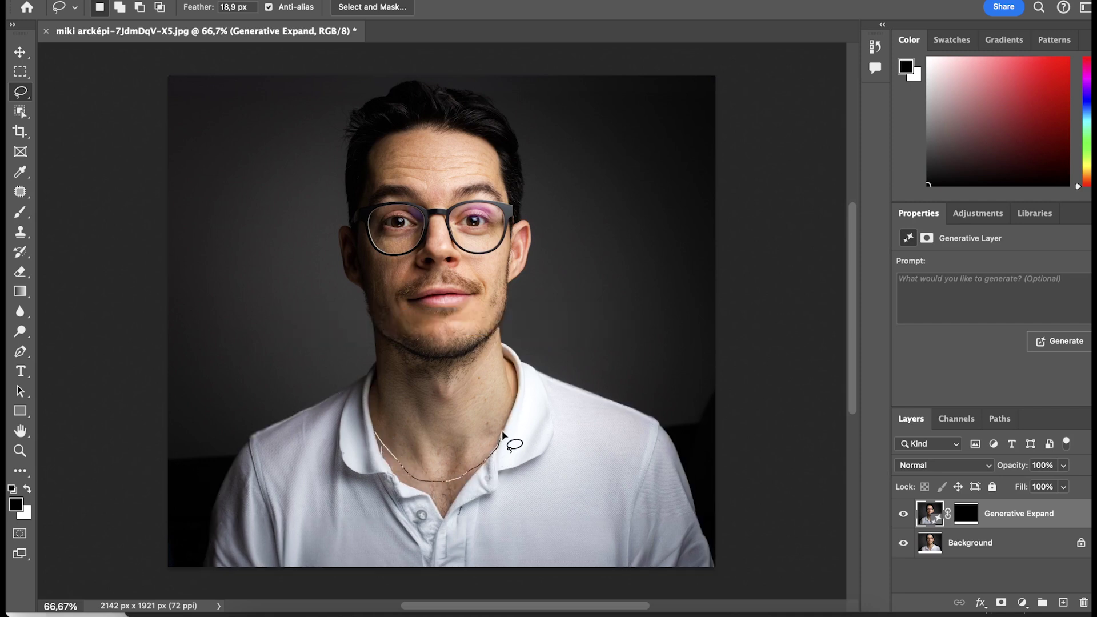
{"action": "left_click_drag", "start_coordinate": [503, 434], "coordinate": [380, 445]}
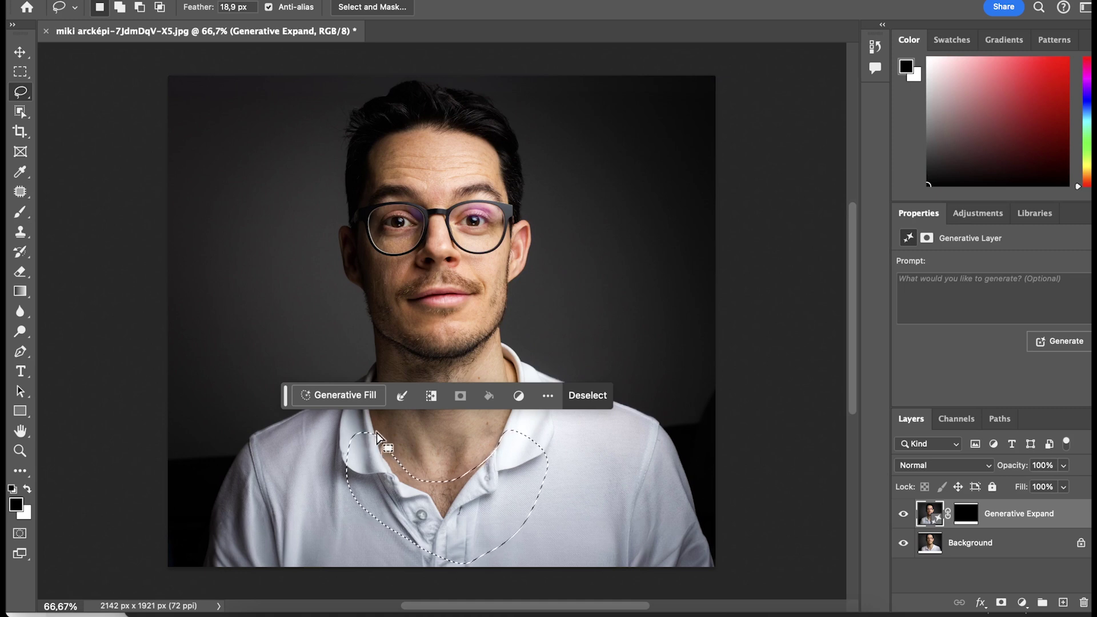
{"action": "left_click", "coordinate": [119, 7]}
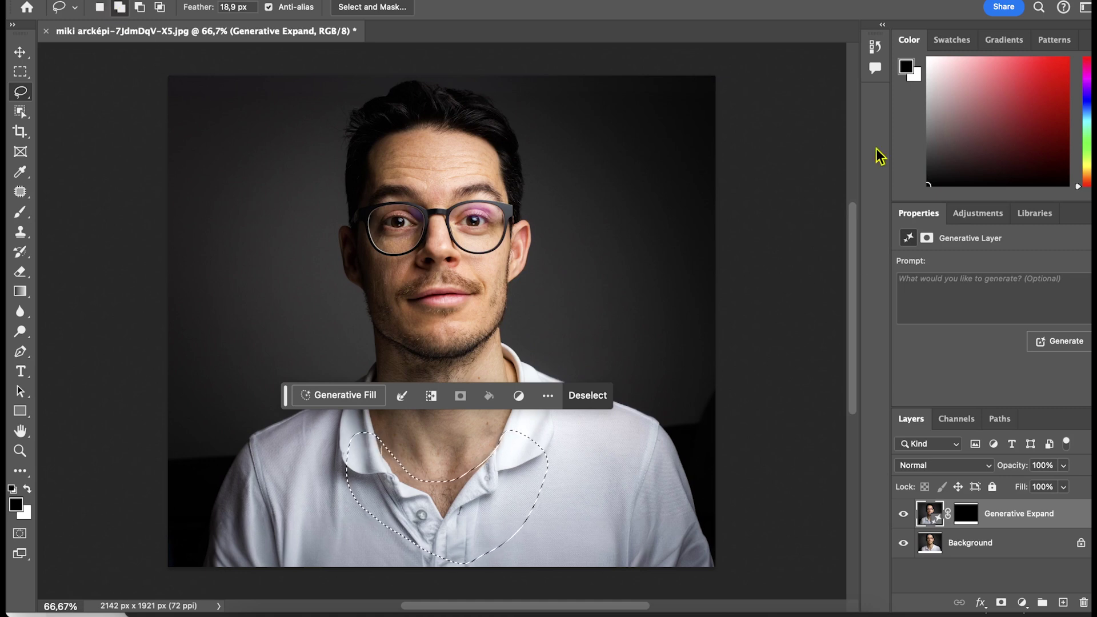
{"action": "left_click", "coordinate": [874, 46]}
{"action": "left_click", "coordinate": [780, 92]}
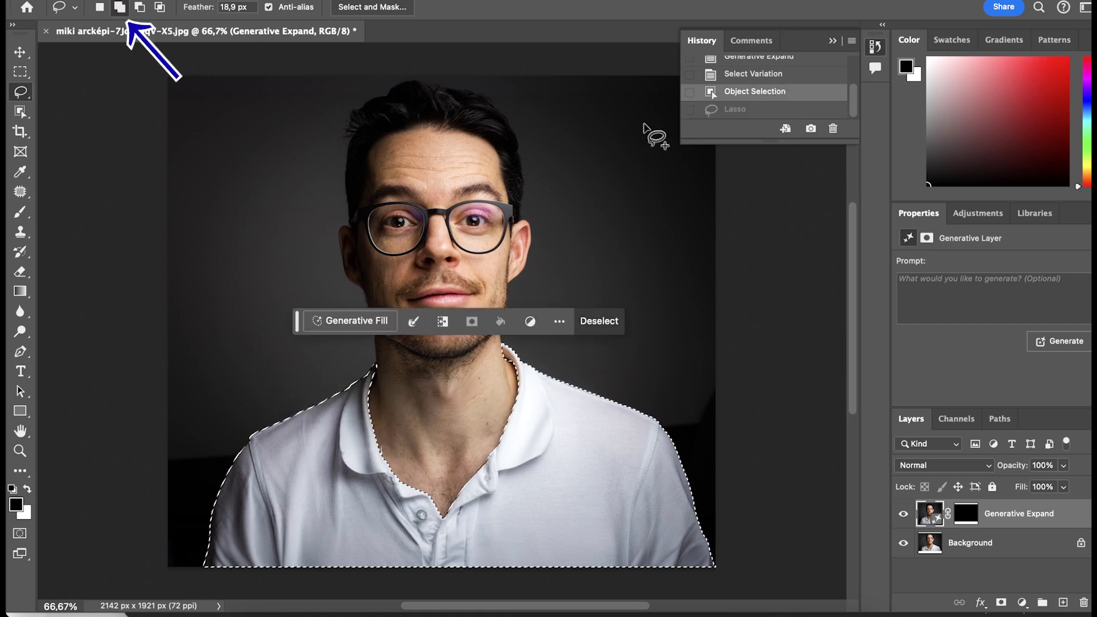
Step: Cut the collar area from the selection and generate a 'dark blue elegant shirt' fill
{"action": "mouse_move", "coordinate": [373, 378]}
{"action": "left_mouse_down"}
{"action": "mouse_move", "coordinate": [389, 462]}
{"action": "mouse_move", "coordinate": [369, 449]}
{"action": "left_mouse_up"}
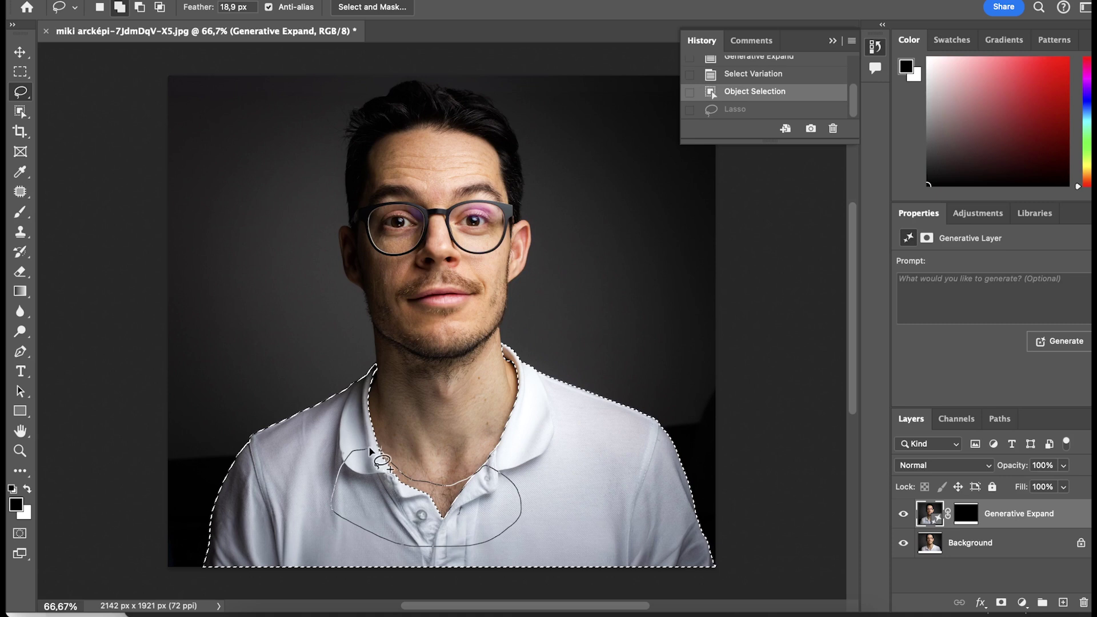
{"action": "left_click_drag", "start_coordinate": [369, 448], "coordinate": [378, 458]}
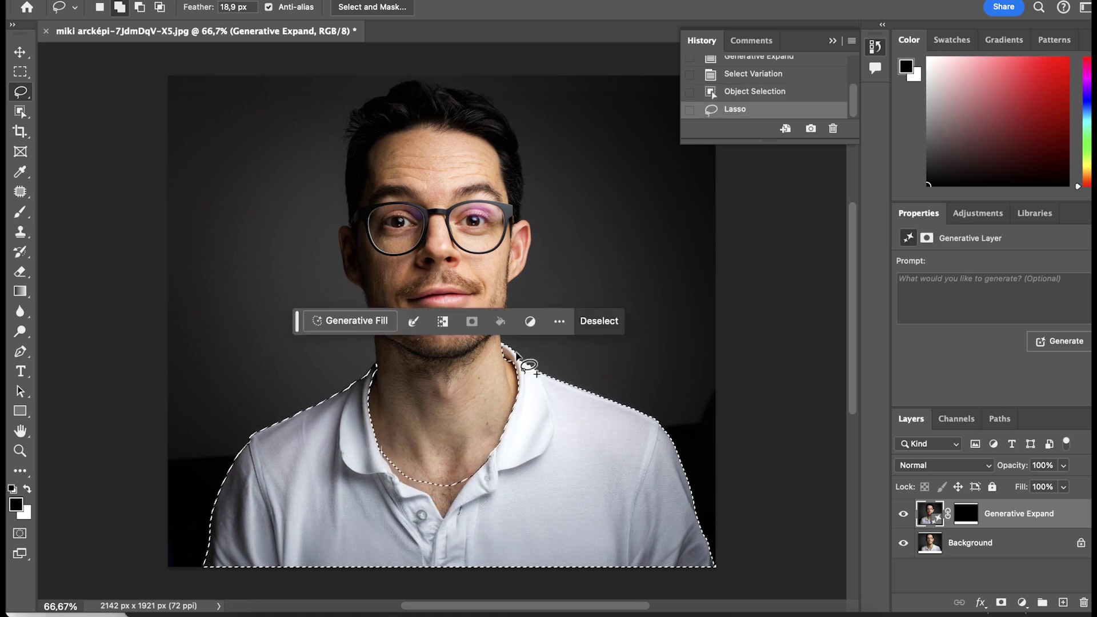
{"action": "left_click", "coordinate": [338, 323]}
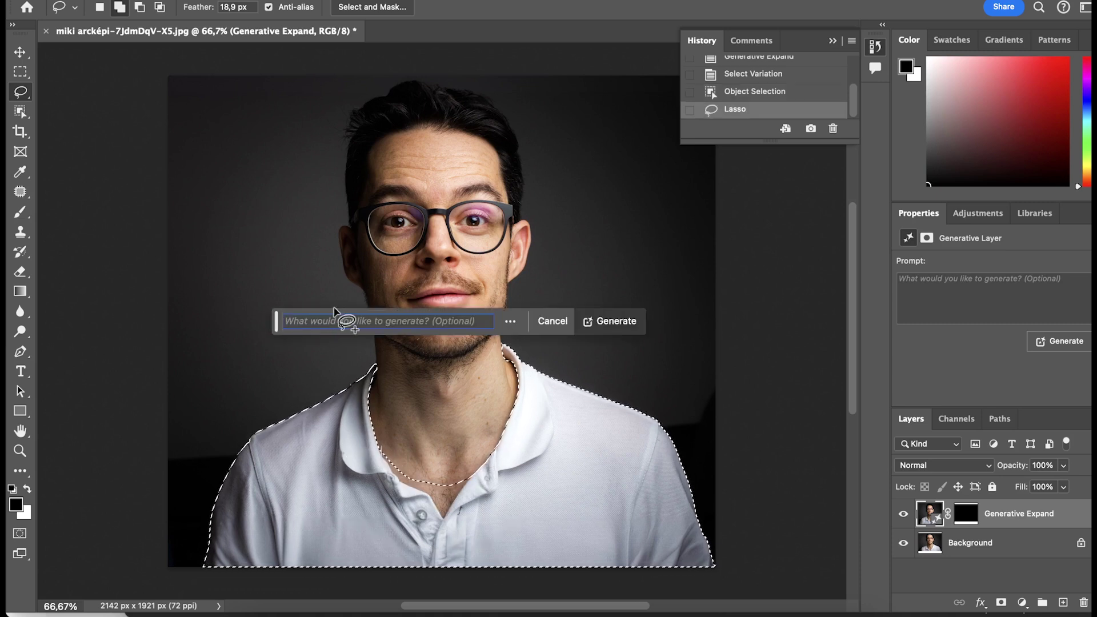
{"action": "type", "text": "dark blue elegant shirt"}
{"action": "left_click", "coordinate": [600, 325]}
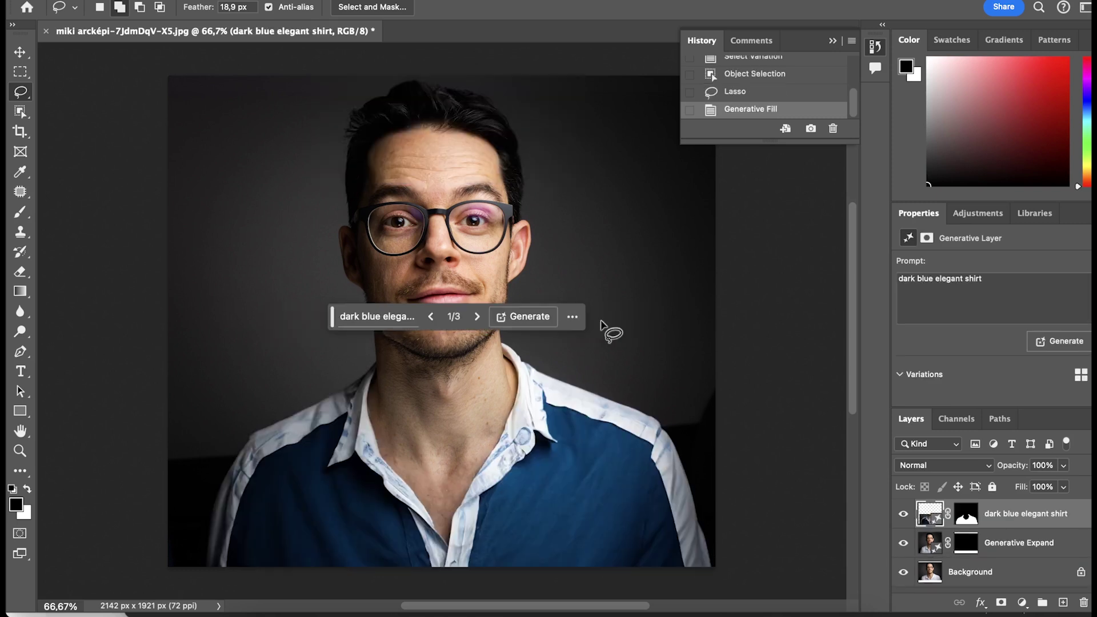
Step: Browse the dark blue shirt variations, generate more, then outline along the necklace
{"action": "left_click", "coordinate": [479, 321]}
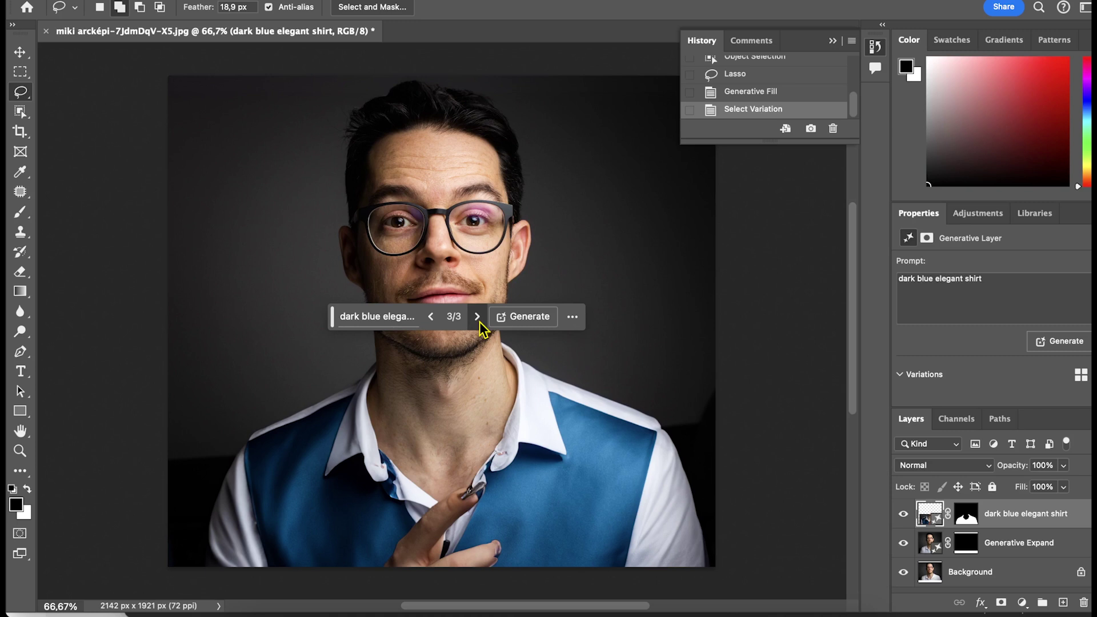
{"action": "left_click", "coordinate": [477, 318]}
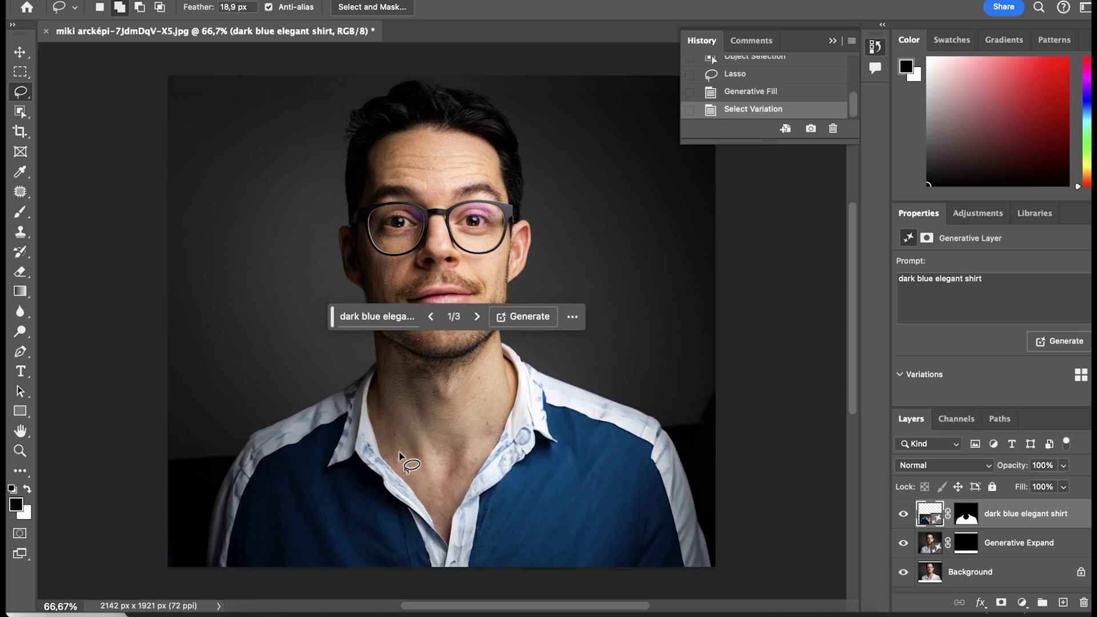
{"action": "left_click", "coordinate": [480, 319]}
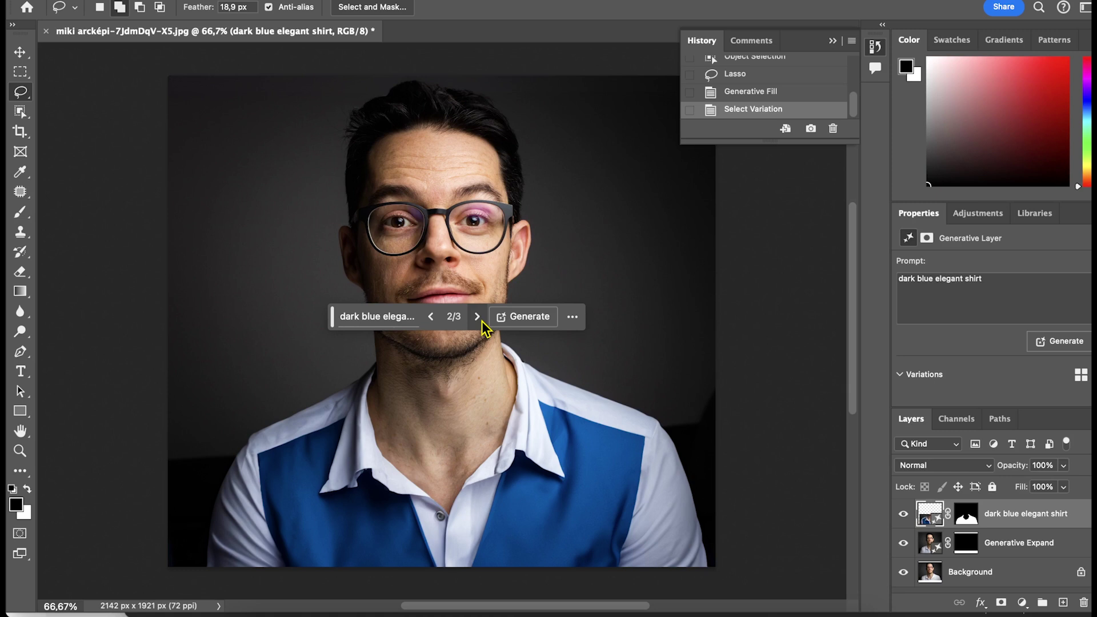
{"action": "left_click", "coordinate": [494, 318]}
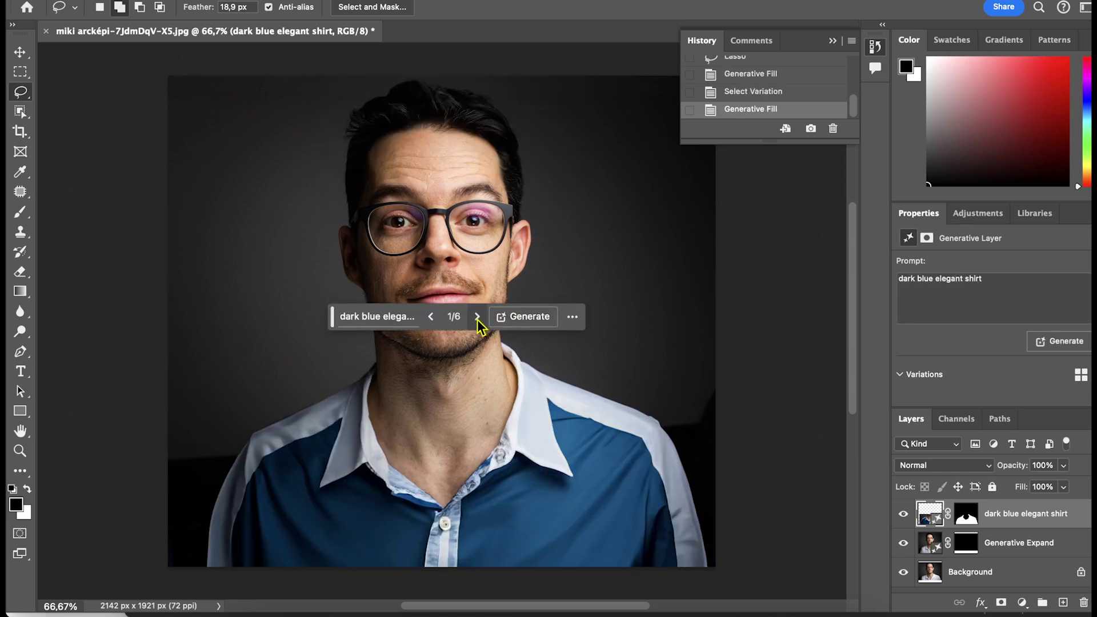
{"action": "left_click", "coordinate": [478, 319]}
{"action": "left_click", "coordinate": [478, 318]}
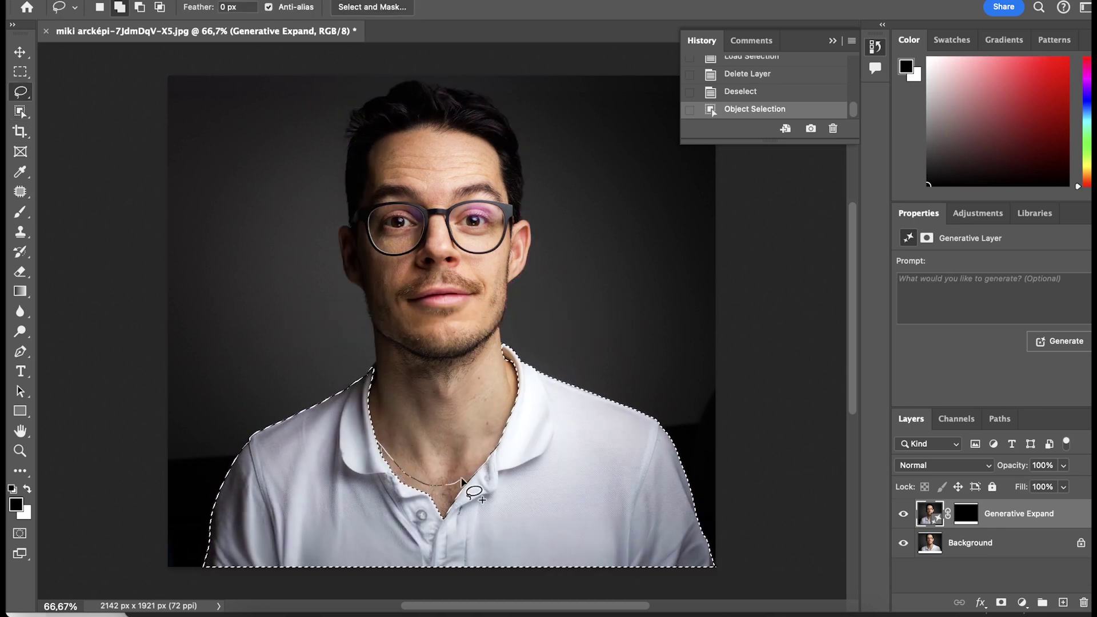
{"action": "left_click_drag", "start_coordinate": [461, 482], "coordinate": [498, 444]}
Step: Regenerate with 'elegant' in the prompt, reach the light blue dress shirt, then view the original
{"action": "left_click", "coordinate": [356, 320]}
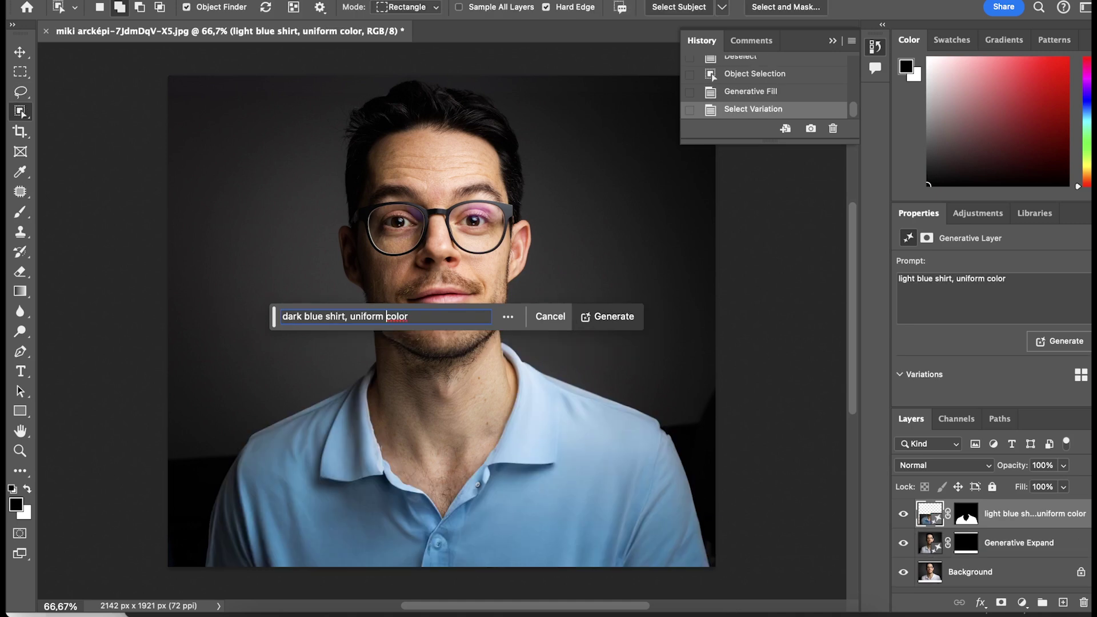
{"action": "type", "text": "ele"}
{"action": "type", "text": "gant"}
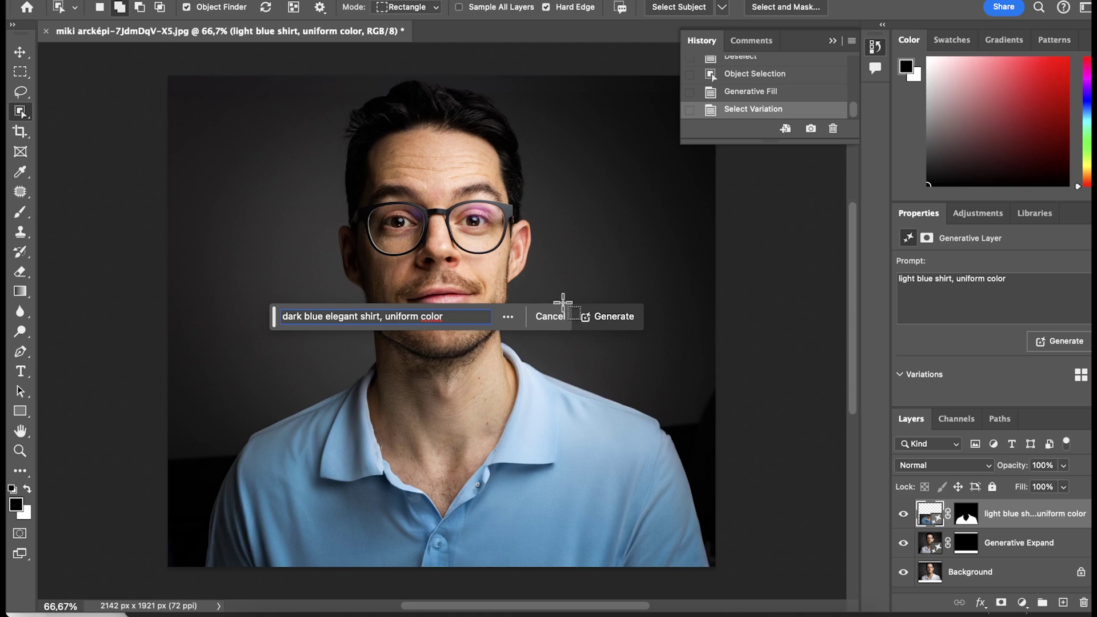
{"action": "left_click", "coordinate": [606, 316]}
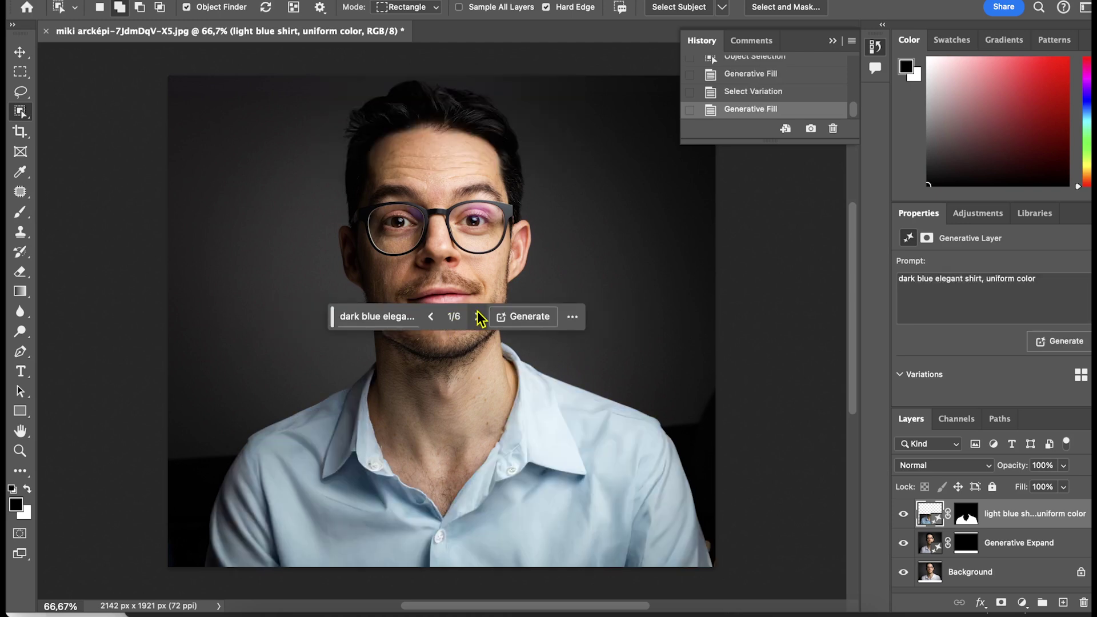
{"action": "left_click", "coordinate": [477, 316]}
{"action": "left_click", "coordinate": [477, 313]}
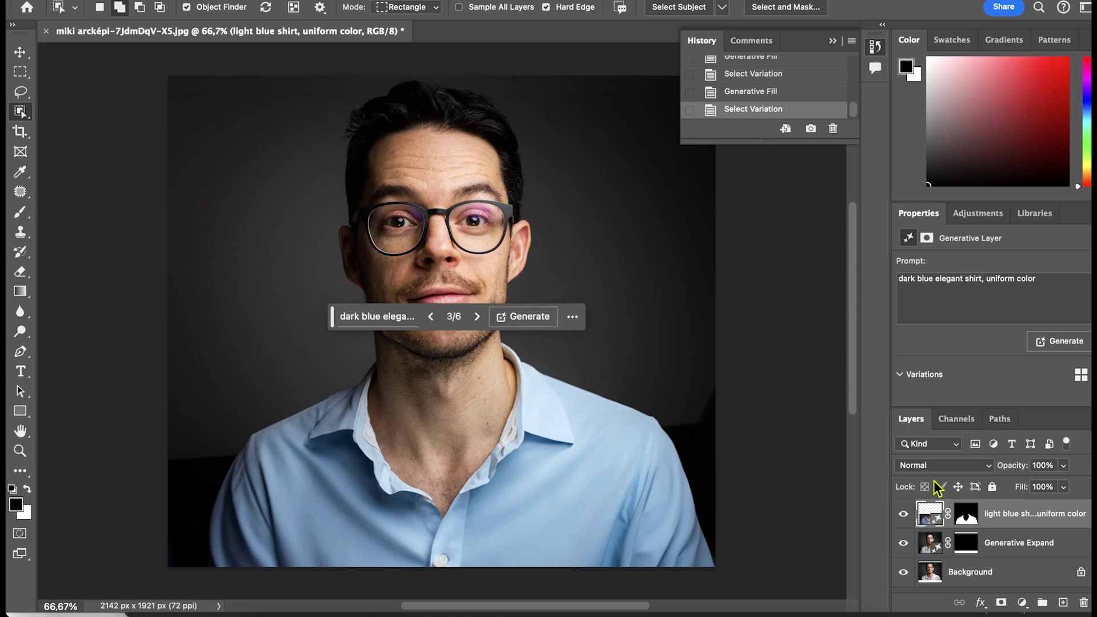
{"action": "left_click", "coordinate": [909, 572], "text": "alt"}
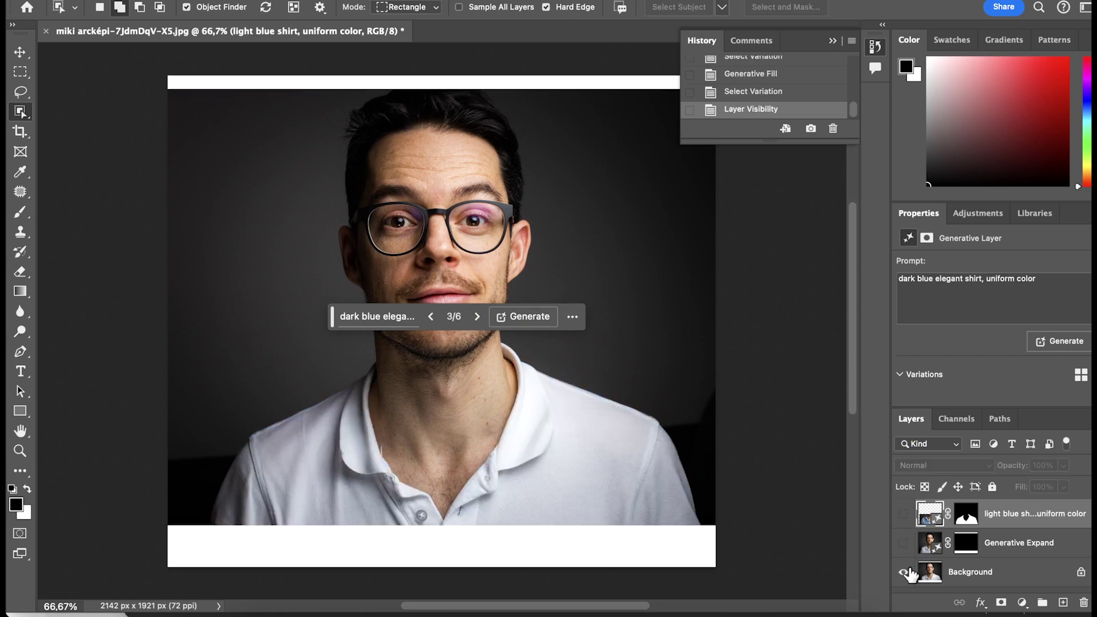
{"action": "left_click", "coordinate": [909, 572], "text": "alt"}
{"action": "left_click", "coordinate": [909, 572], "text": "alt"}
{"action": "left_click", "coordinate": [910, 572], "text": "alt"}
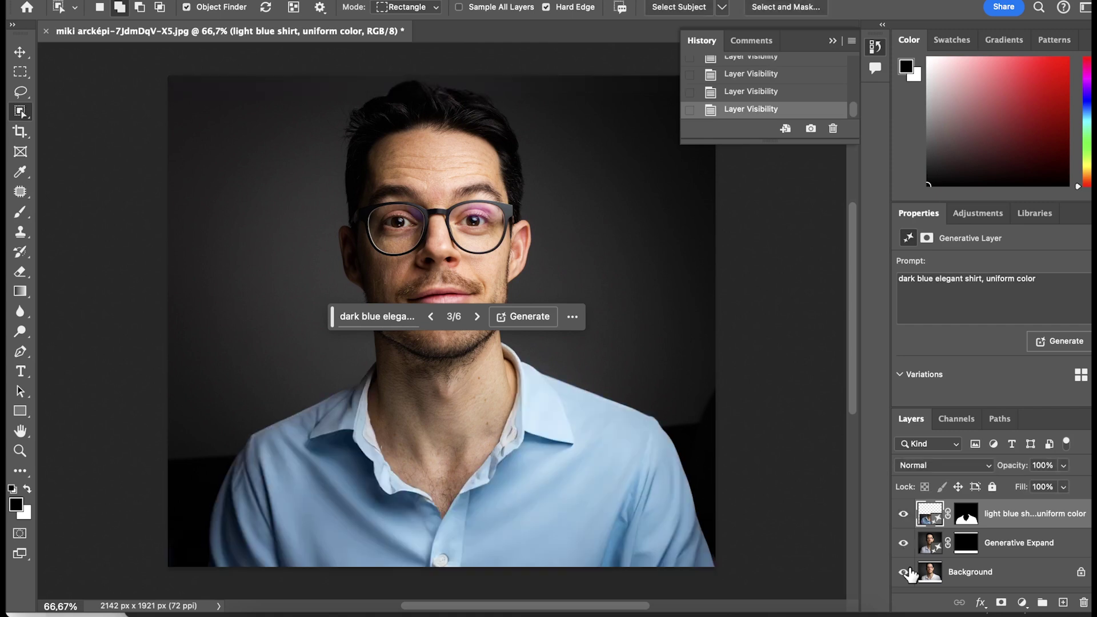
{"action": "left_click", "coordinate": [910, 572], "text": "alt"}
{"action": "left_click", "coordinate": [909, 572], "text": "alt"}
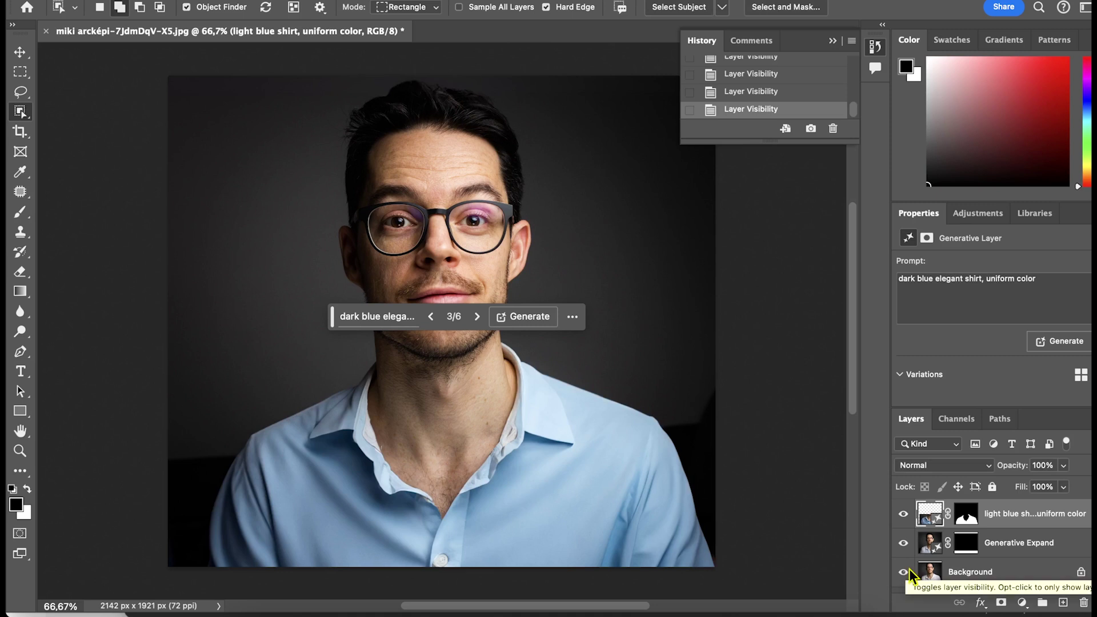
{"action": "left_click", "coordinate": [910, 571], "text": "alt"}
{"action": "left_click", "coordinate": [909, 571], "text": "alt"}
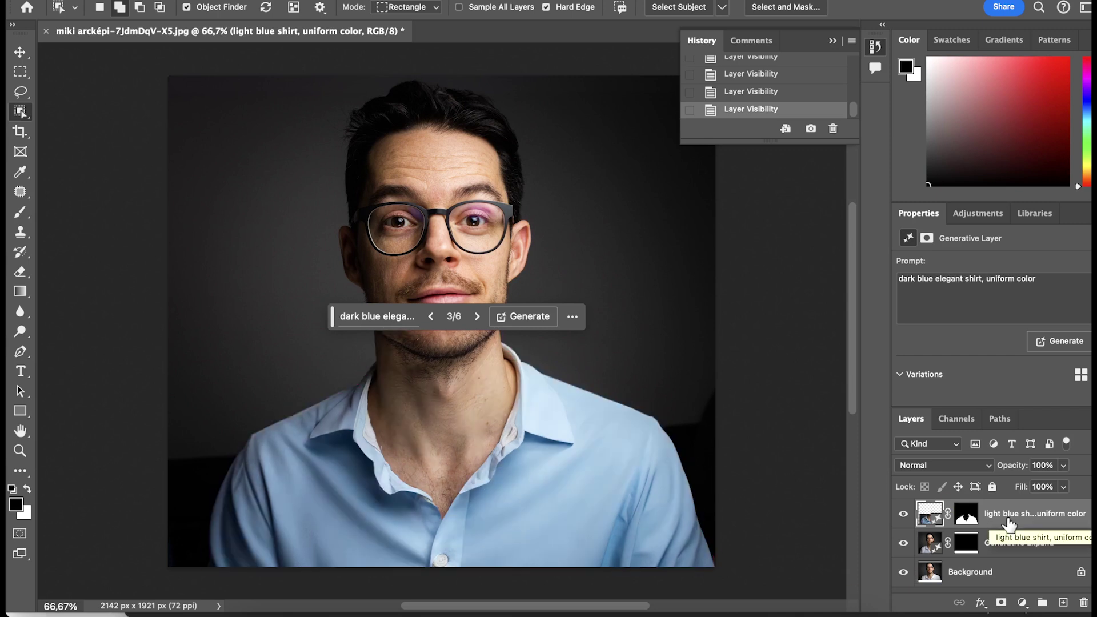
{"action": "key", "text": "ctrl+alt+shift+e"}
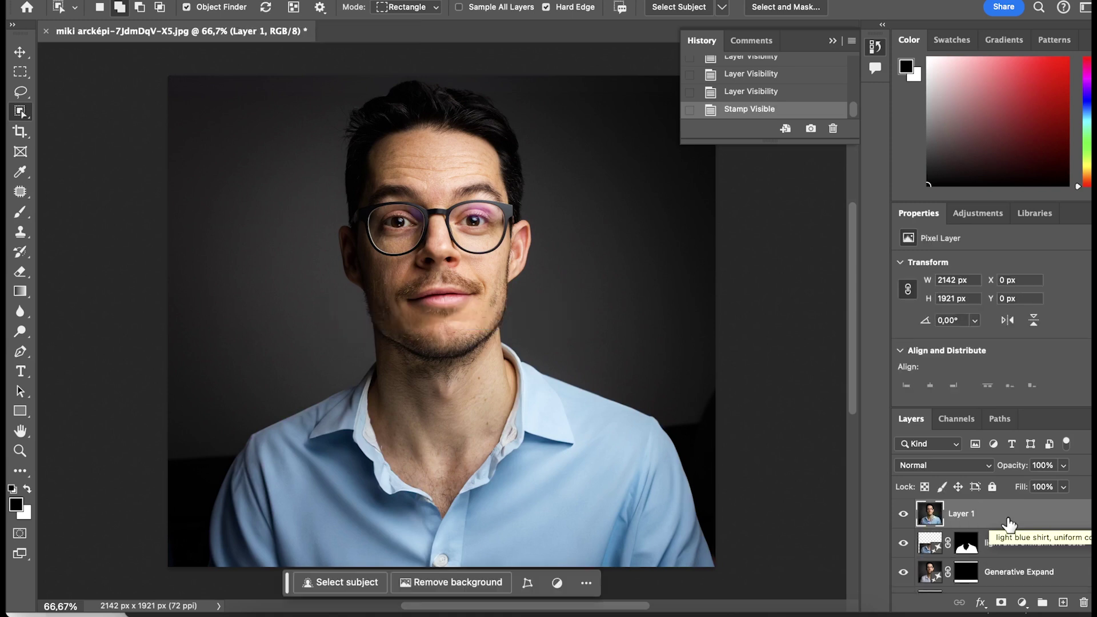
Step: Stamp visible layers, invert the selection to the background, and enter 'elegant dancefloor, out of focus'
{"action": "key", "text": "ctrl+z"}
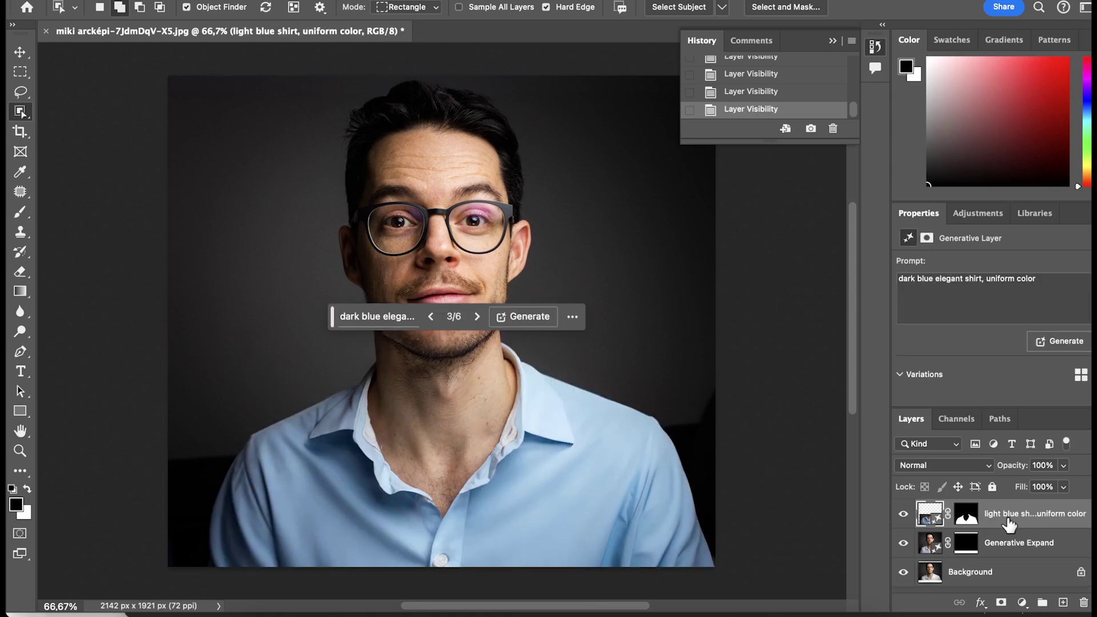
{"action": "key", "text": "ctrl+alt+shift+e"}
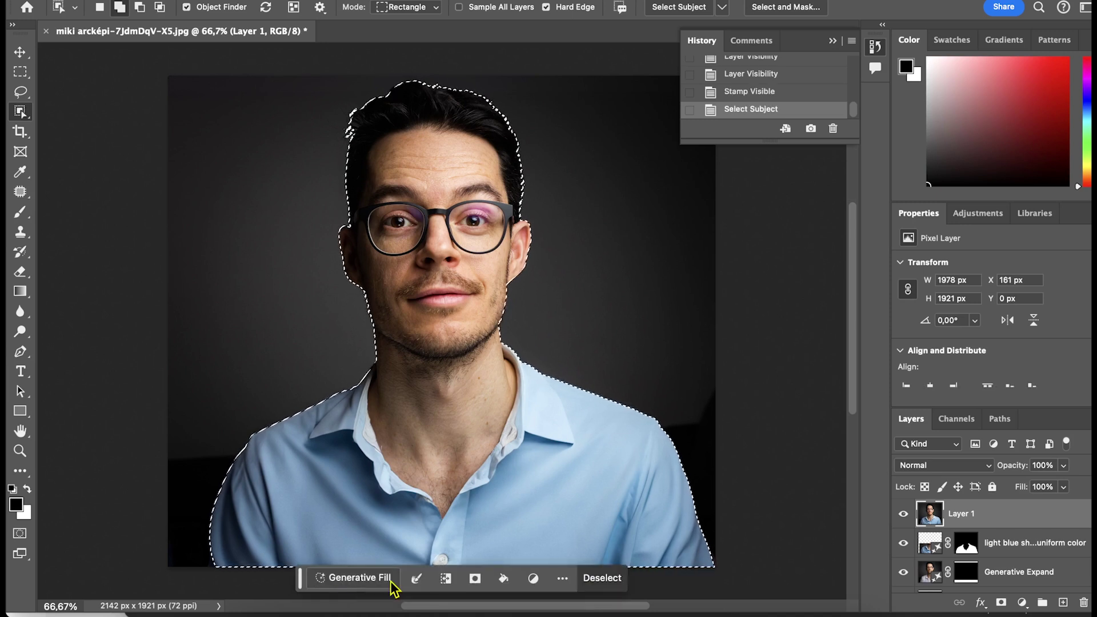
{"action": "left_click", "coordinate": [448, 578]}
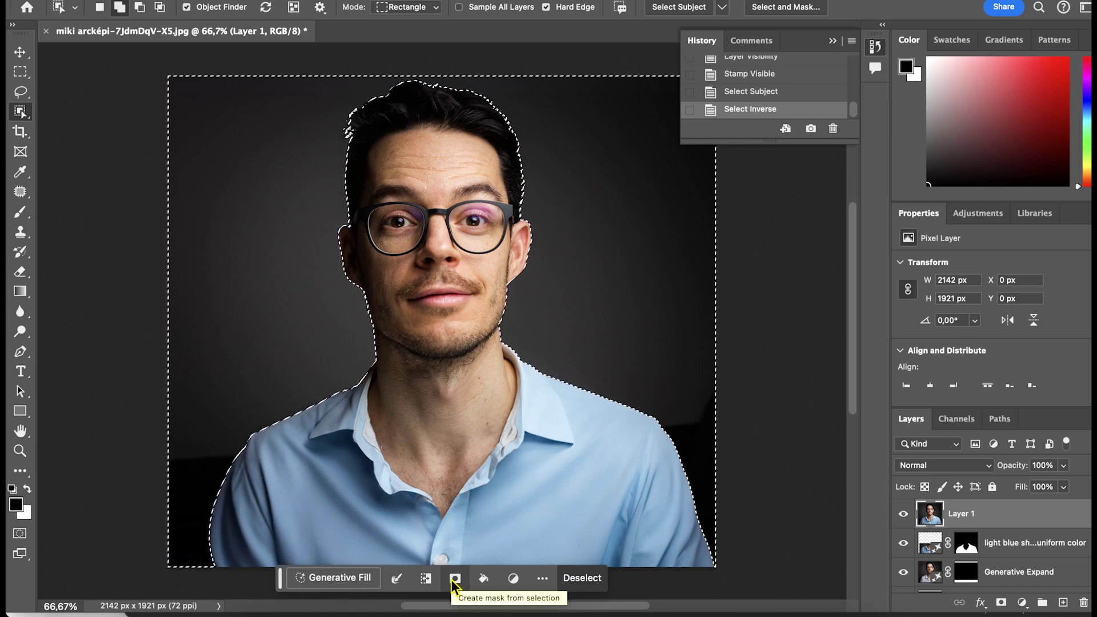
{"action": "left_click", "coordinate": [337, 578]}
{"action": "type", "text": "elegant "}
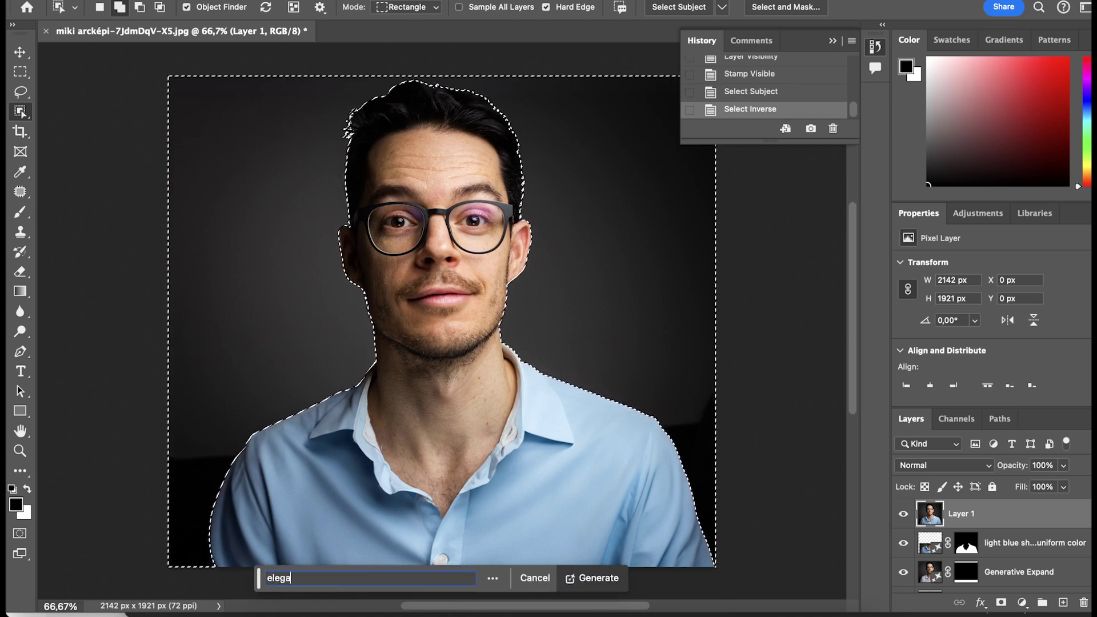
{"action": "type", "text": "dancef"}
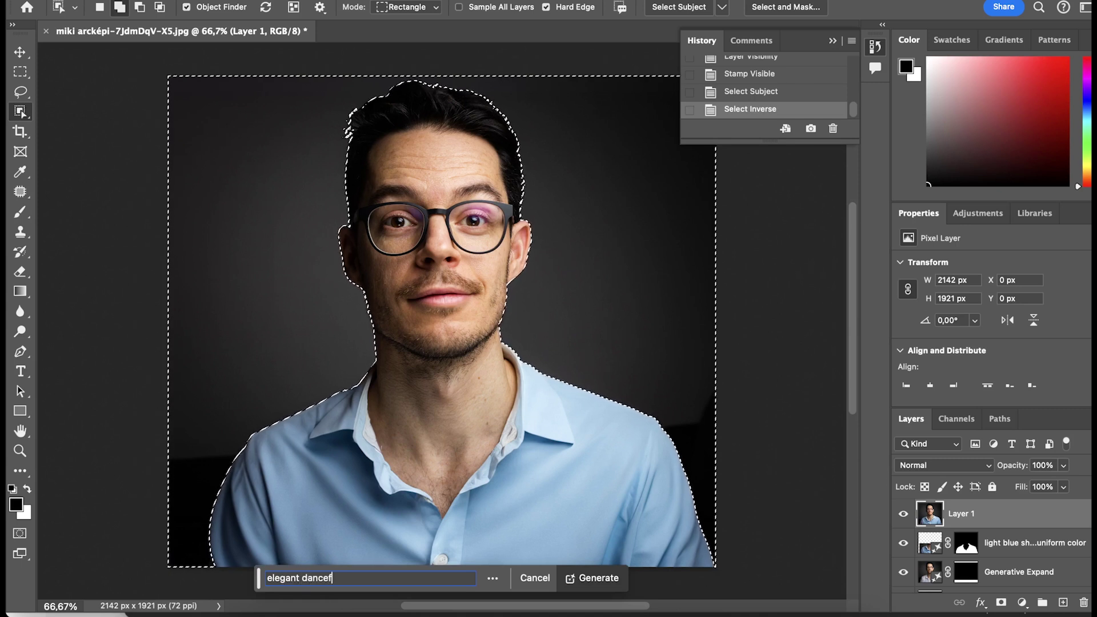
{"action": "type", "text": "loor, "}
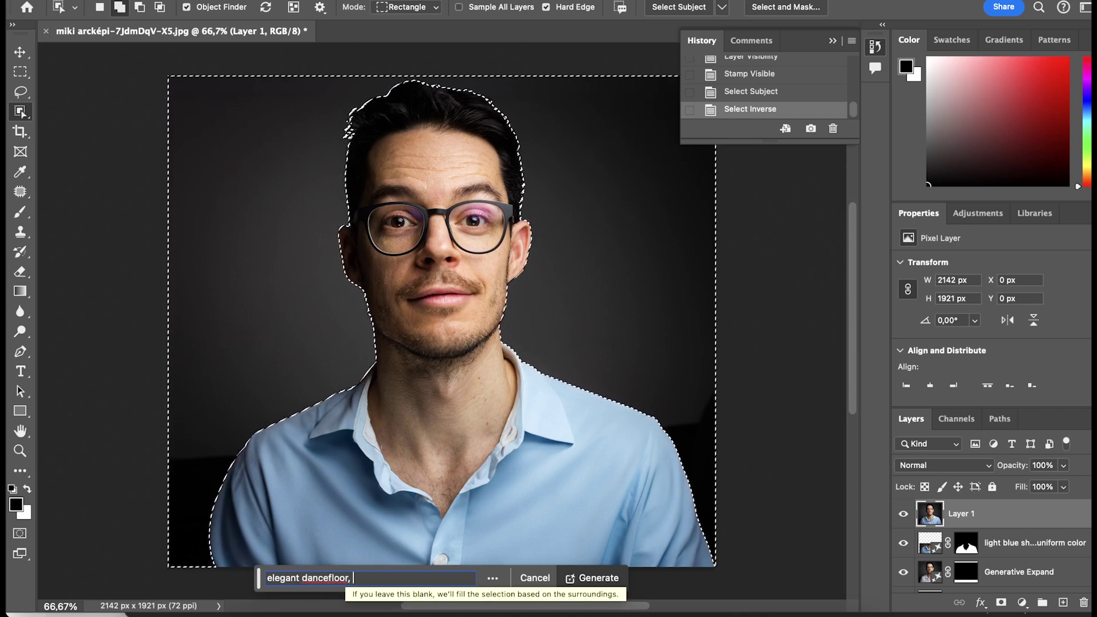
{"action": "type", "text": "out of focus"}
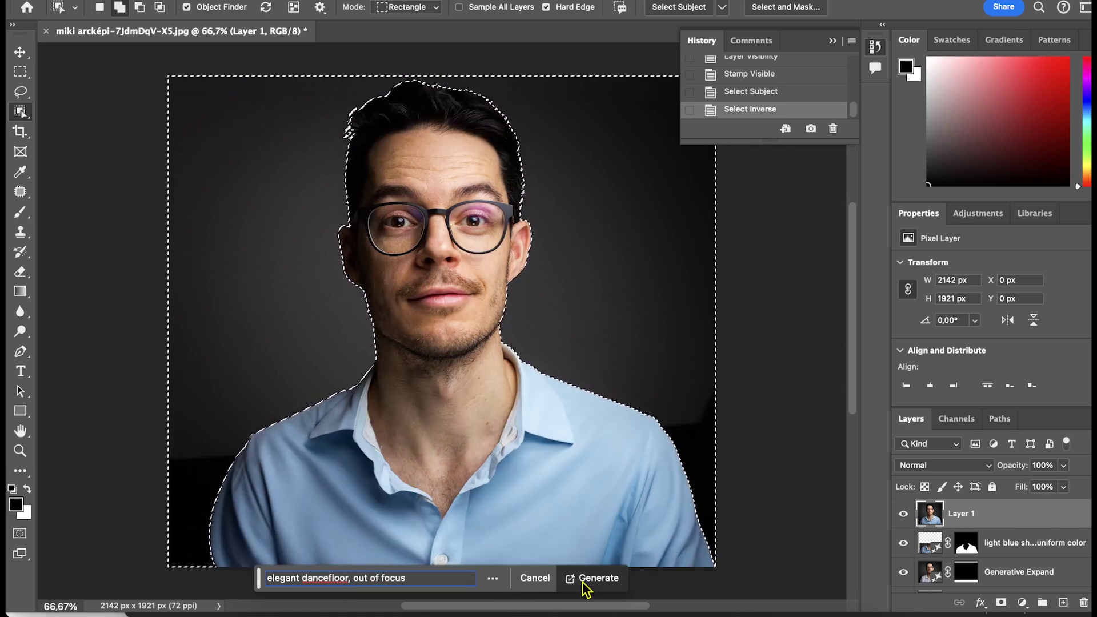
Step: Generate the dancefloor background and keep variation 3 of 3 with blurred crowd and chandeliers
{"action": "left_click", "coordinate": [585, 589]}
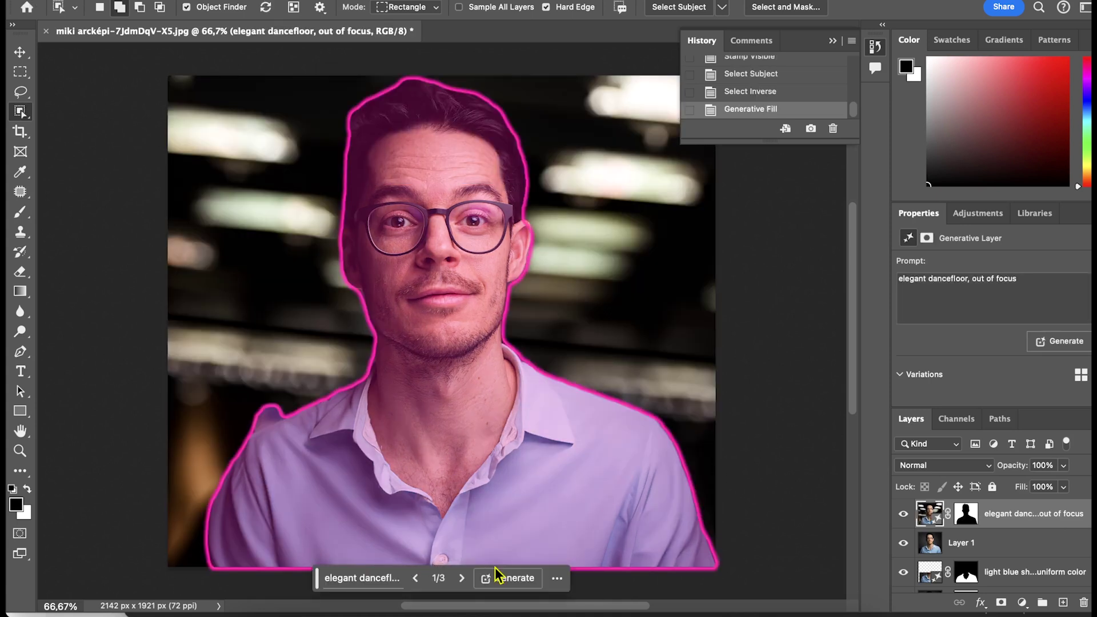
{"action": "left_click", "coordinate": [462, 578]}
{"action": "left_click", "coordinate": [462, 578]}
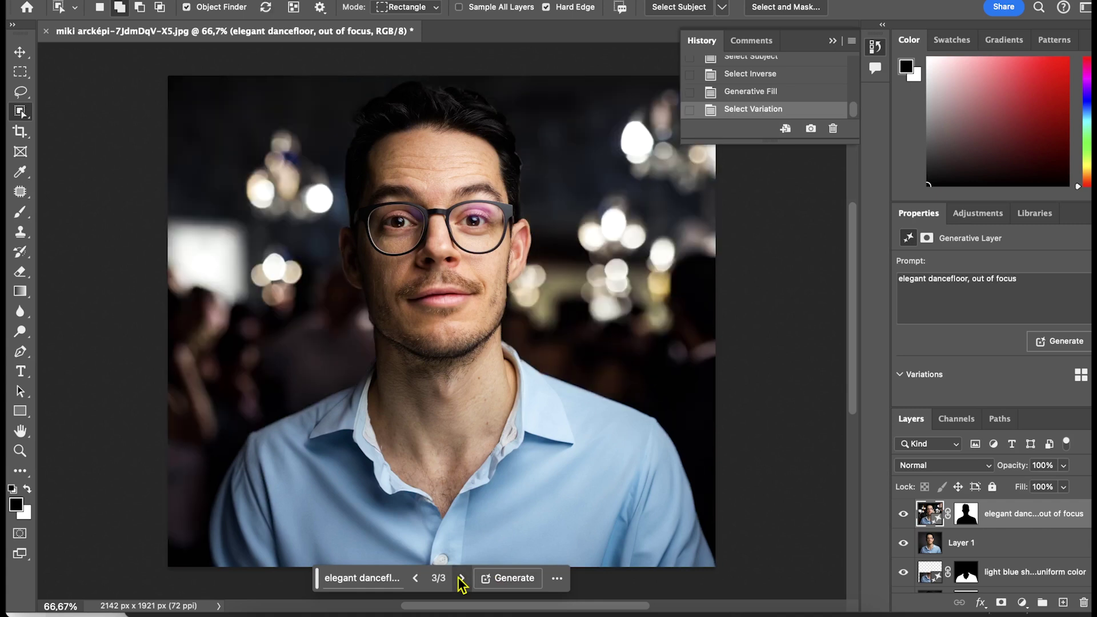
Step: Collapse the History panel and compare the edited layers against the original photo
{"action": "left_click", "coordinate": [833, 40]}
{"action": "scroll", "coordinate": [907, 580], "scroll_direction": "down", "scroll_amount": 3}
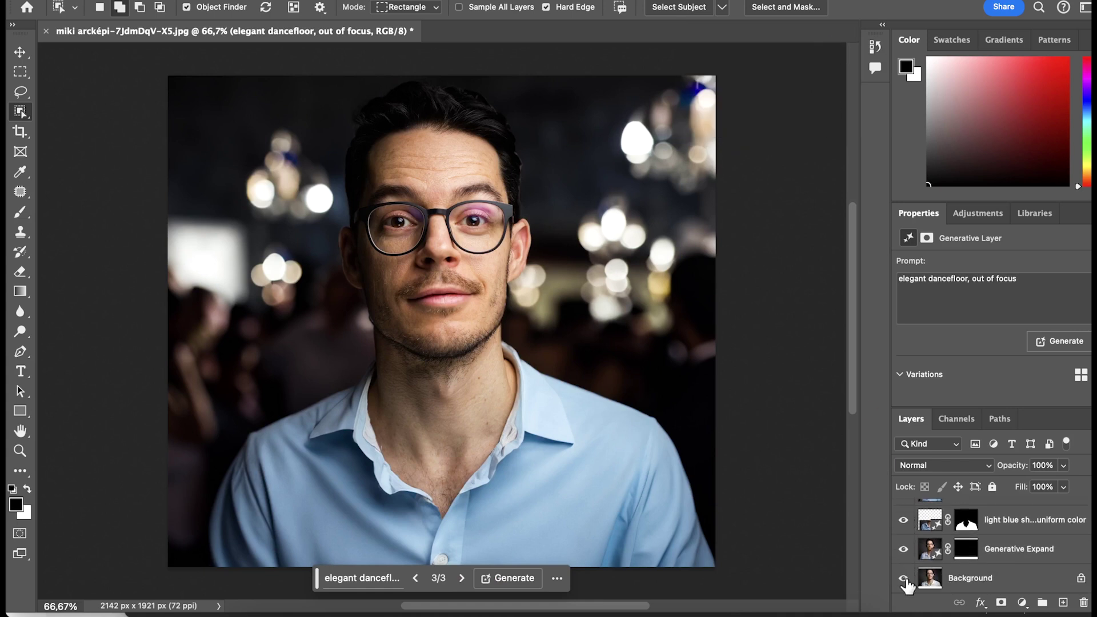
{"action": "left_click", "coordinate": [903, 578], "text": "alt"}
{"action": "left_click", "coordinate": [903, 579], "text": "alt"}
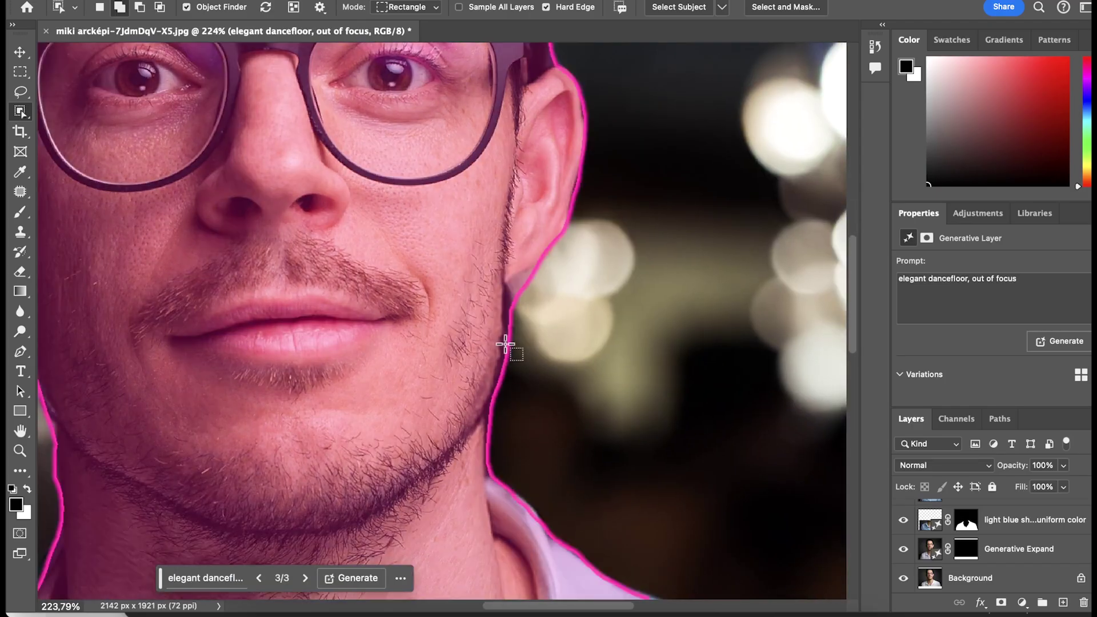
{"action": "key", "text": "v"}
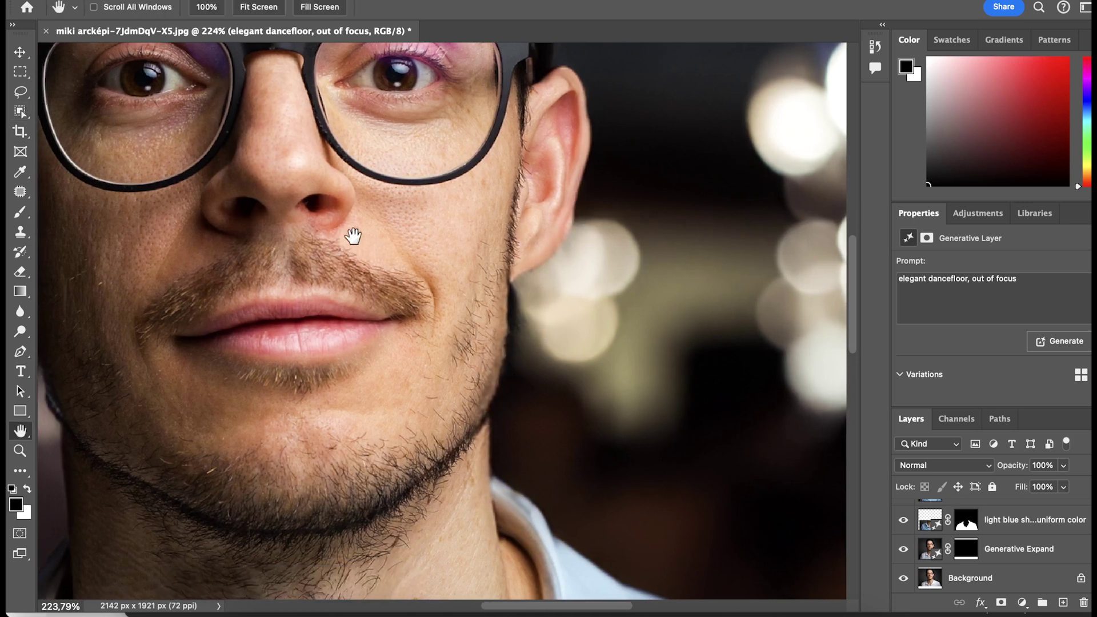
{"action": "left_click_drag", "start_coordinate": [340, 237], "coordinate": [577, 272]}
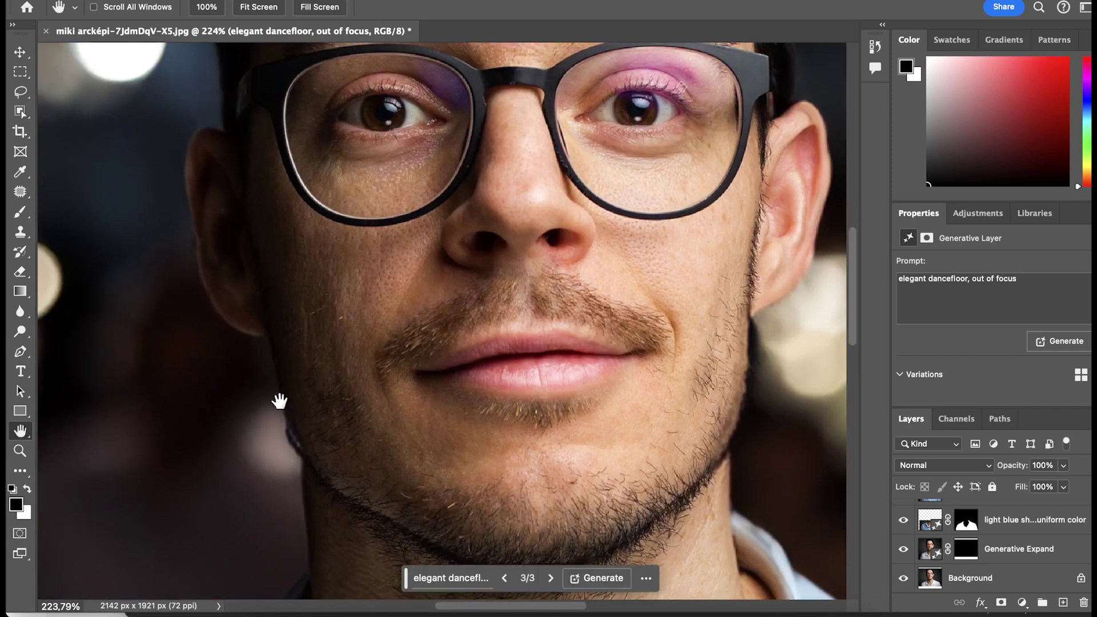
{"action": "mouse_move", "coordinate": [564, 386]}
{"action": "left_mouse_down"}
{"action": "mouse_move", "coordinate": [531, 287]}
{"action": "mouse_move", "coordinate": [474, 203]}
{"action": "left_mouse_up"}
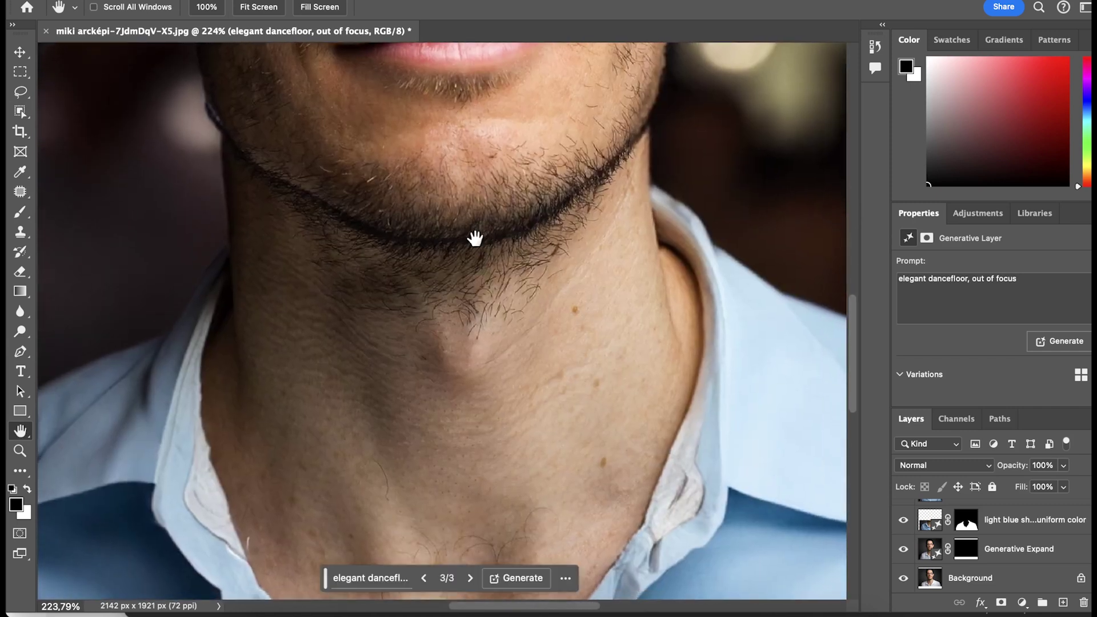
{"action": "left_click_drag", "start_coordinate": [501, 455], "coordinate": [611, 166]}
{"action": "scroll", "coordinate": [617, 342], "scroll_direction": "down", "scroll_amount": 5}
{"action": "scroll", "coordinate": [541, 306], "scroll_direction": "right", "scroll_amount": 8}
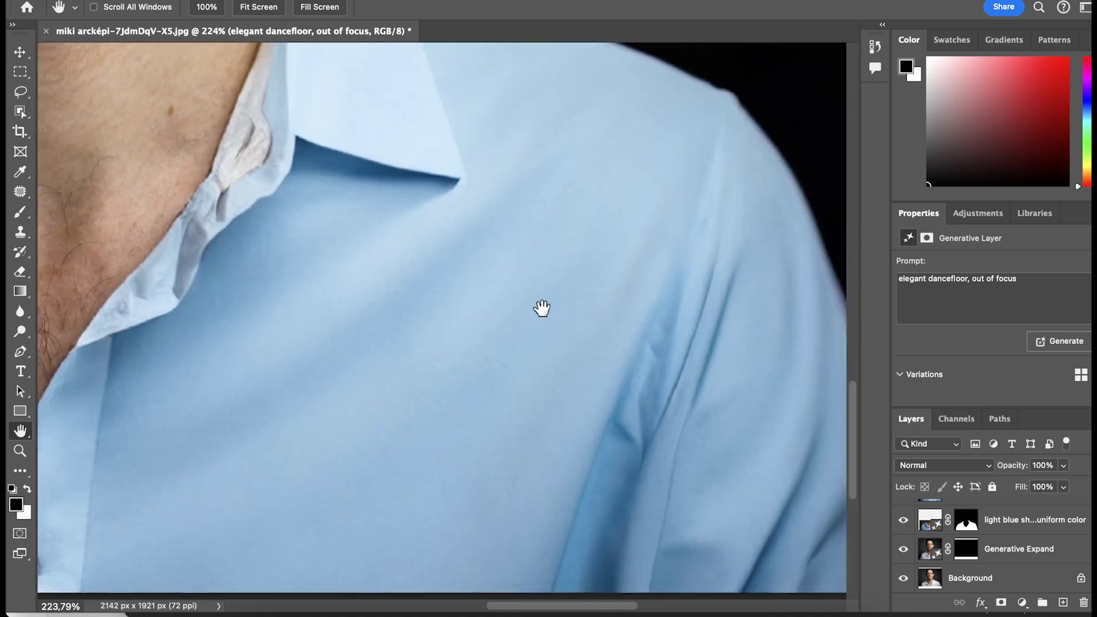
{"action": "left_click_drag", "start_coordinate": [541, 306], "coordinate": [598, 364]}
{"action": "left_click", "coordinate": [907, 579], "text": "alt"}
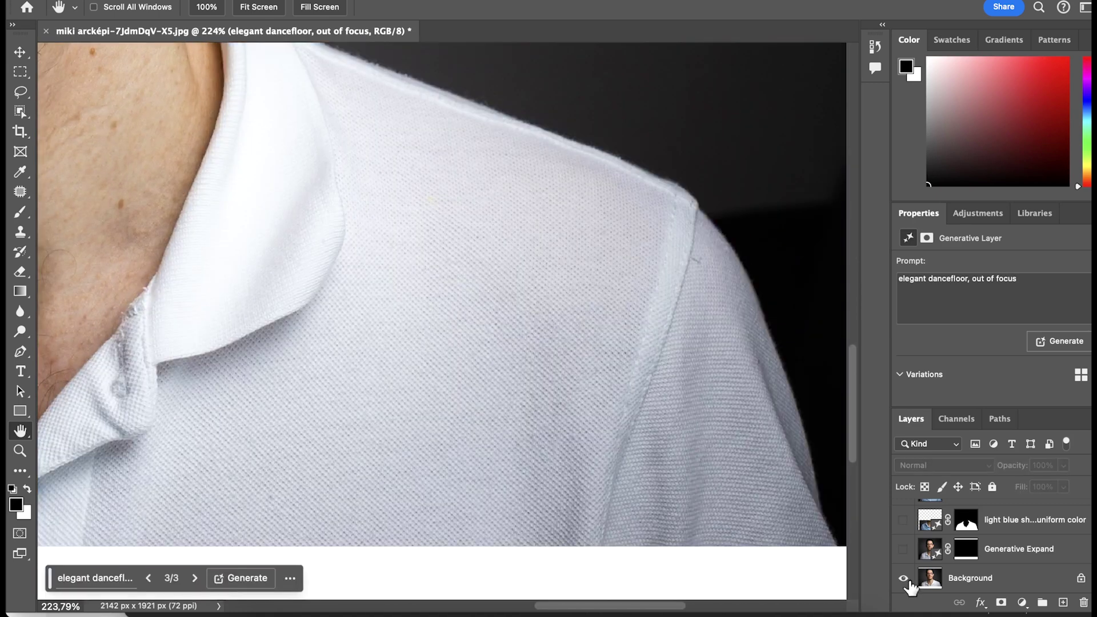
{"action": "left_click", "coordinate": [907, 579], "text": "alt"}
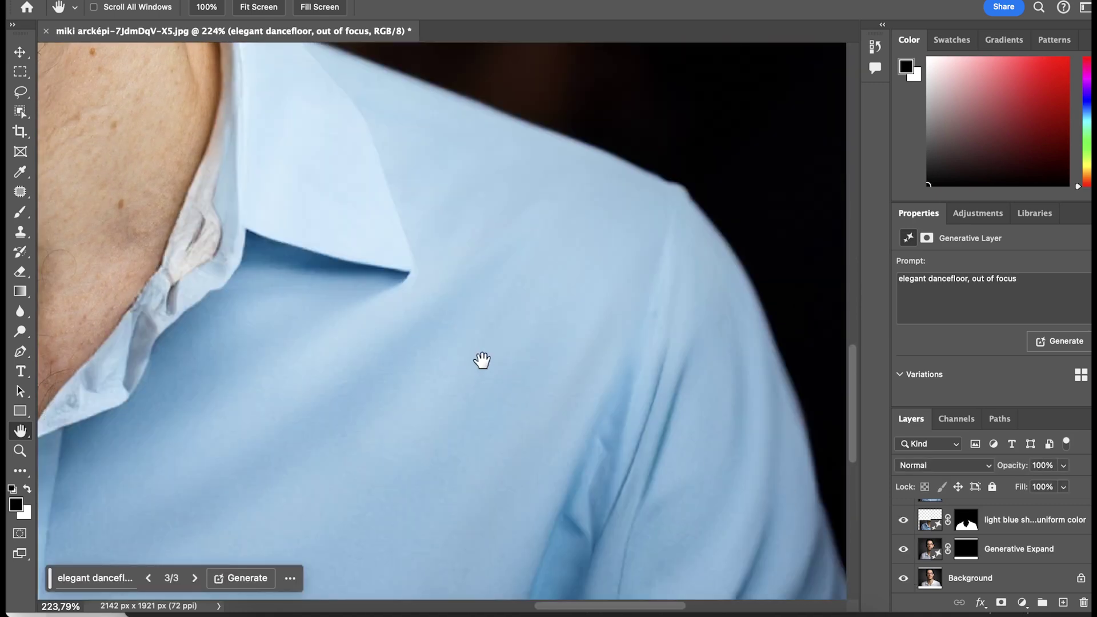